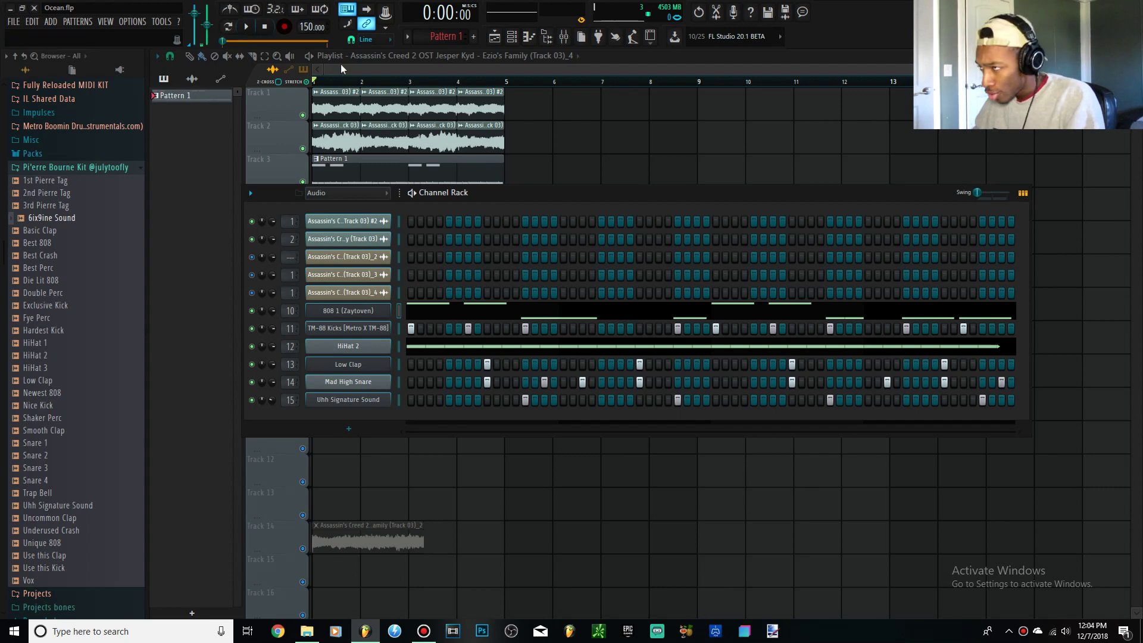
Step: Play the beat through once and stop playback
left_click(247, 28)
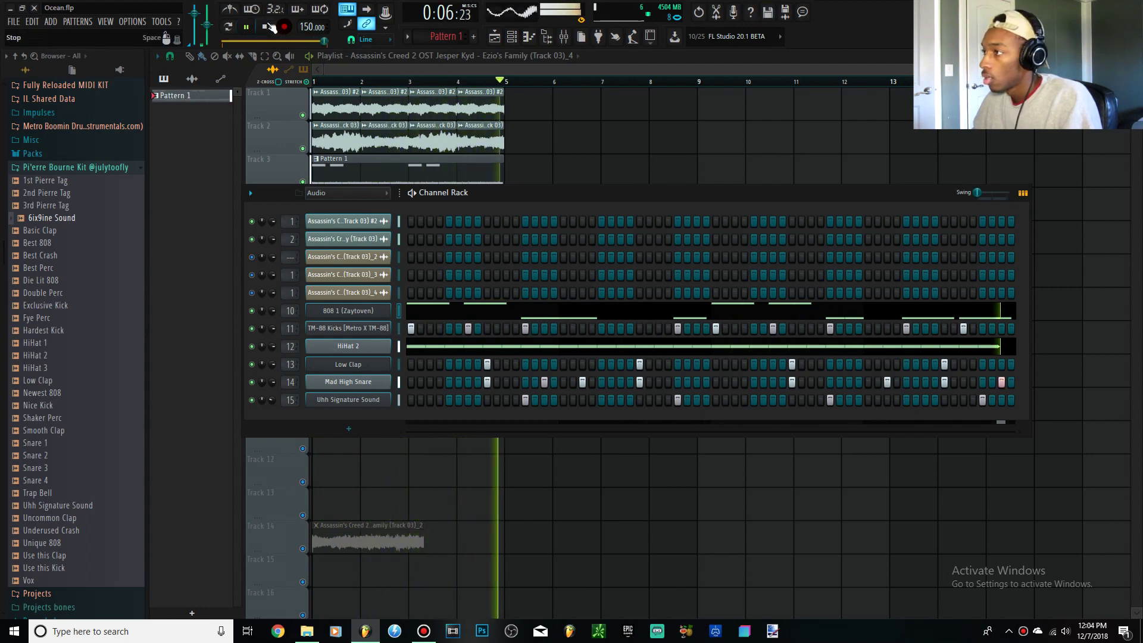
left_click(265, 27)
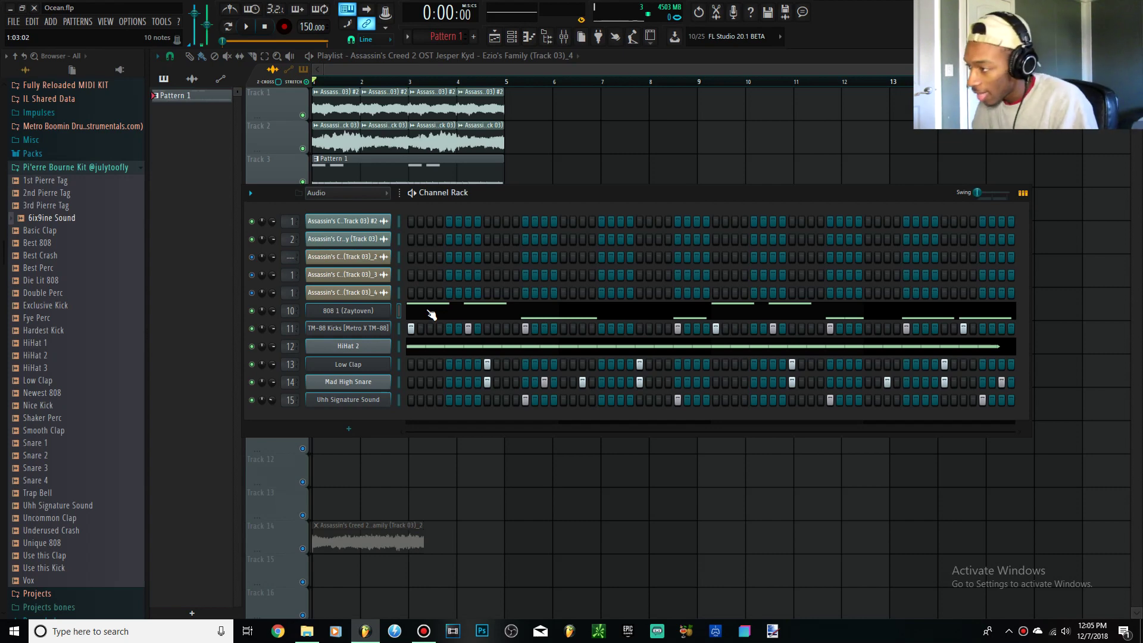
Step: Select all notes of the 808 1 (Zaytoven) channel in the piano roll and raise their velocities close to the maximum
left_click(432, 315)
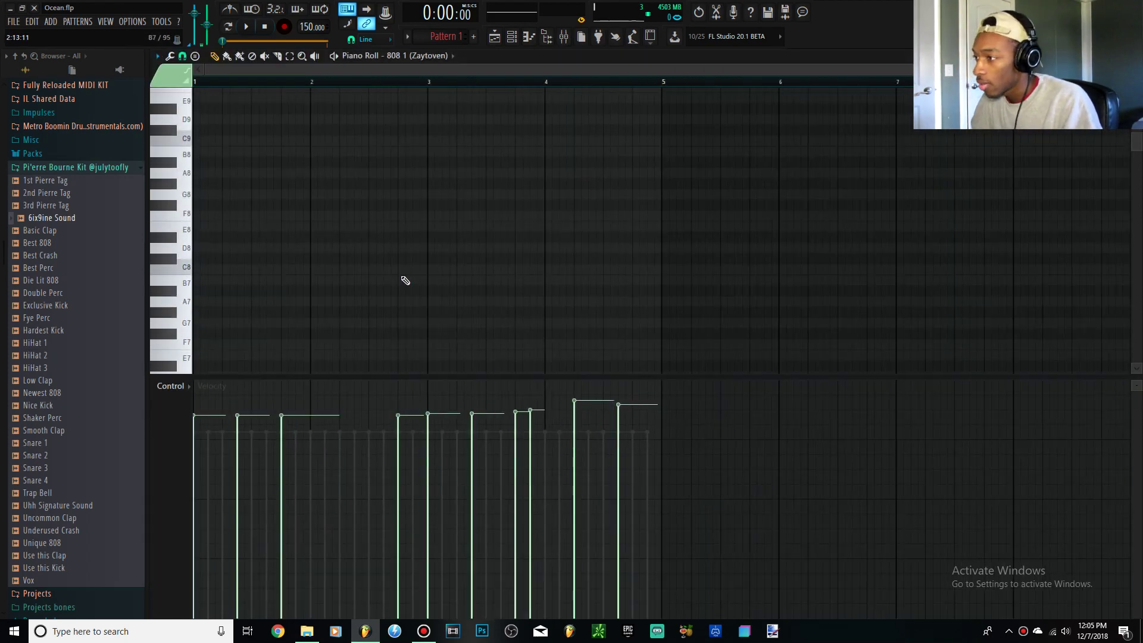
scroll(427, 272, "down", 4)
left_click_drag(716, 334, 190, 78, "ctrl")
mouse_move(659, 436)
left_mouse_down()
mouse_move(841, 4)
mouse_move(120, 256)
mouse_move(729, 76)
left_mouse_up()
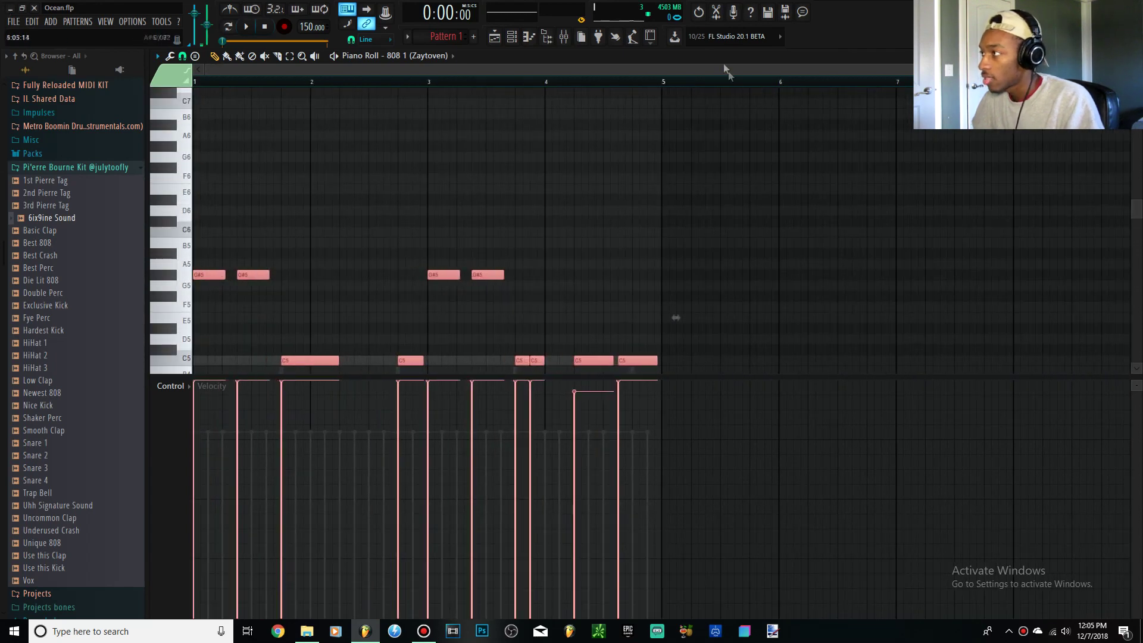
key("space")
key("space")
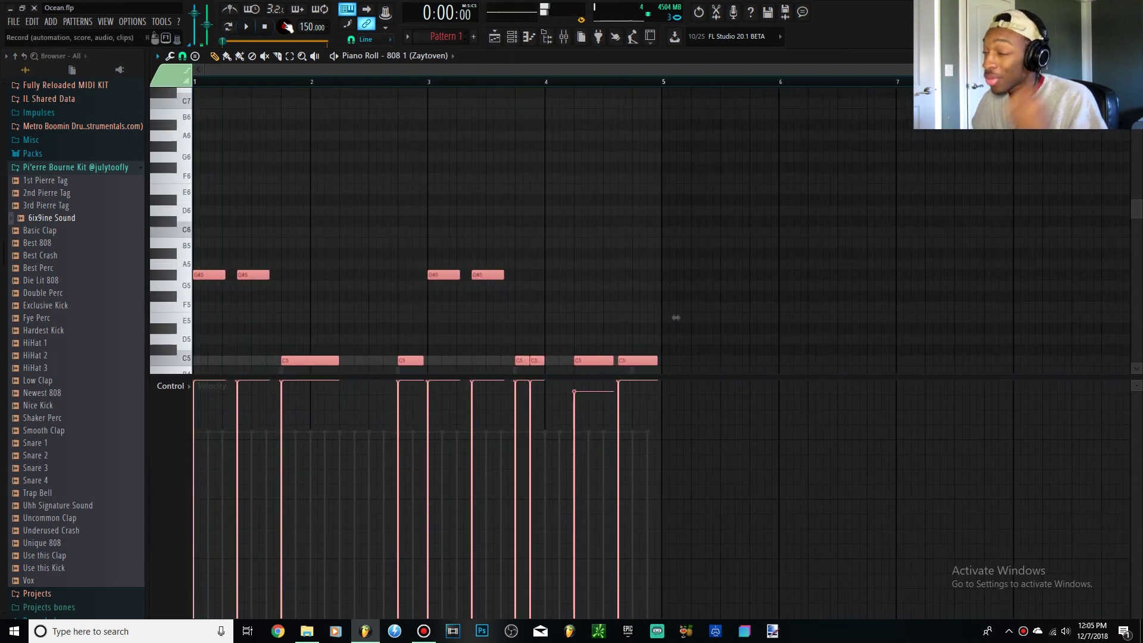
left_click(251, 9)
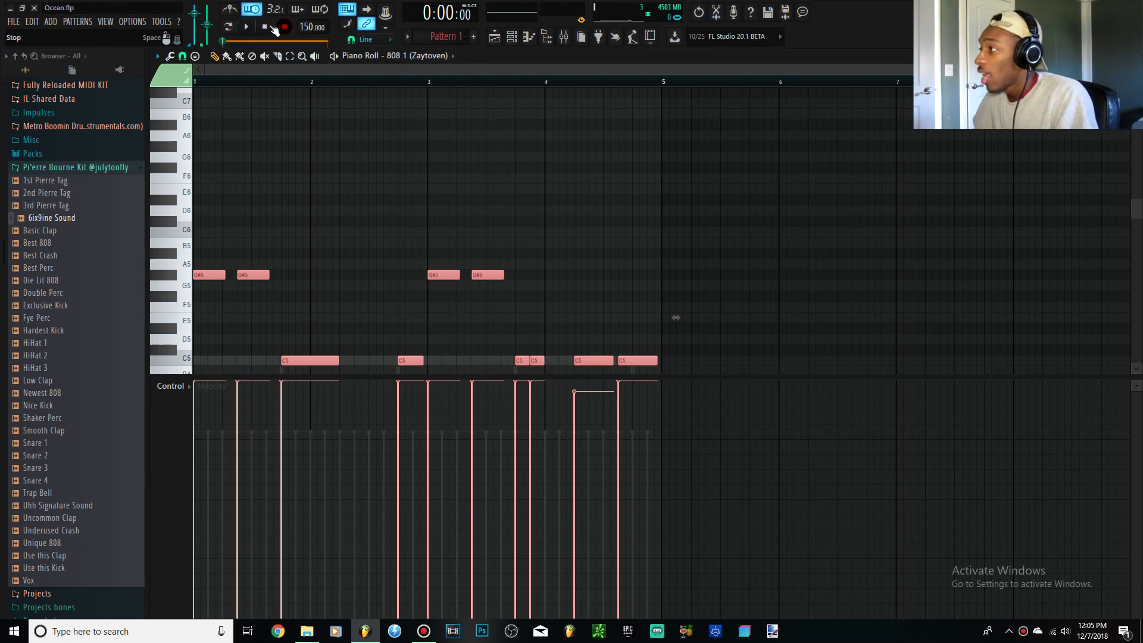
Step: Raise the velocity of all TM-88 Kicks notes to the maximum in their piano roll
left_click(511, 36)
right_click(329, 333)
left_click(405, 326)
scroll(451, 260, "down", 2)
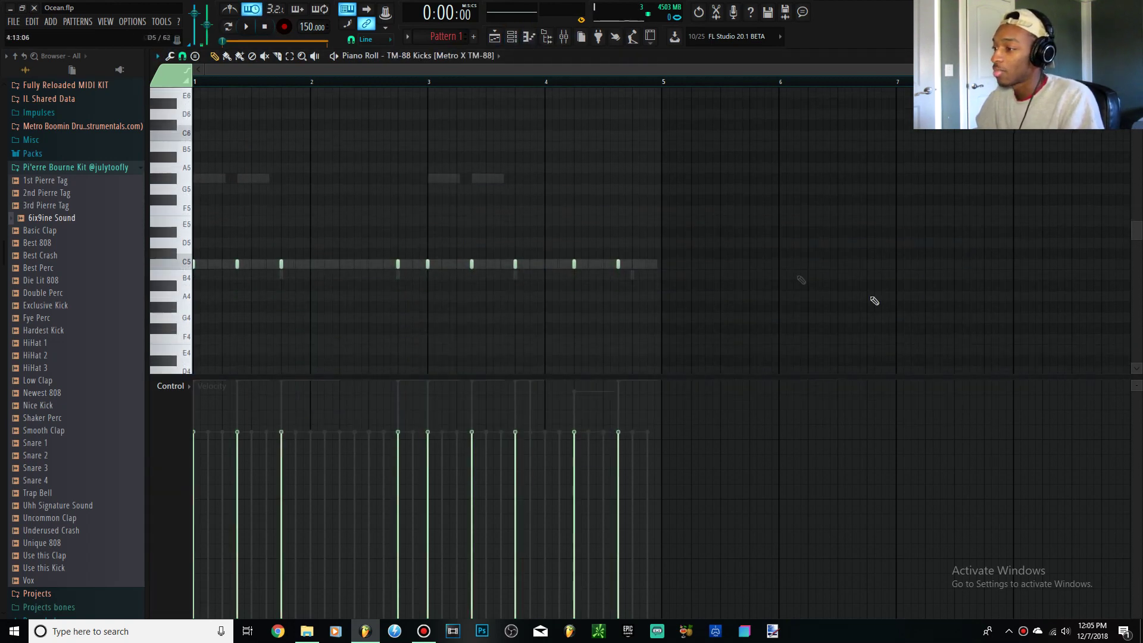
key("ctrl+a")
left_click_drag(4, 335, 4, 179)
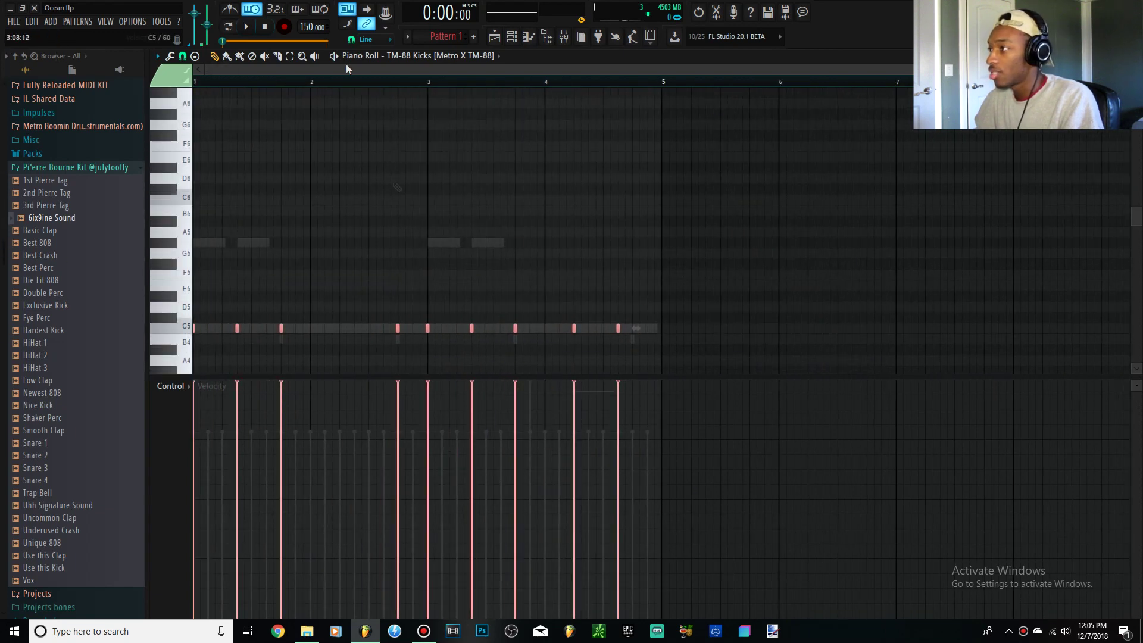
Step: Bring every 808 1 (Zaytoven) note, including the lower one after bar 4, up to 100% velocity
left_click(511, 36)
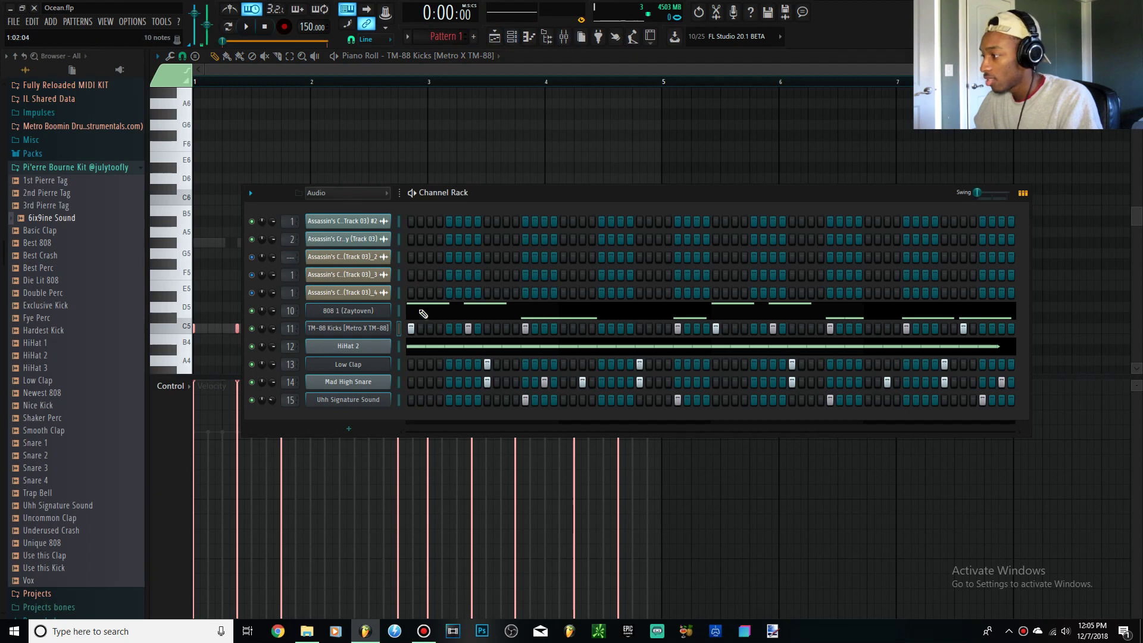
left_click(543, 316)
key("ctrl+a")
scroll(675, 286, "up", 2)
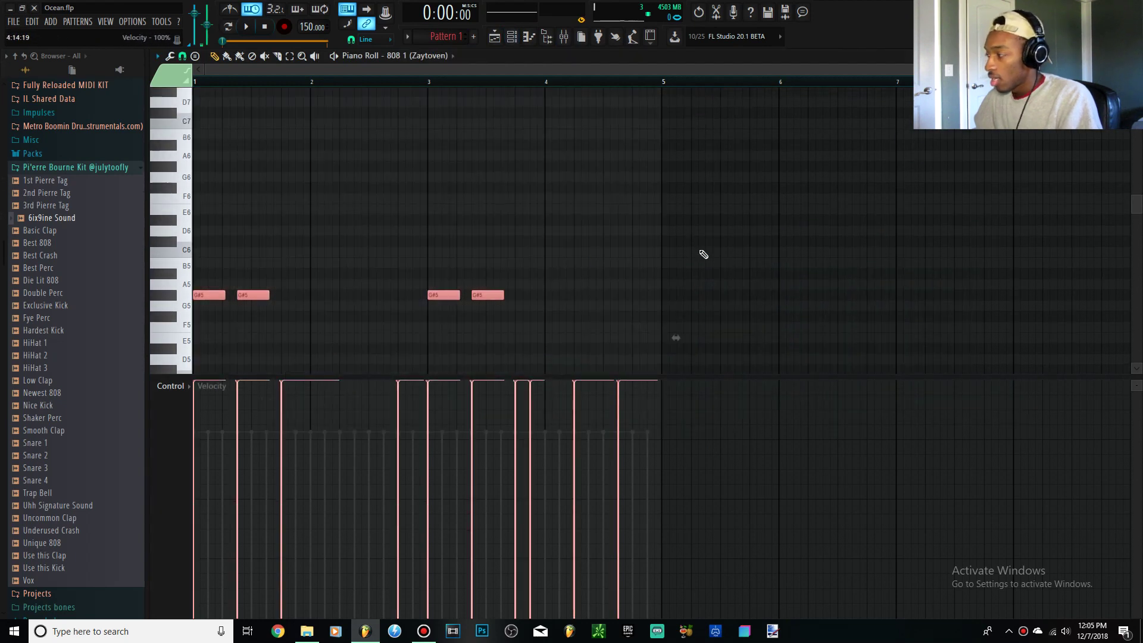
Step: Turn off waiting for input, play the beat to hear the louder drums, and stop it with the mixer open
left_click(512, 37)
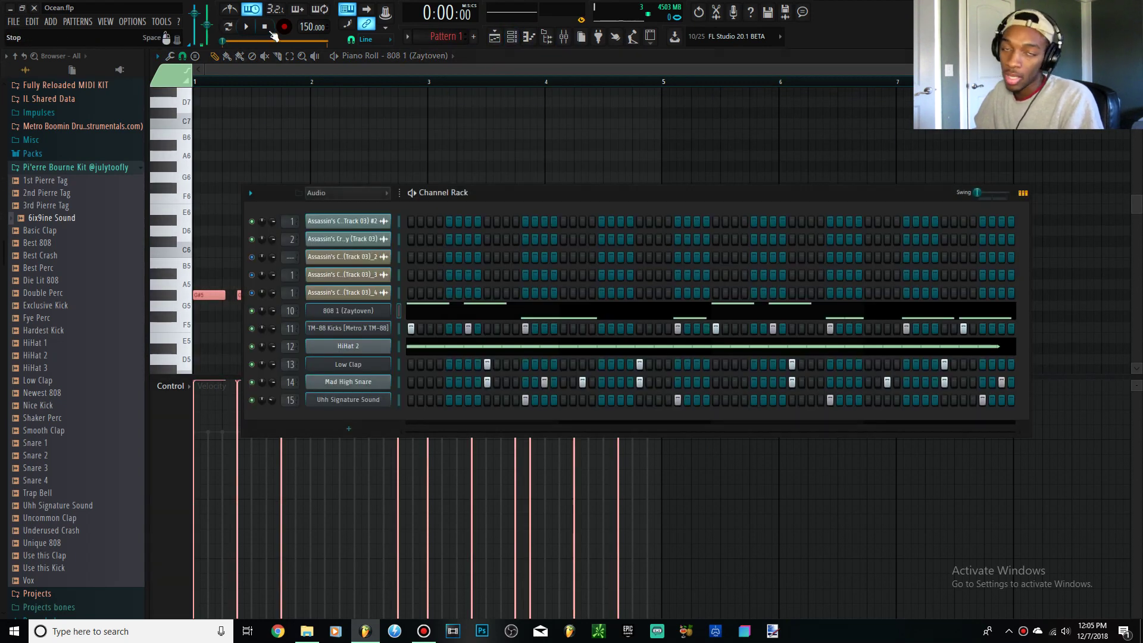
left_click(244, 28)
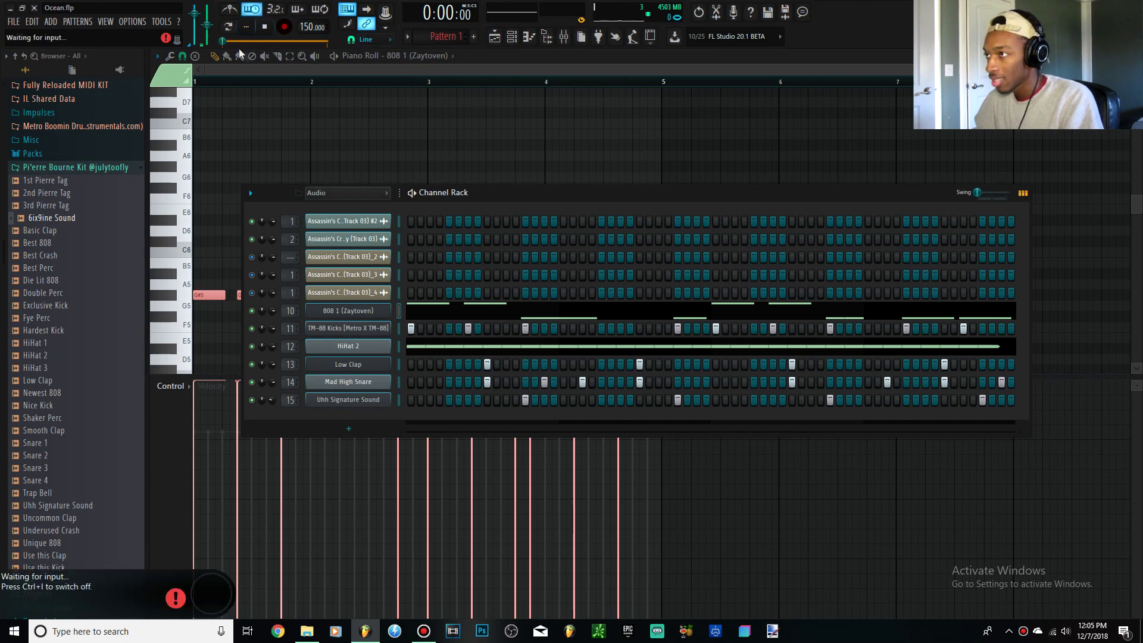
left_click(246, 27)
left_click(302, 57)
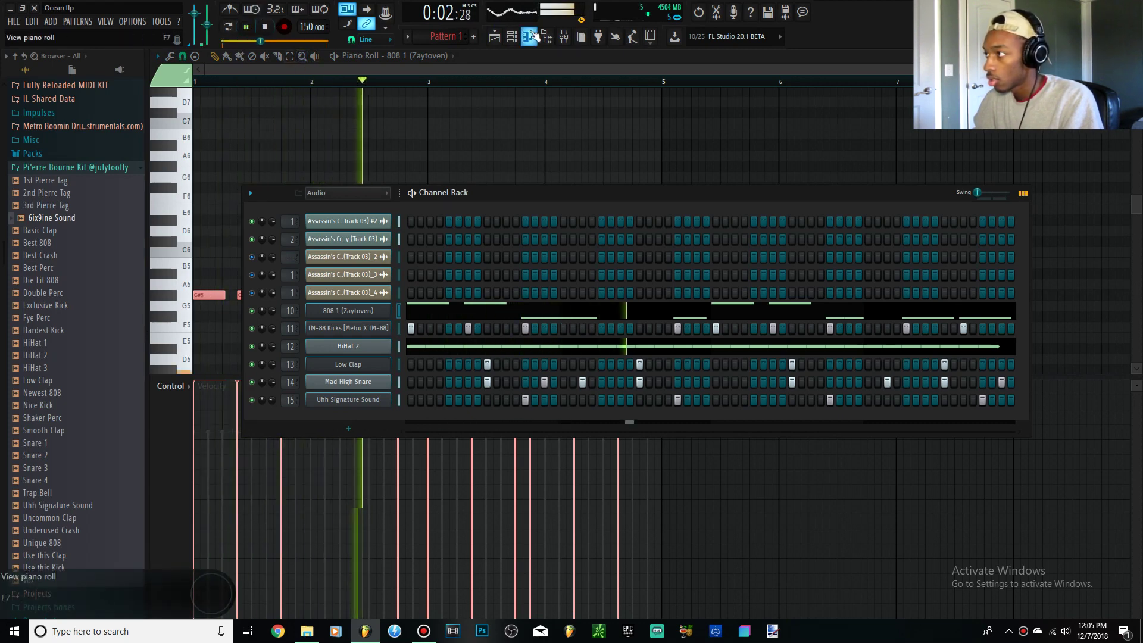
left_click(563, 37)
left_click(265, 27)
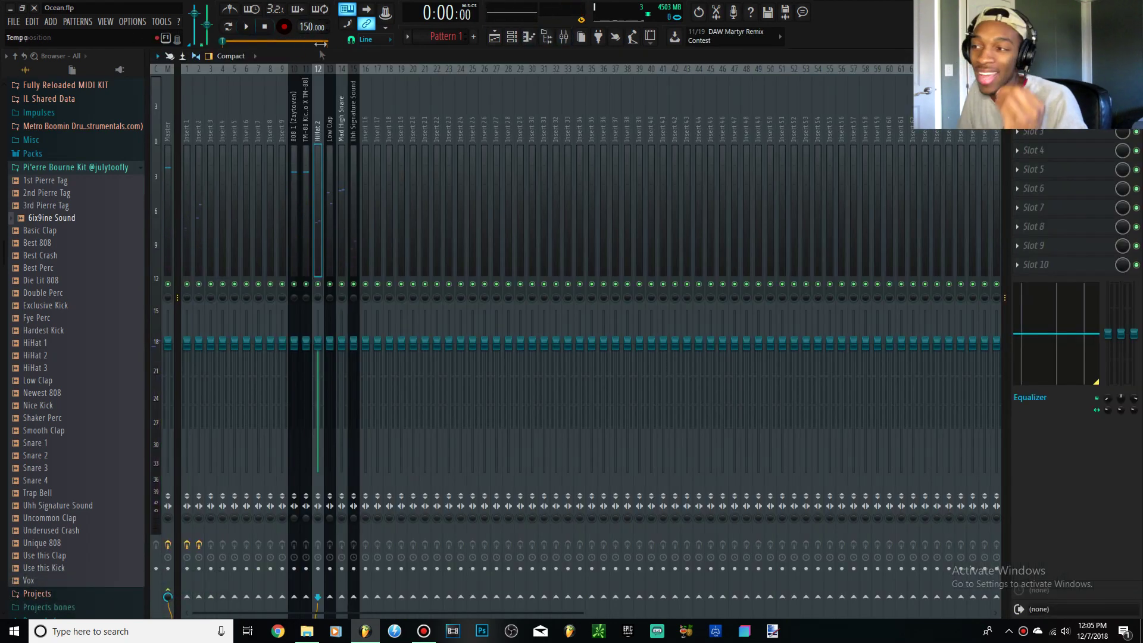
Step: Choose Fruity Soft Clipper as the effect in slot 10 of the Master mixer track
left_click(168, 167)
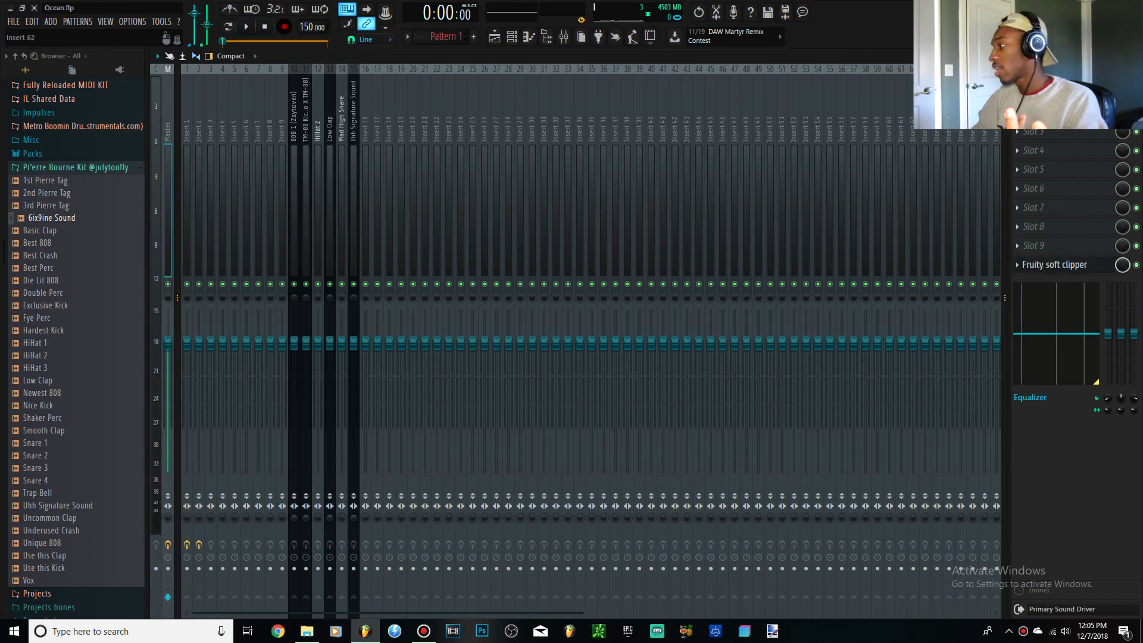
left_click(1016, 266)
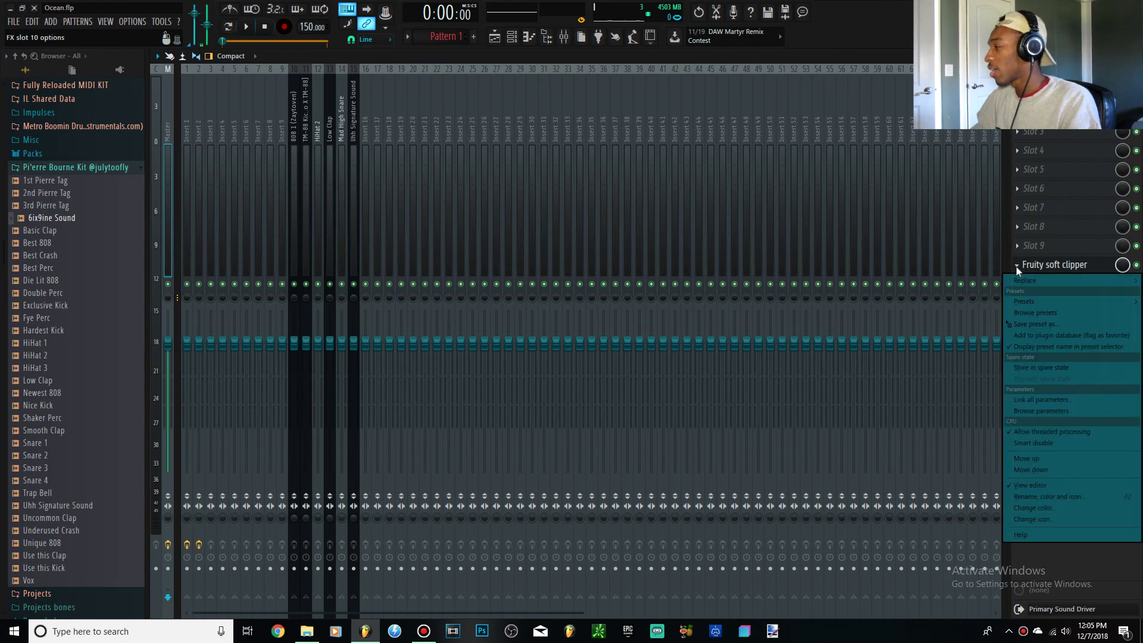
mouse_move(1035, 284)
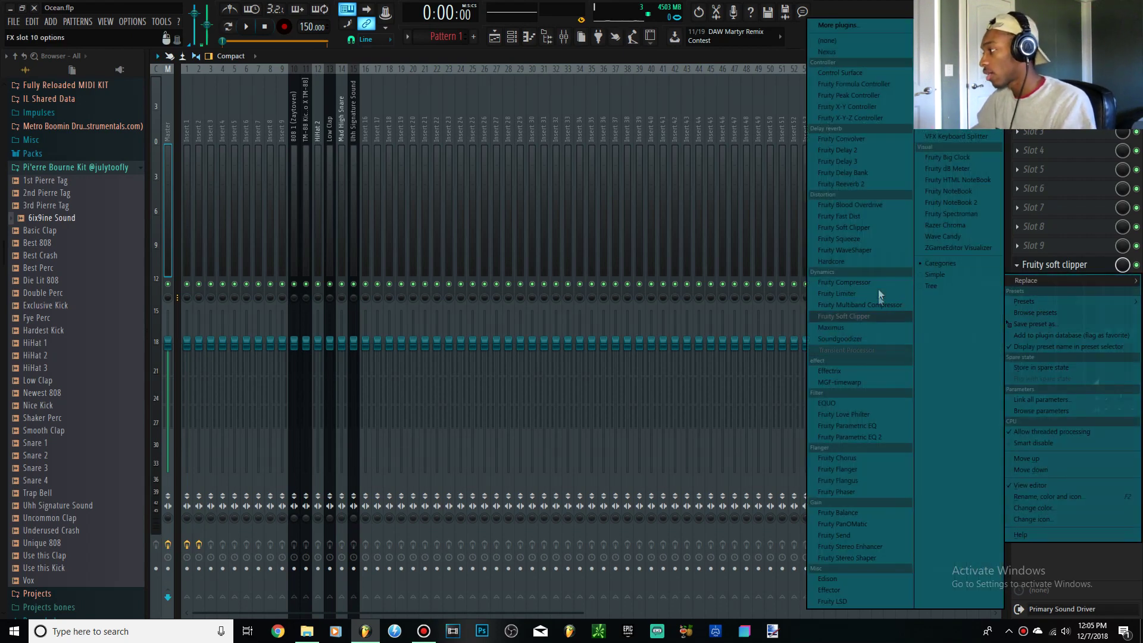
left_click(820, 317)
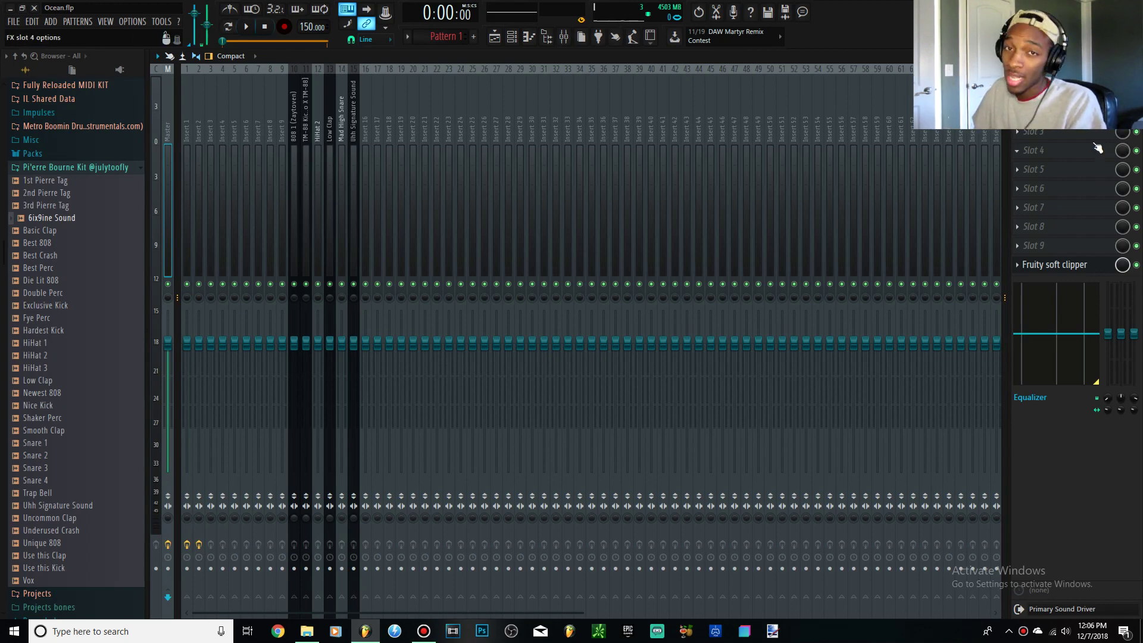
Step: Solo the two sample tracks, Track 1 and Track 2, in the playlist and listen to them
left_click(494, 37)
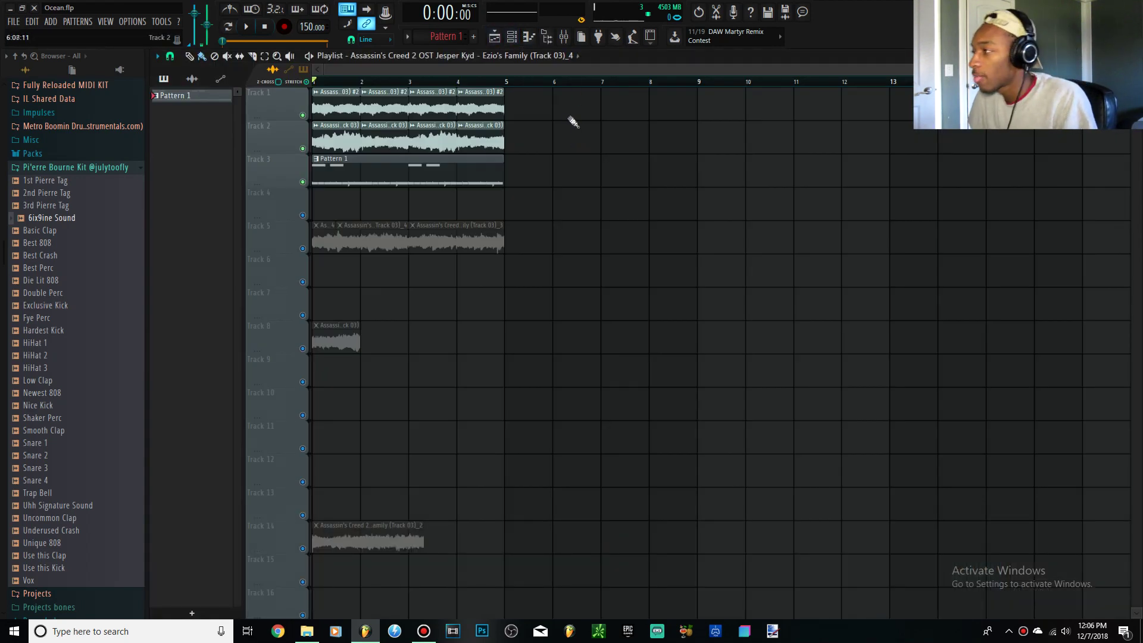
left_click_drag(564, 134, 316, 112)
right_click(303, 115)
left_click(305, 150)
key("space")
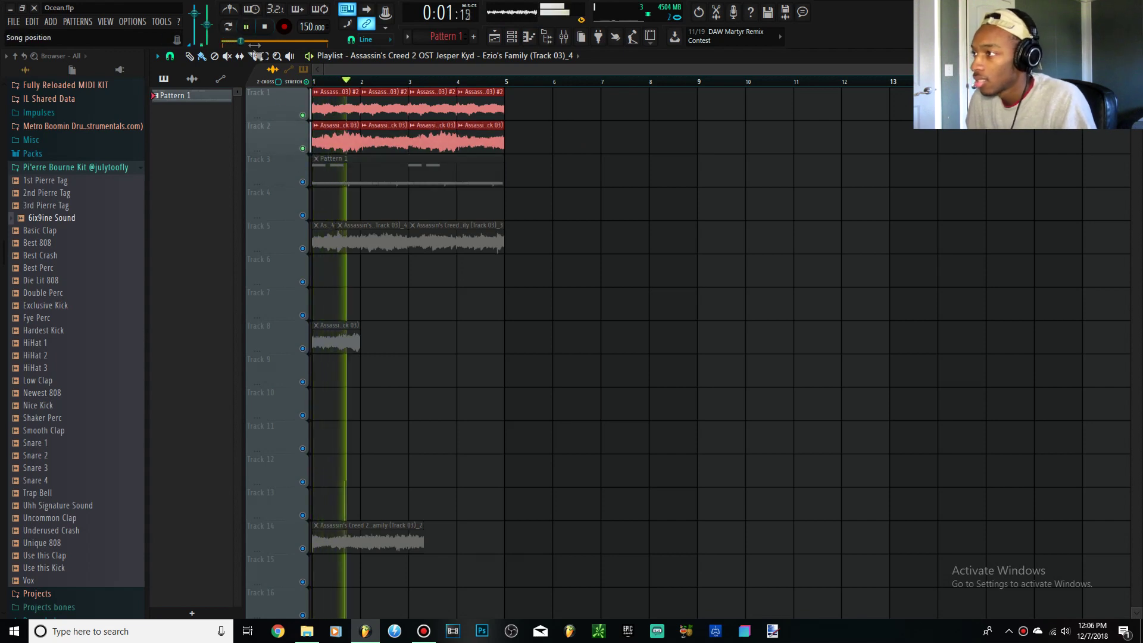
left_click(266, 30)
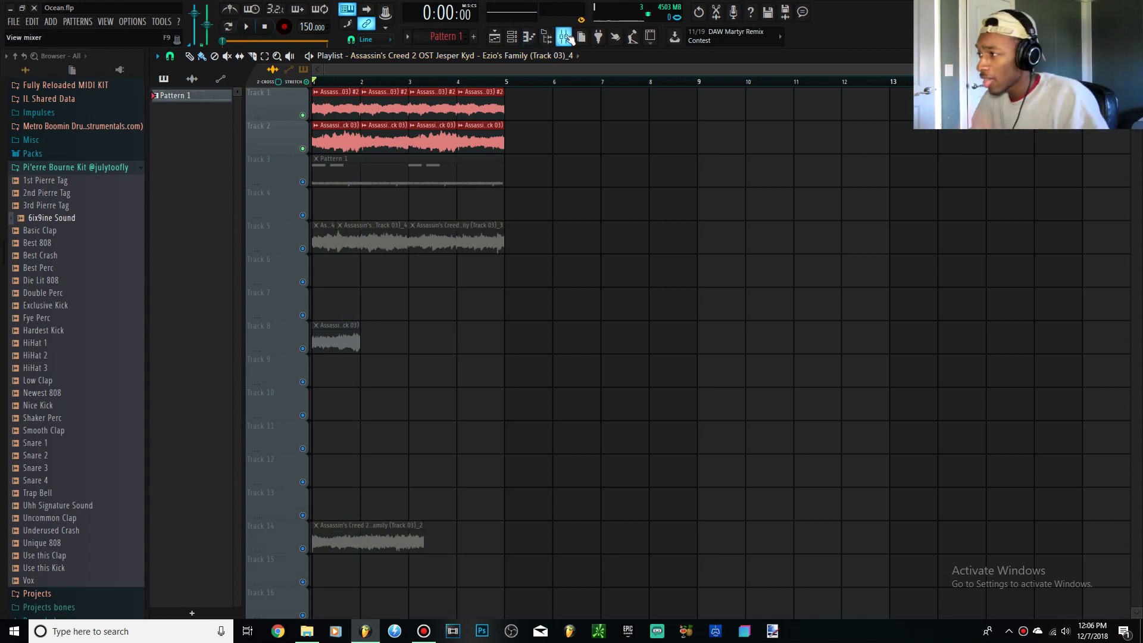
scroll(423, 118, "up", 3)
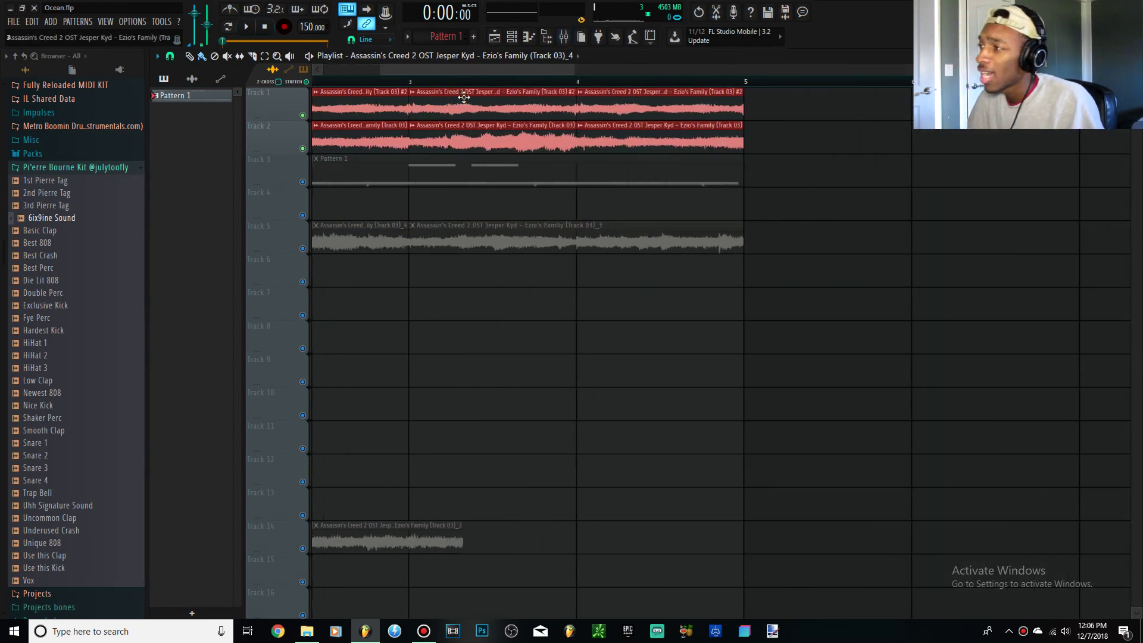
scroll(441, 101, "down", 3)
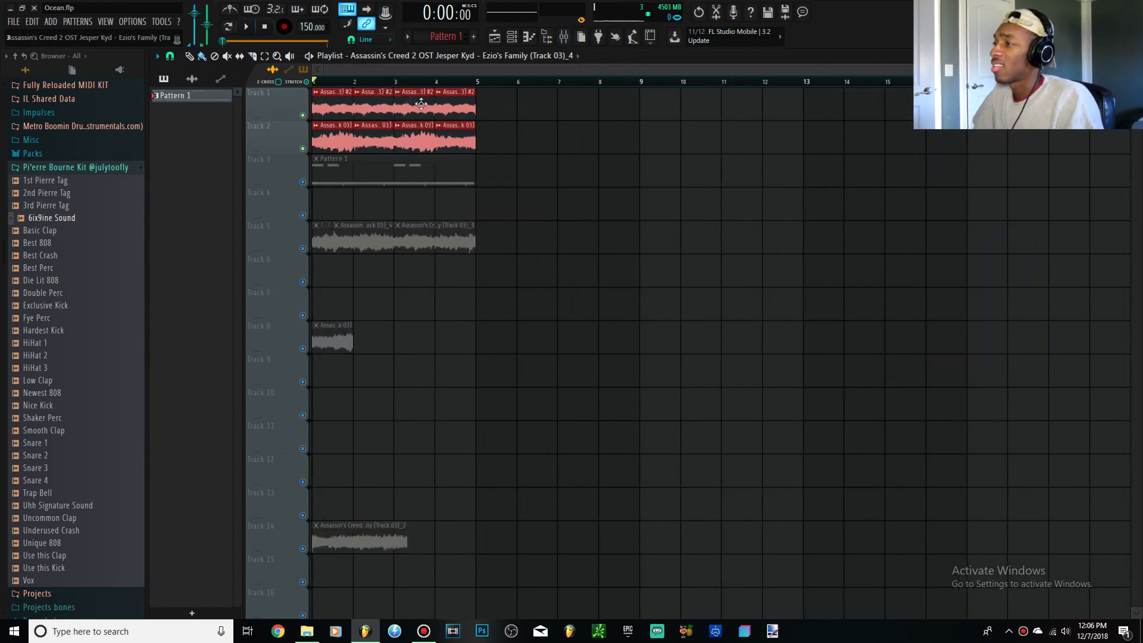
left_click(505, 112)
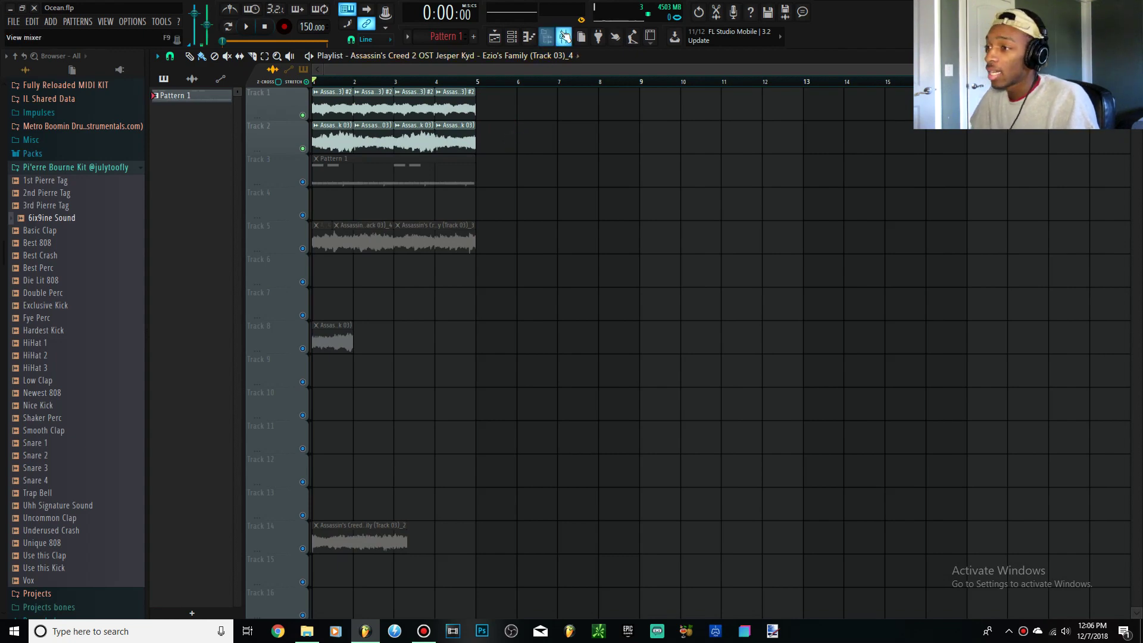
Step: Check the samples' mixer routing in the channel rack and select Insert 1 in the mixer
left_click(562, 37)
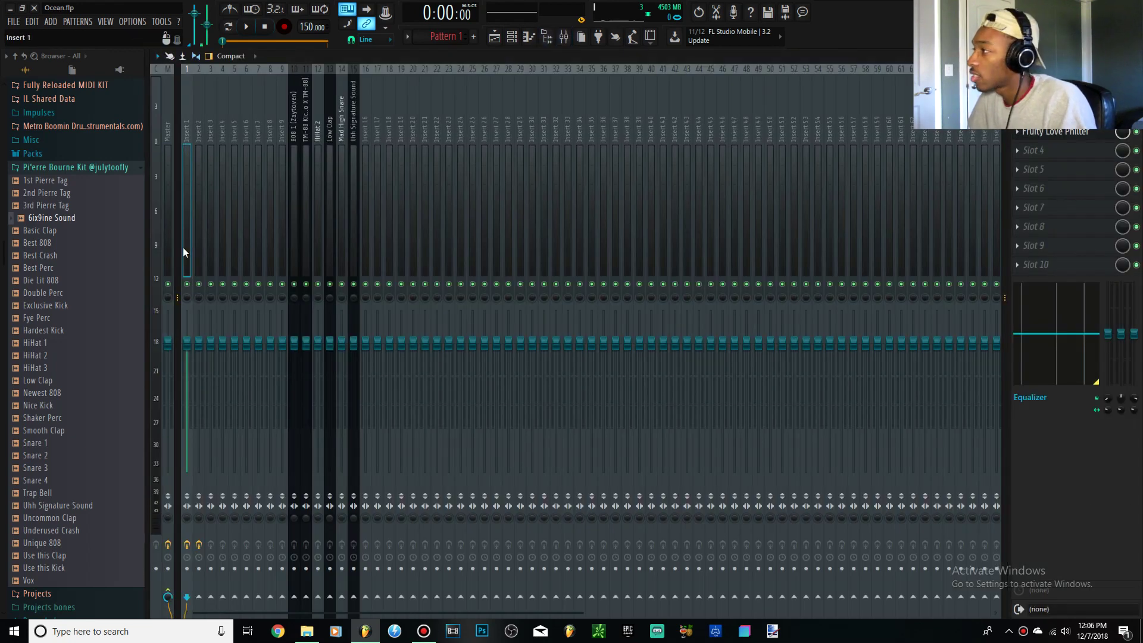
left_click(511, 36)
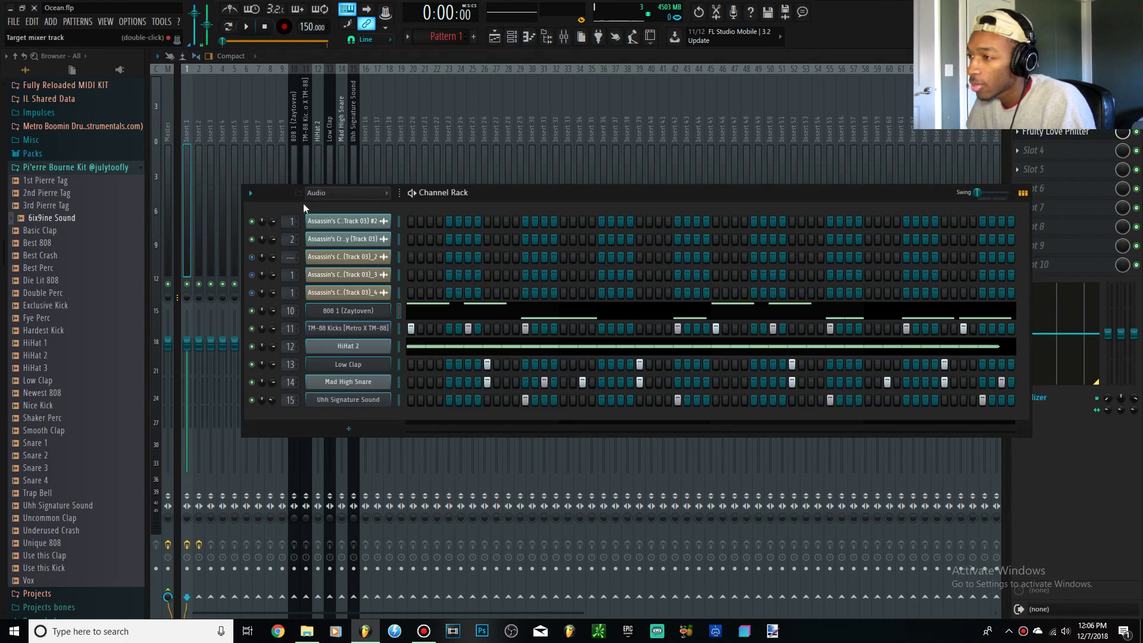
left_click(192, 150)
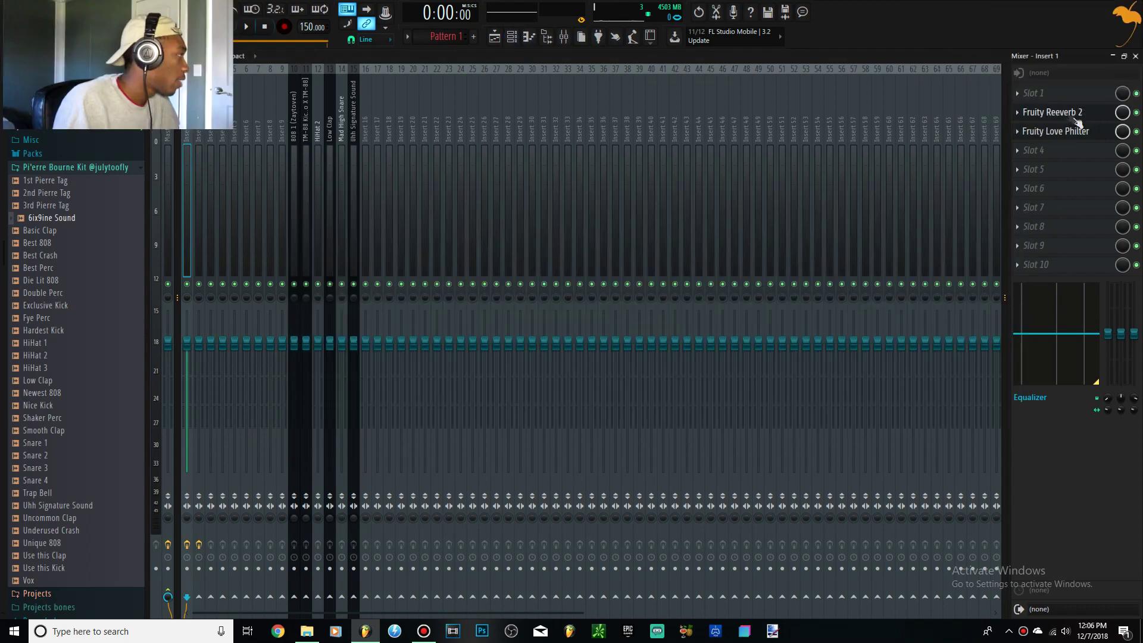
Step: Load Fruity Parametric EQ 2 on Insert 1 and order the effects as Fruity Love Philter, Parametric EQ 2, Reeverb 2
left_click(1041, 94)
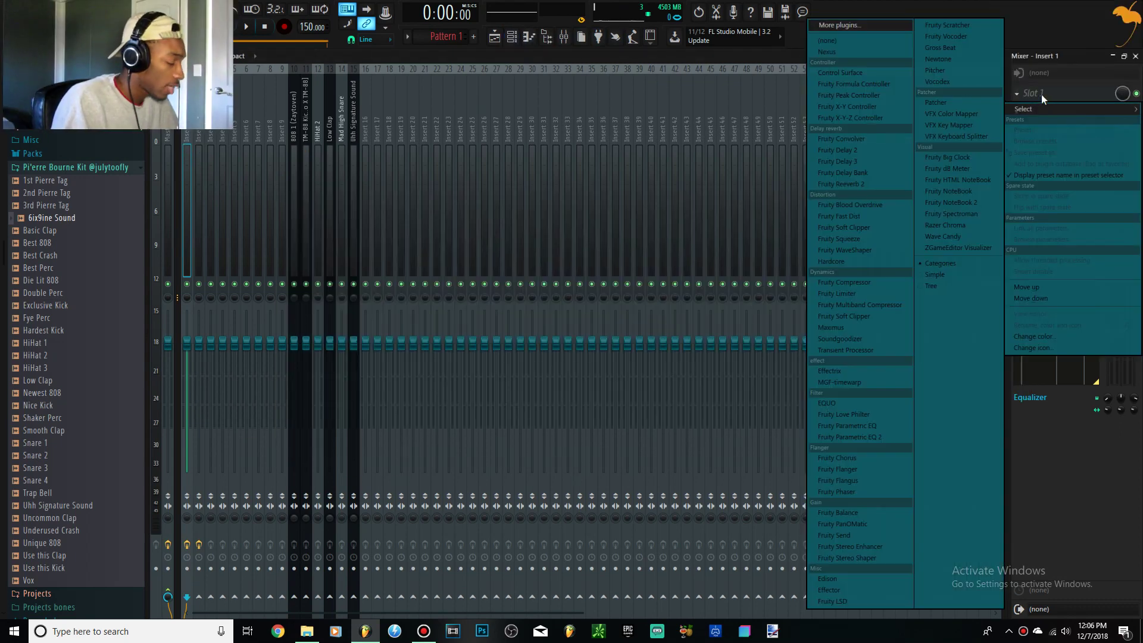
left_click(868, 437)
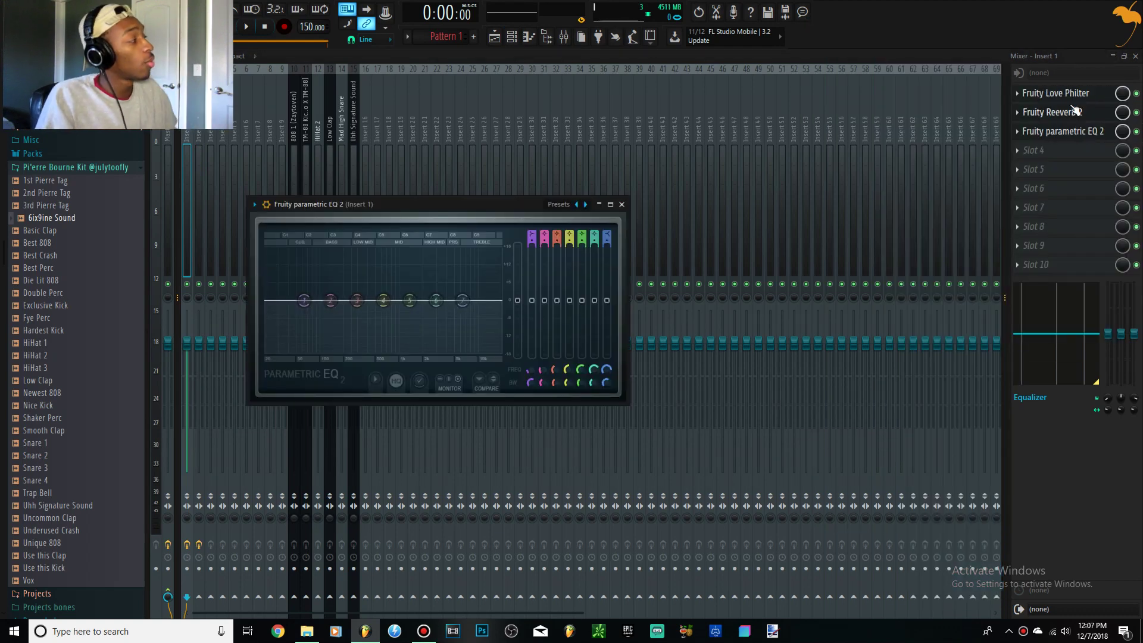
left_click_drag(1071, 132, 1073, 113)
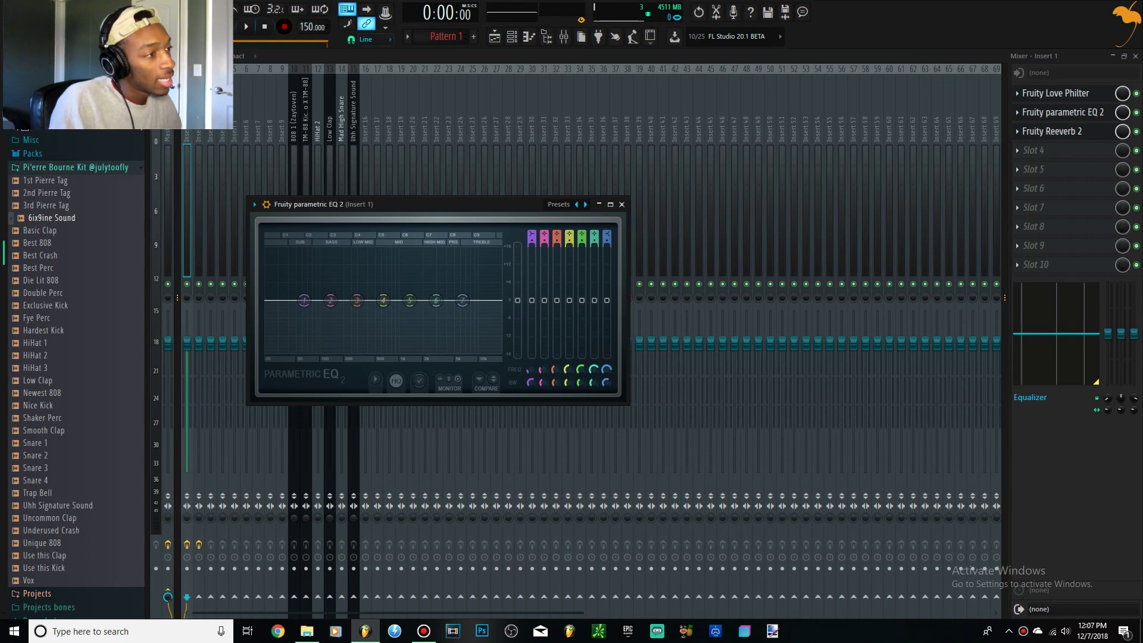
Step: Solo Insert 1 in the mixer and play it with its Fruity Parametric EQ 2 window open
left_click(187, 130)
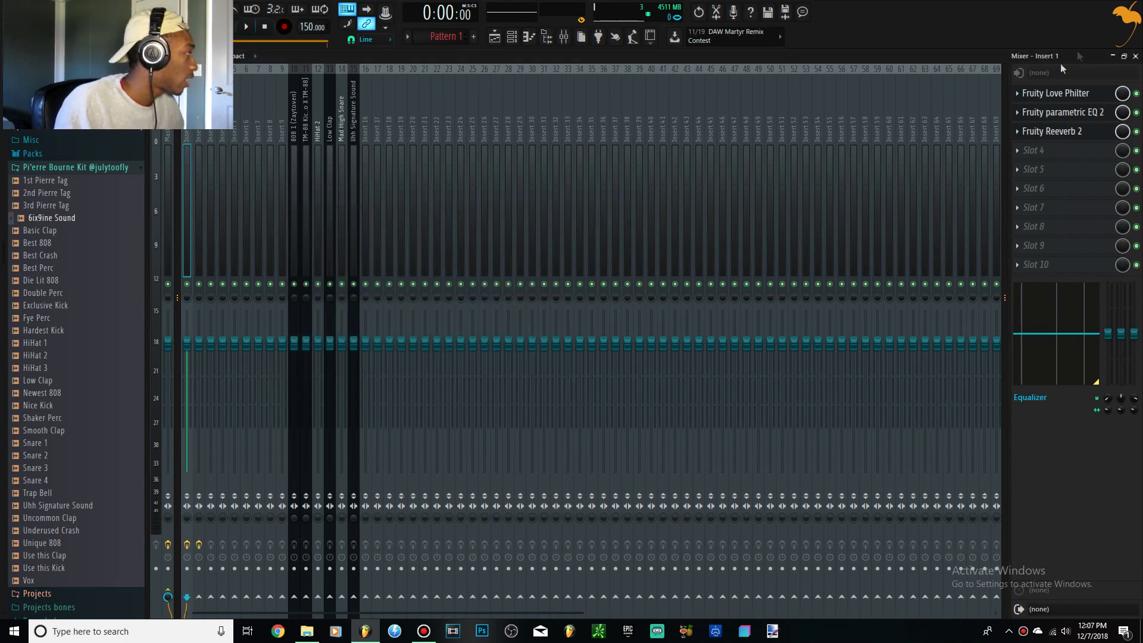
left_click(1065, 131)
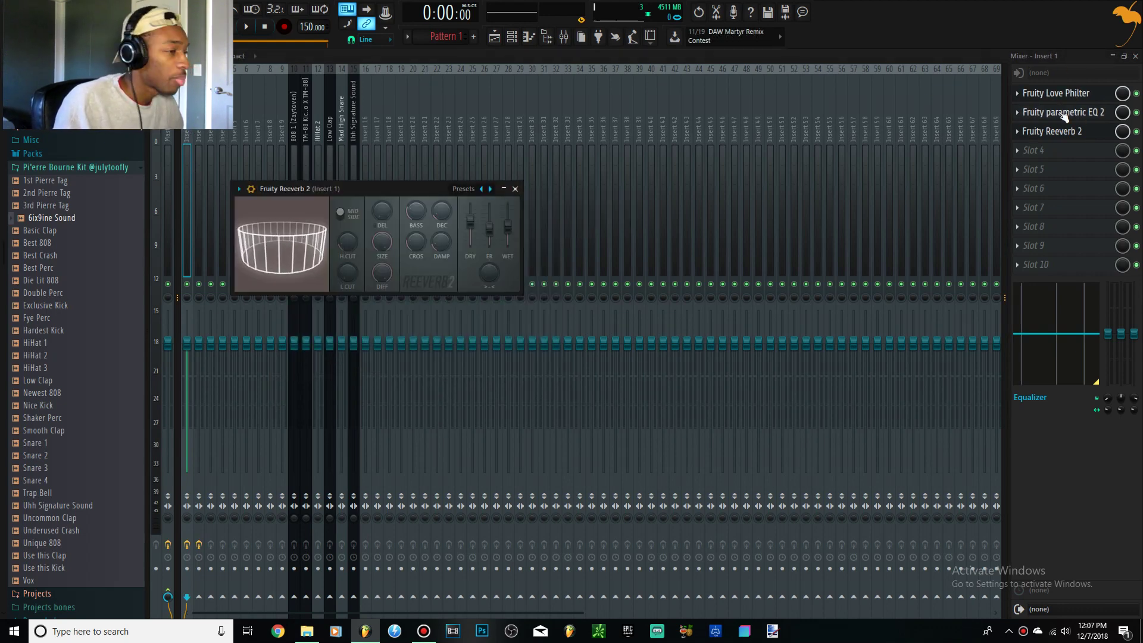
left_click(1065, 114)
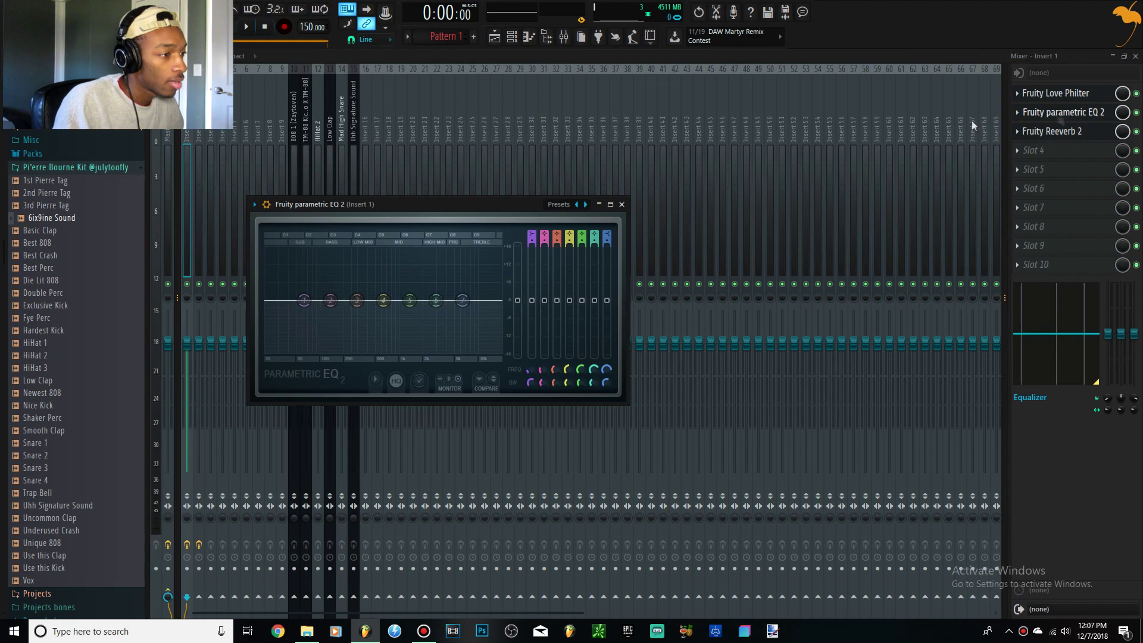
left_click(257, 205)
left_click(267, 448)
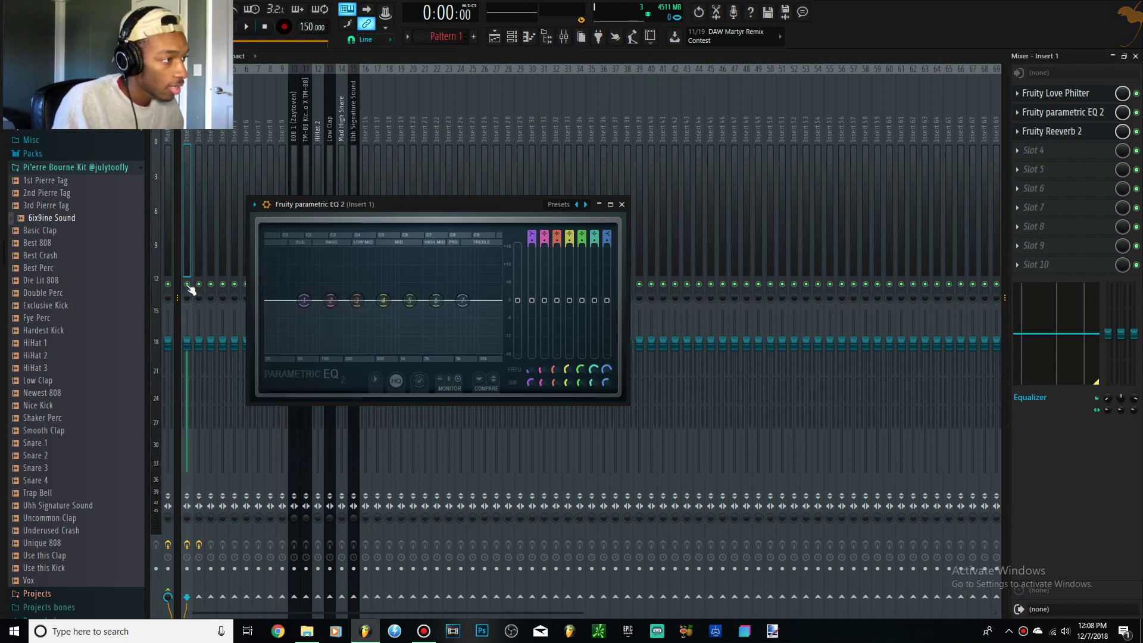
key("space")
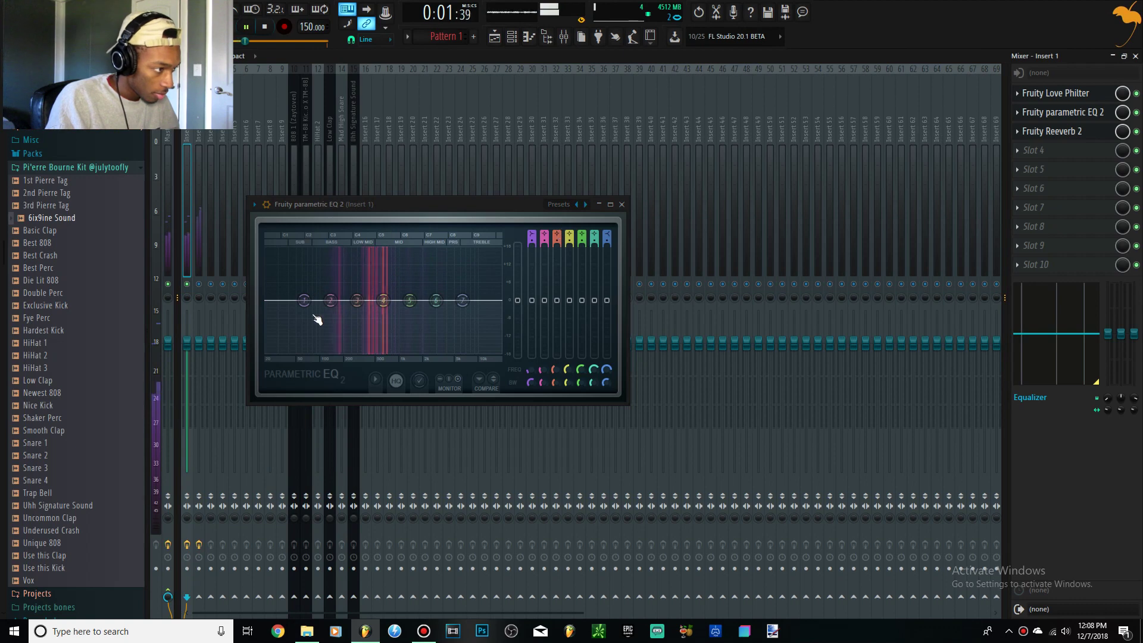
Step: Pull band 1 fully down in the bass on Insert 1's EQ and make band 7 a steep low-pass in the presence range
left_click_drag(304, 300, 324, 351)
left_click_drag(462, 300, 455, 352)
left_click_drag(603, 241, 607, 231)
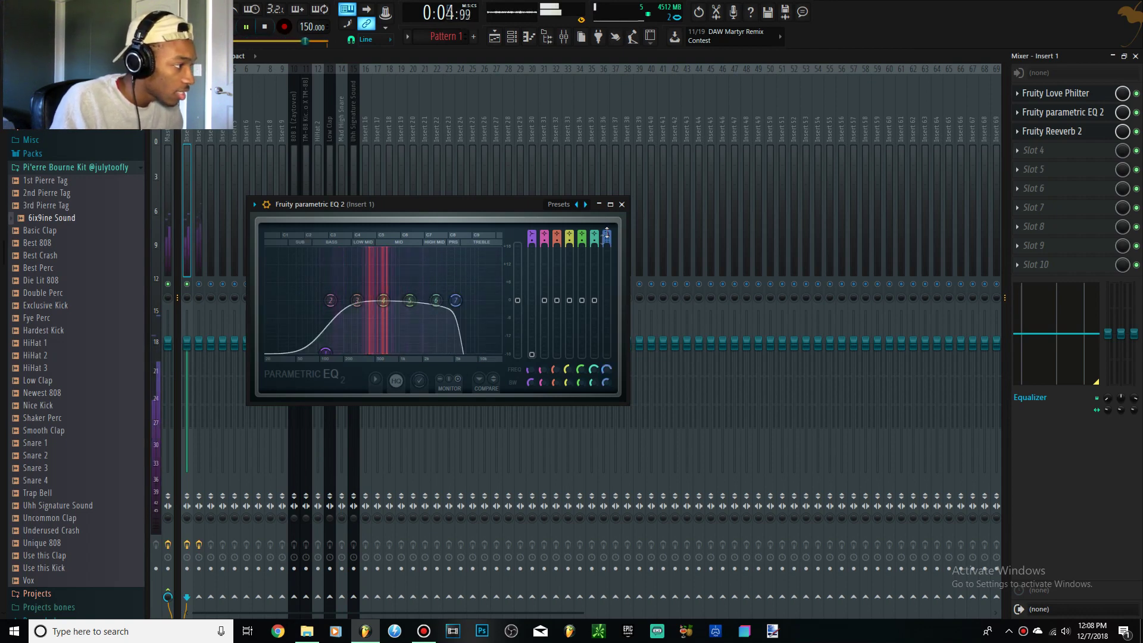
scroll(459, 302, "down", 3)
scroll(458, 302, "up", 1)
scroll(458, 302, "up", 2)
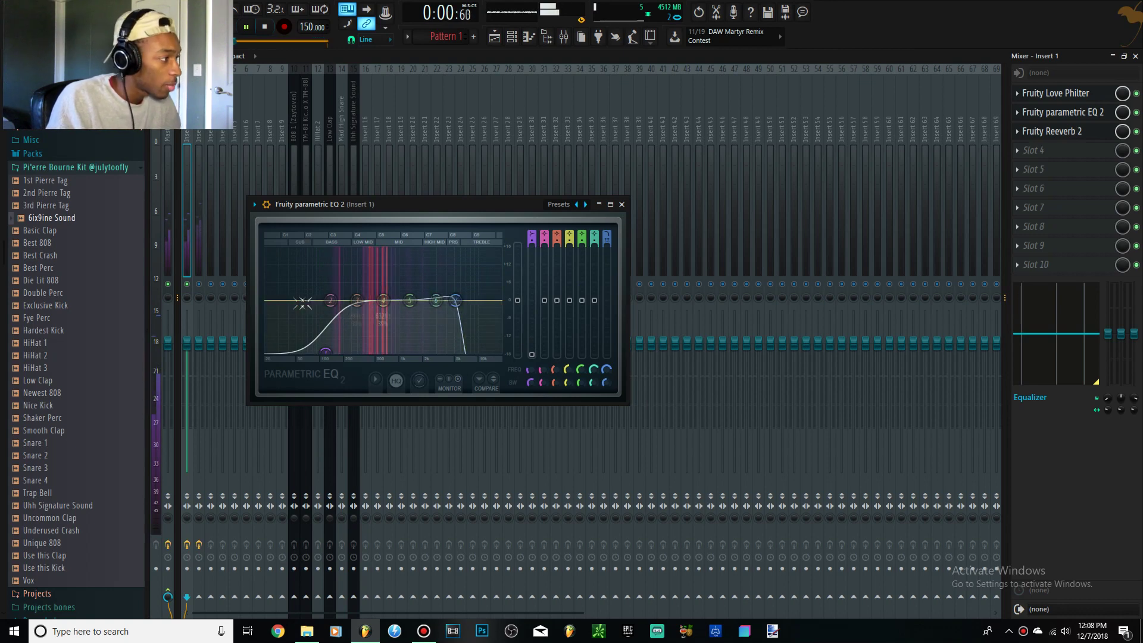
Step: Change band 1 of Insert 1's EQ to a steep high-pass and move its cutoff up into the low mids, stopping playback when finished
left_click_drag(530, 238, 529, 234)
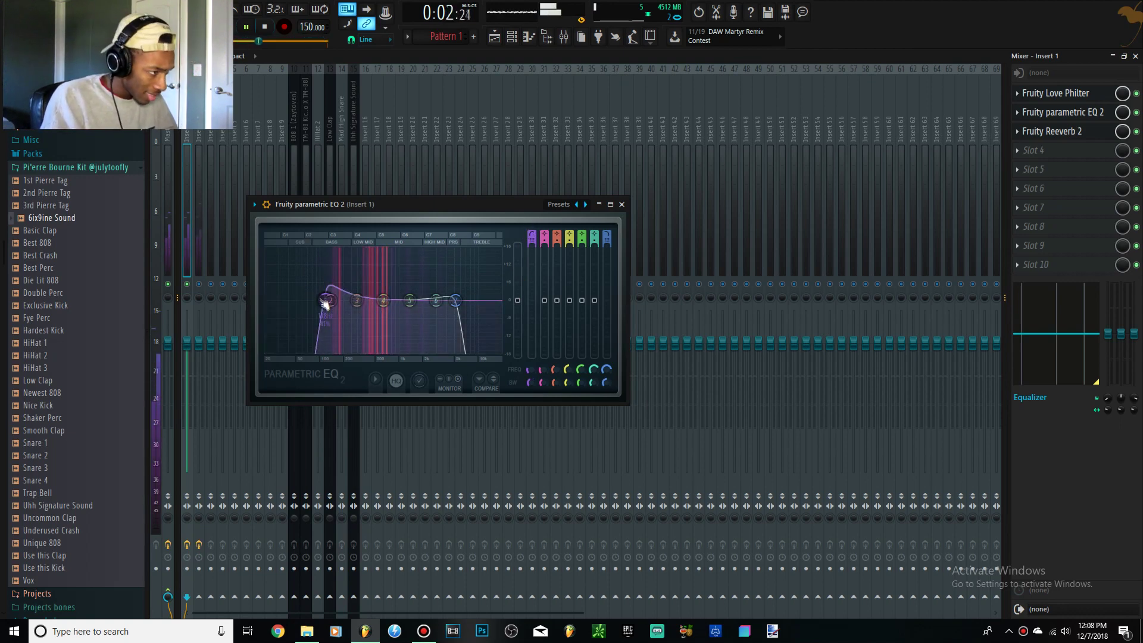
mouse_move(364, 299)
left_mouse_down()
mouse_move(331, 300)
mouse_move(345, 299)
left_mouse_up()
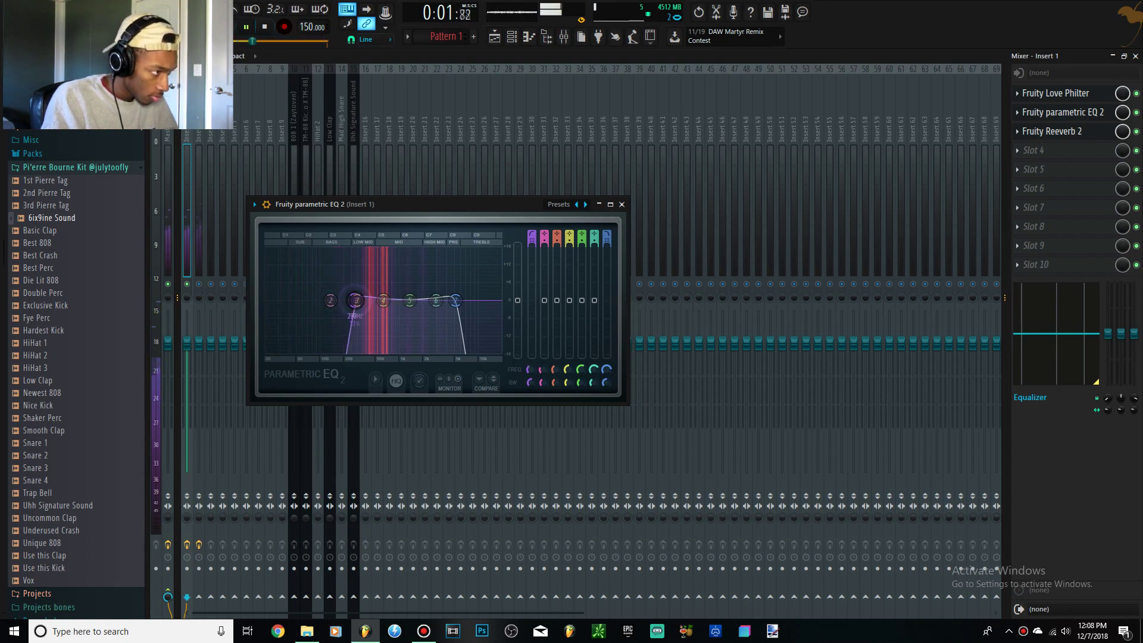
left_click_drag(326, 300, 356, 299)
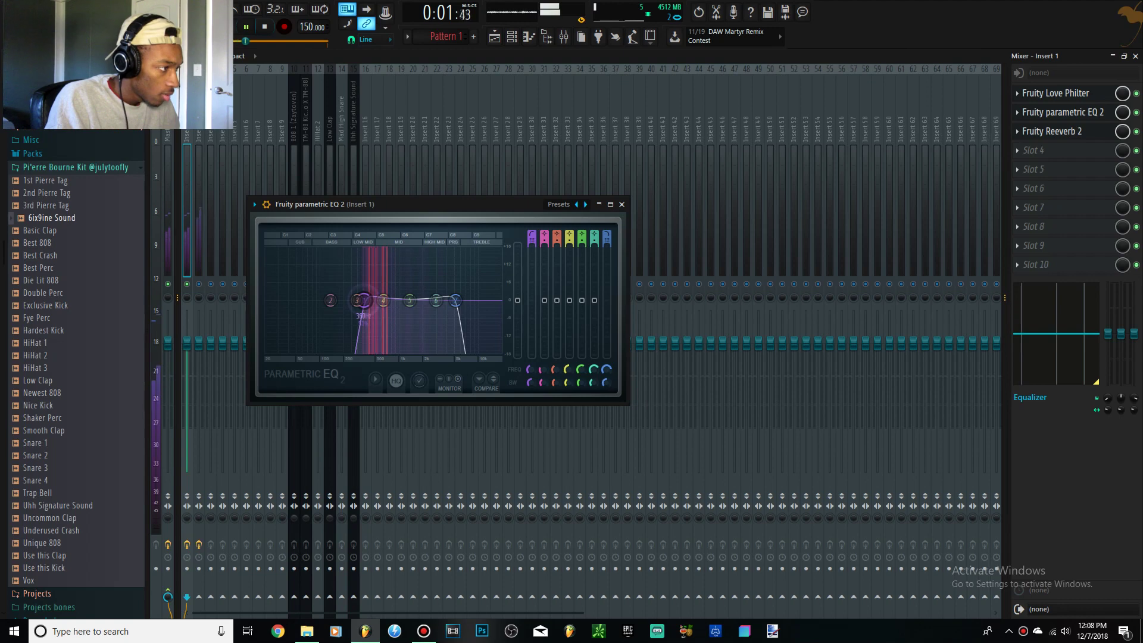
key("space")
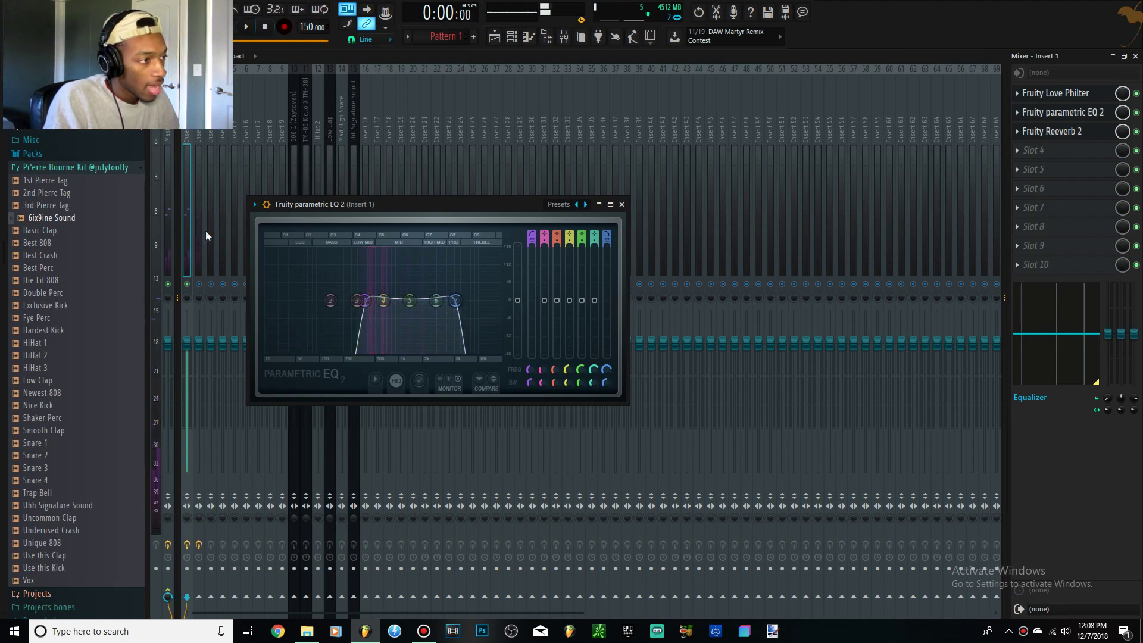
Step: Close the Insert 1 EQ window and solo Insert 2 in the mixer
left_click(197, 234)
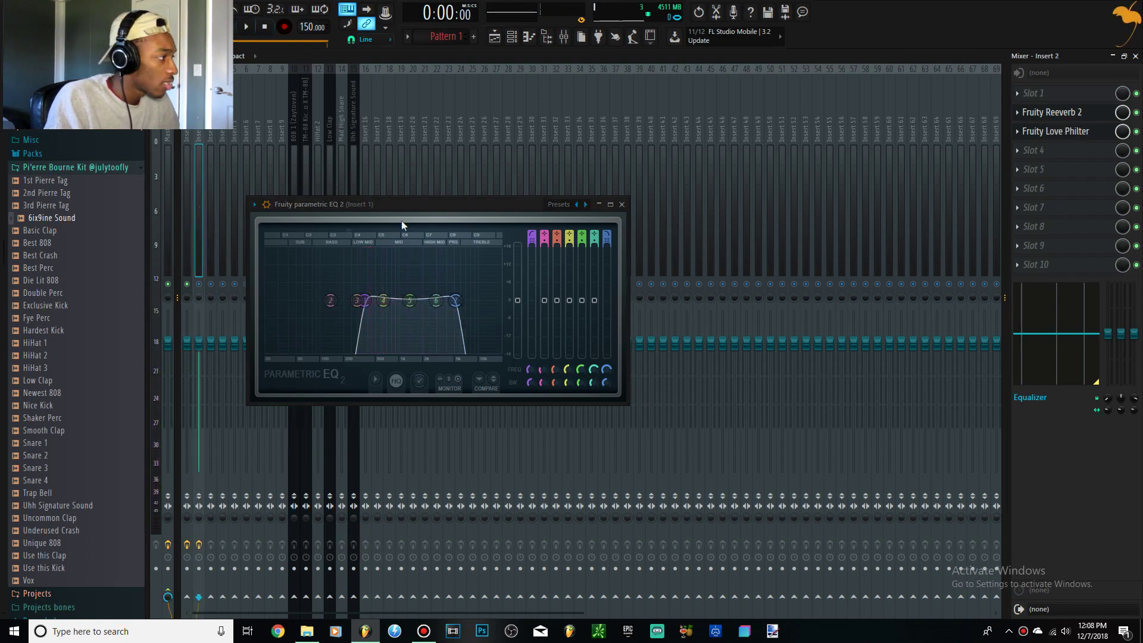
left_click(621, 204)
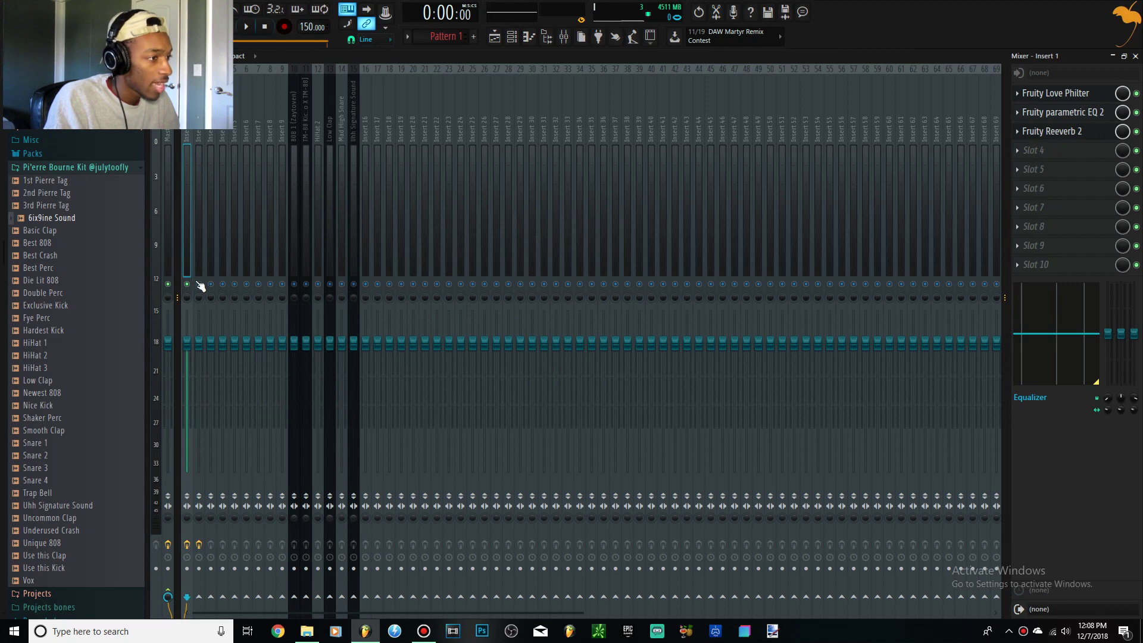
left_click(198, 266)
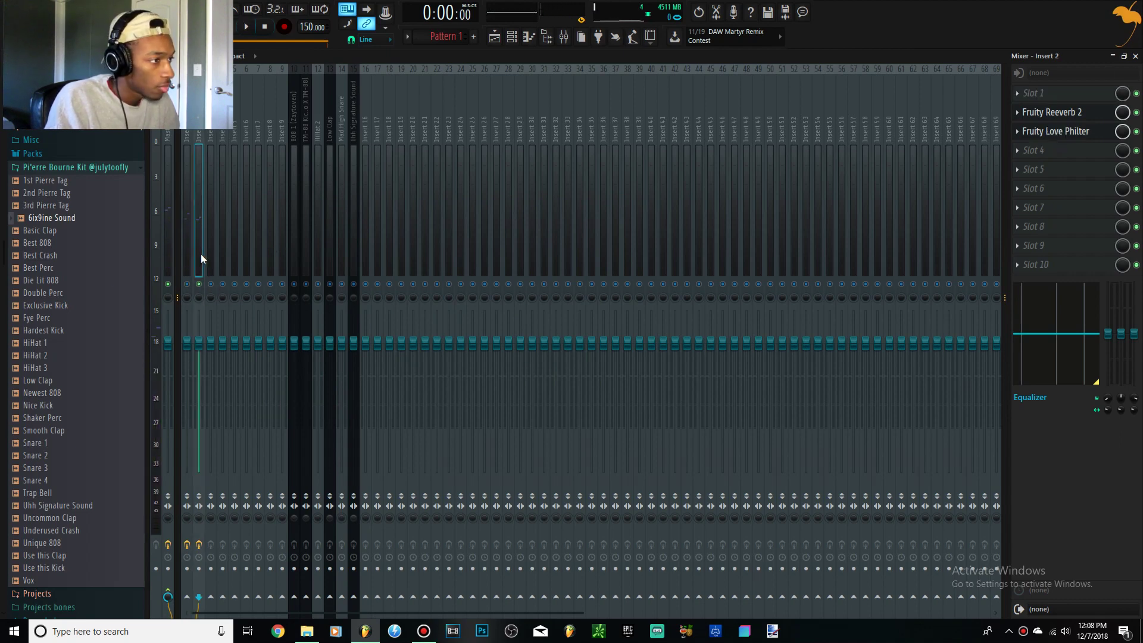
Step: Load Fruity Parametric EQ 2 on Insert 2 during playback and order it after Fruity Reeverb 2 and Fruity Love Philter
left_click(1070, 94)
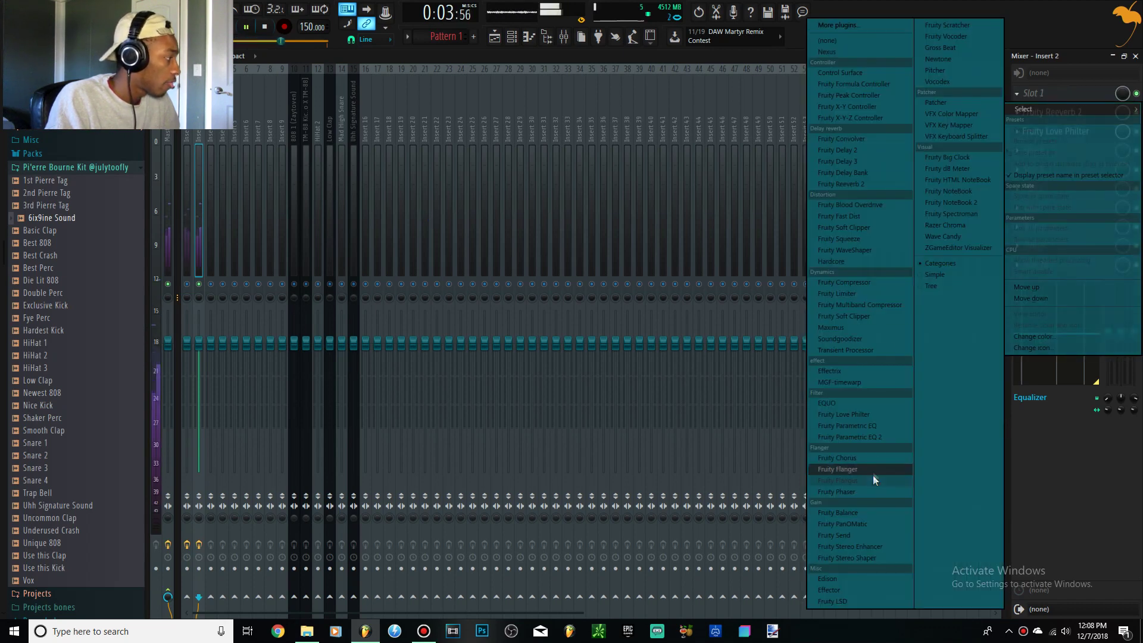
left_click(870, 441)
left_click_drag(1054, 93, 1060, 133)
scroll(1059, 133, "up", 3)
scroll(1059, 133, "down", 2)
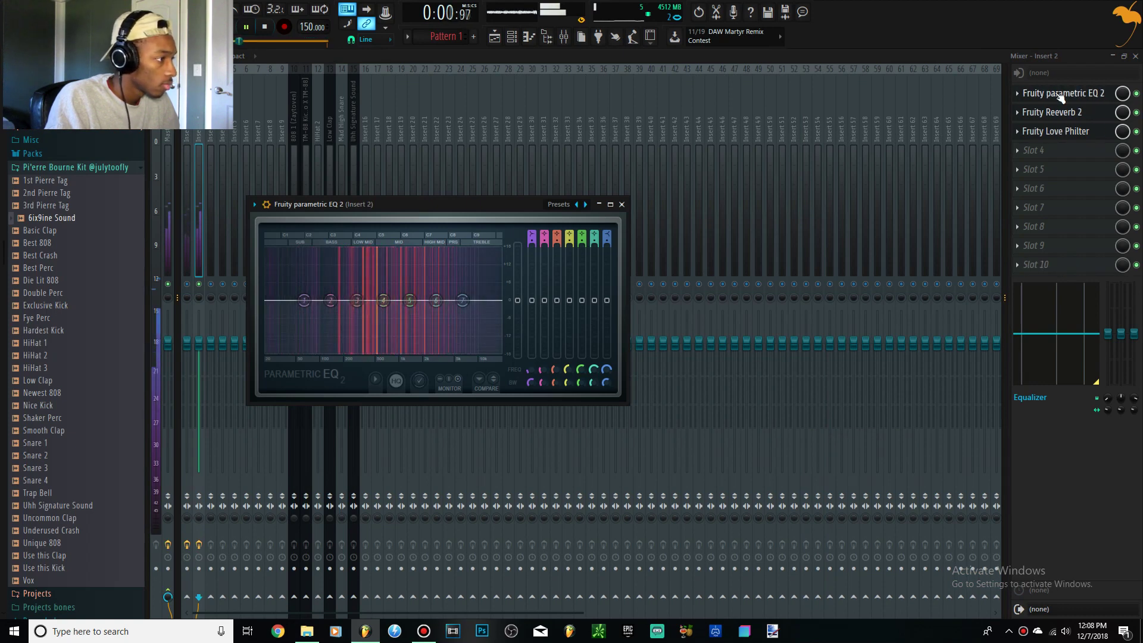
scroll(1059, 133, "down", 1)
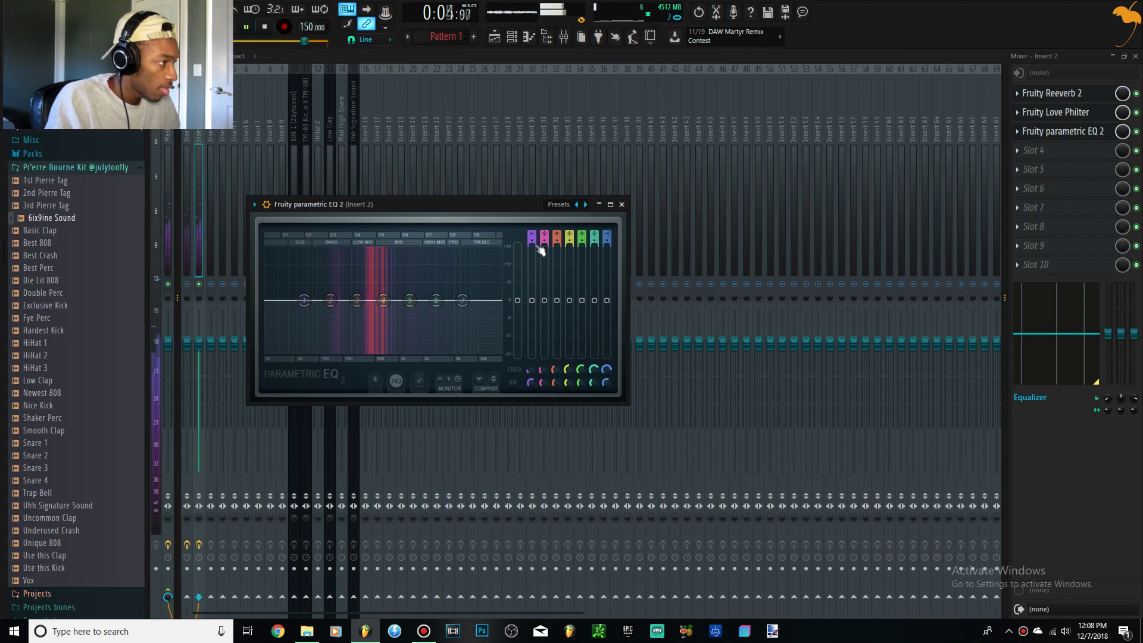
Step: Apply the 20Hz + 18kHz cut preset to Insert 2's EQ, narrow both cutoffs around the low mids and mids, and reset its main level
left_click(585, 204)
left_click_drag(506, 307, 398, 302)
left_click_drag(267, 301, 358, 300)
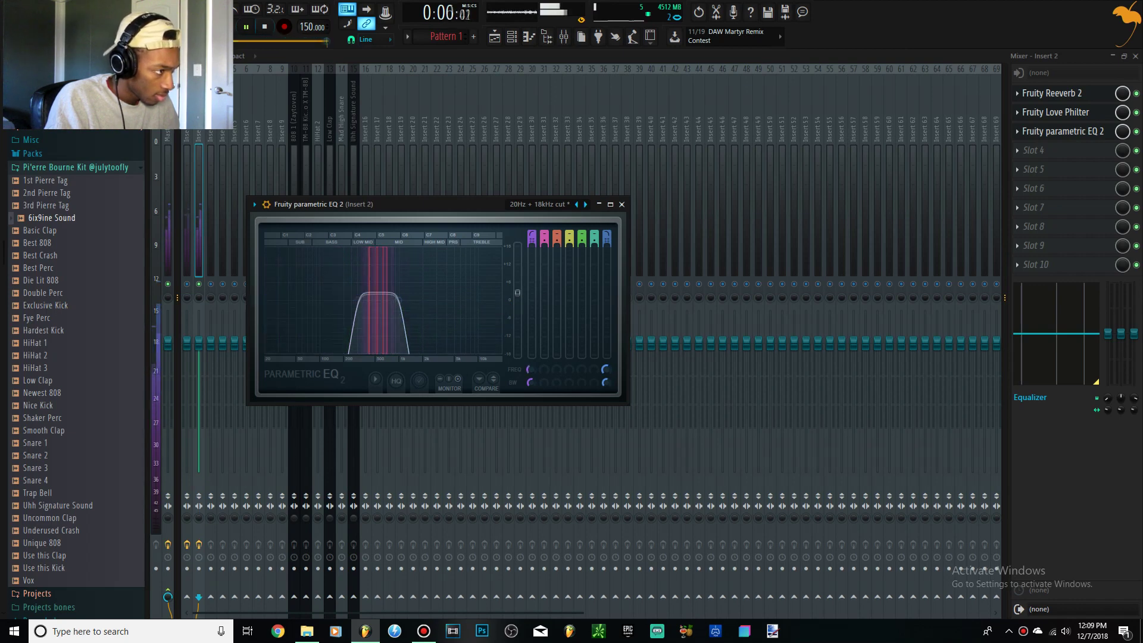
right_click(522, 301)
left_click(532, 307)
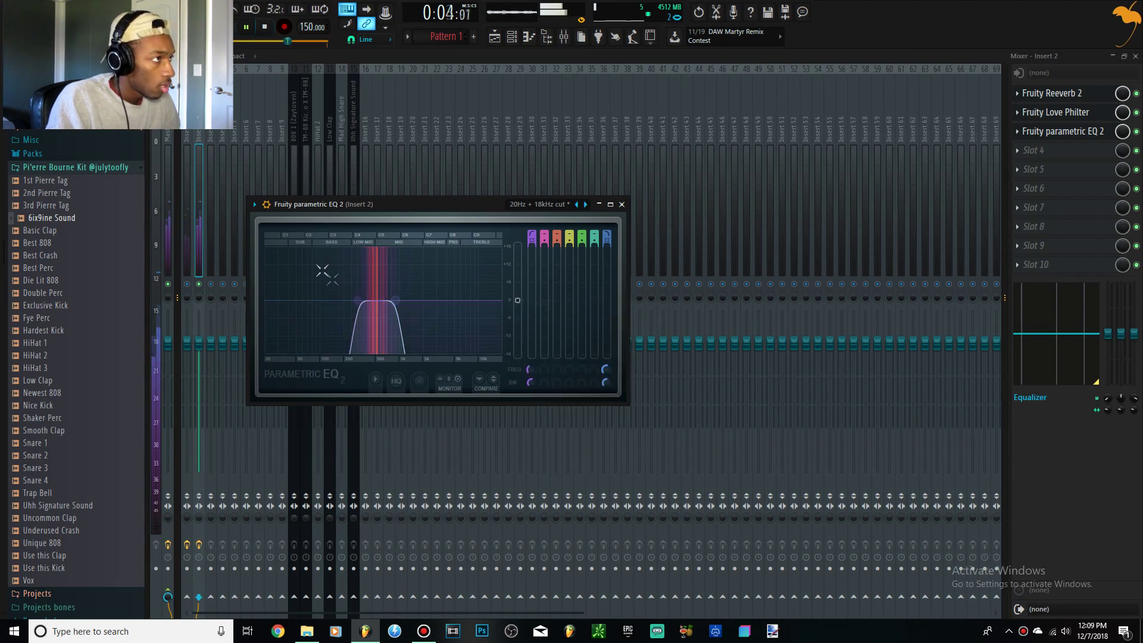
key("space")
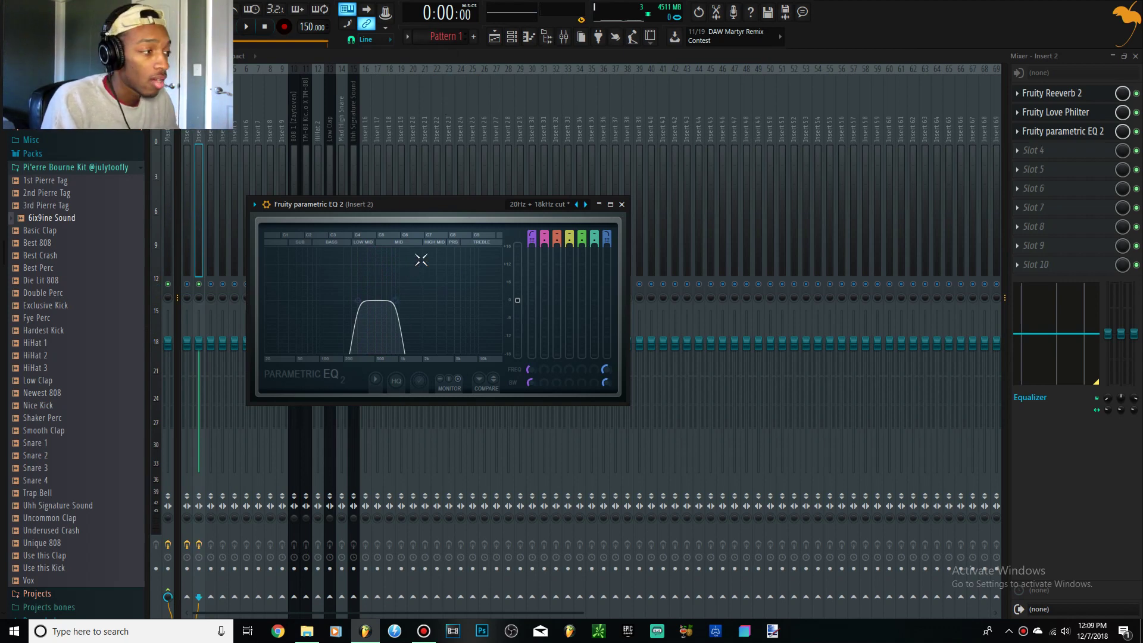
Step: Try wider cutoffs on Insert 2's EQ, raising the high cut to the presence range and sweeping the low cut through sub and bass
key("space")
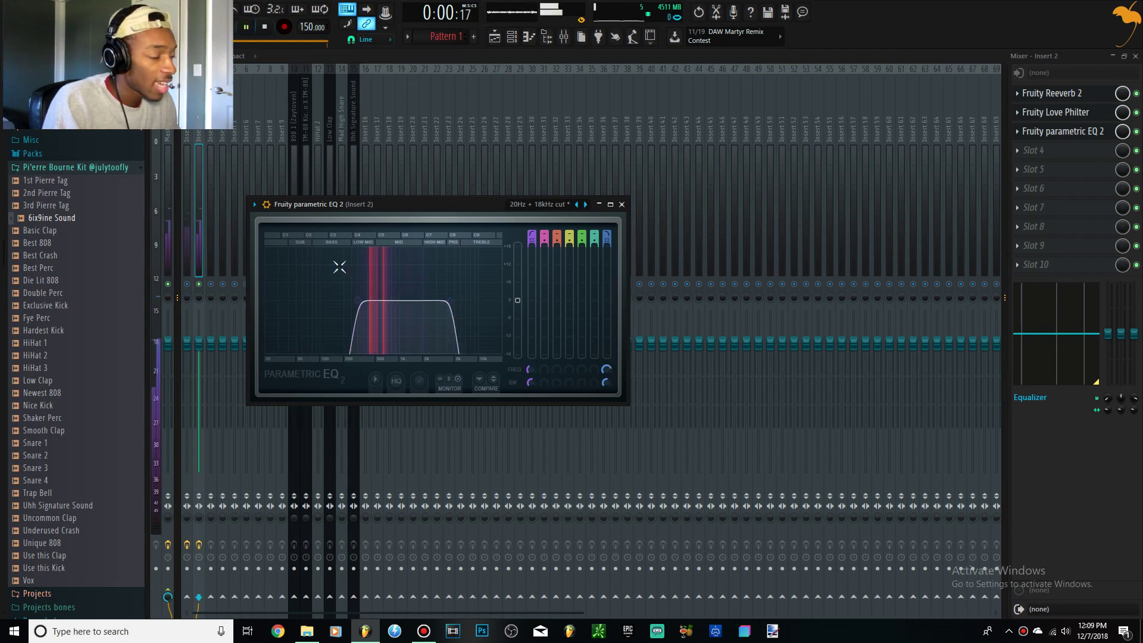
key("space")
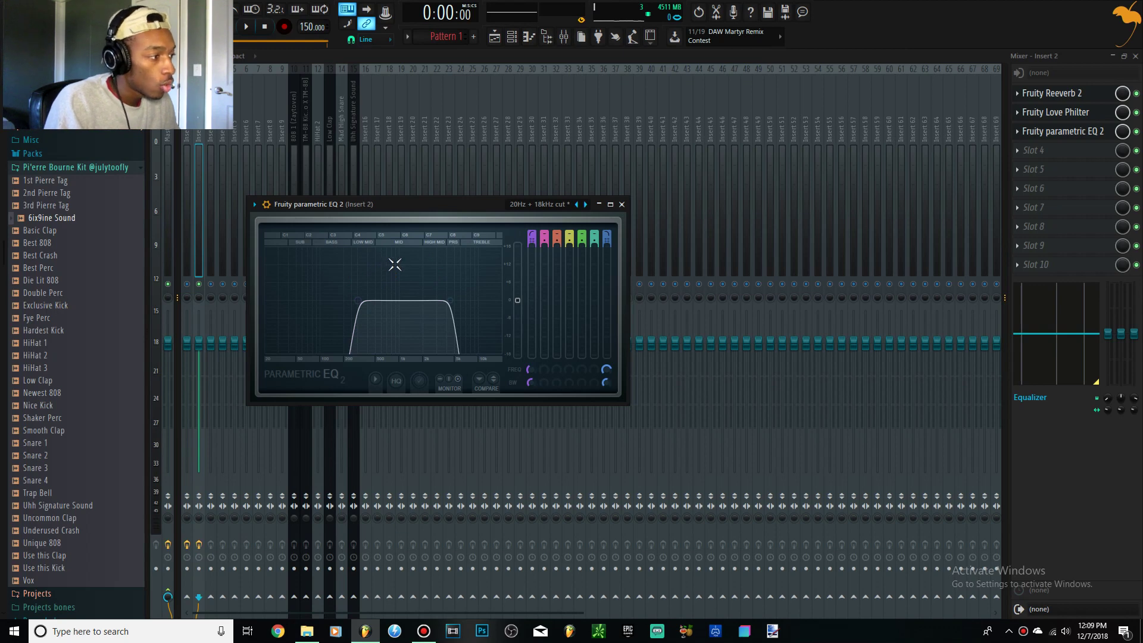
left_click_drag(359, 300, 290, 268)
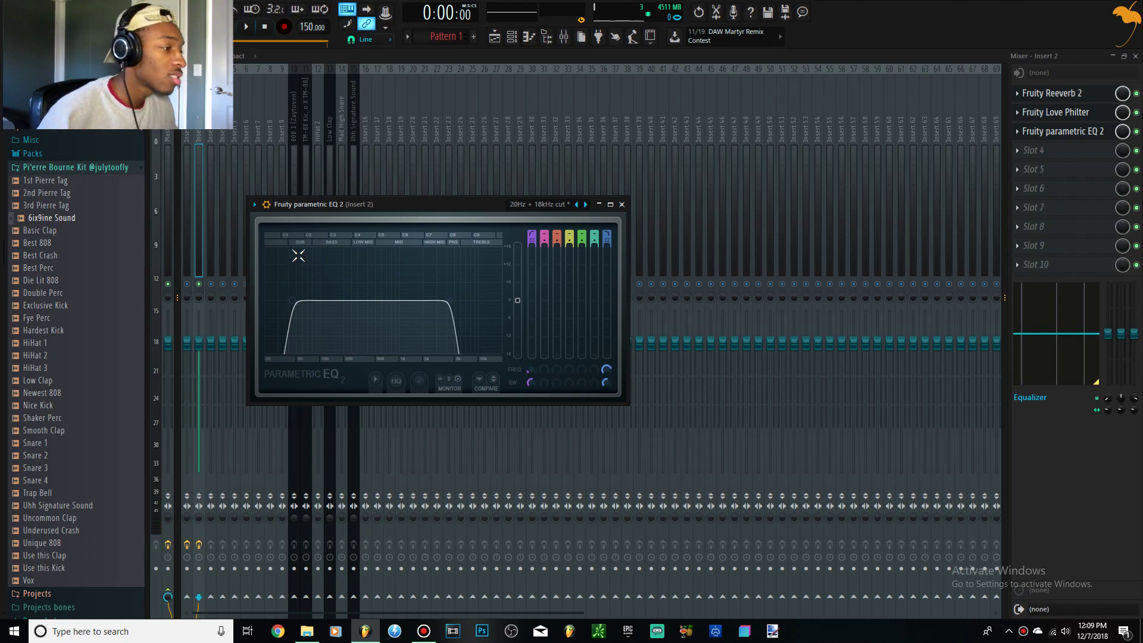
left_click_drag(295, 302, 343, 301)
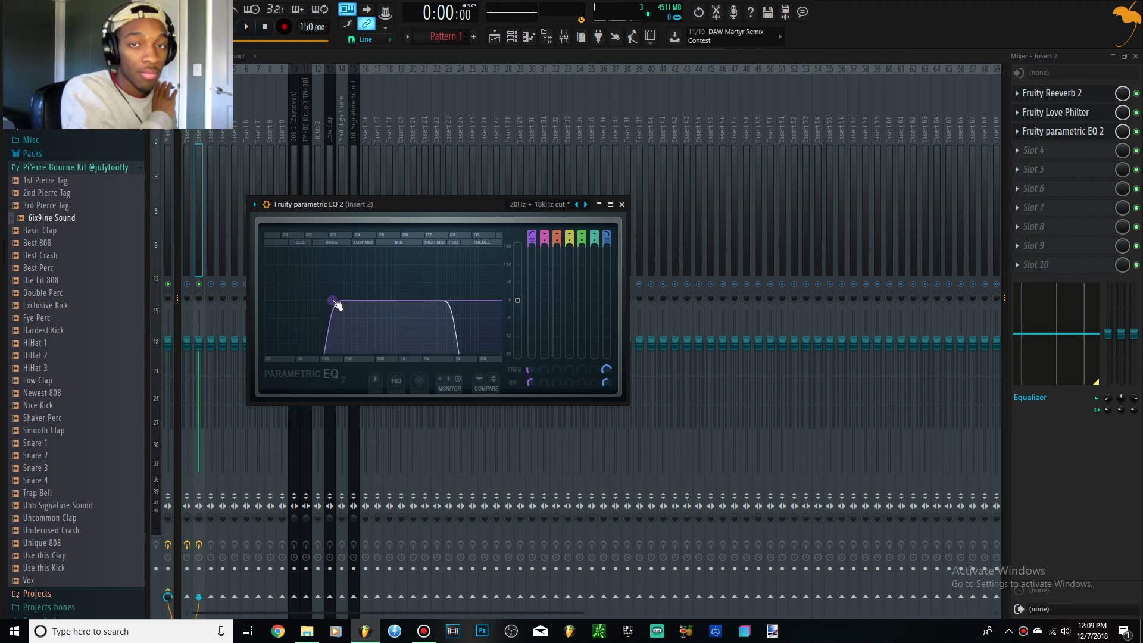
key("space")
left_click_drag(337, 303, 266, 301)
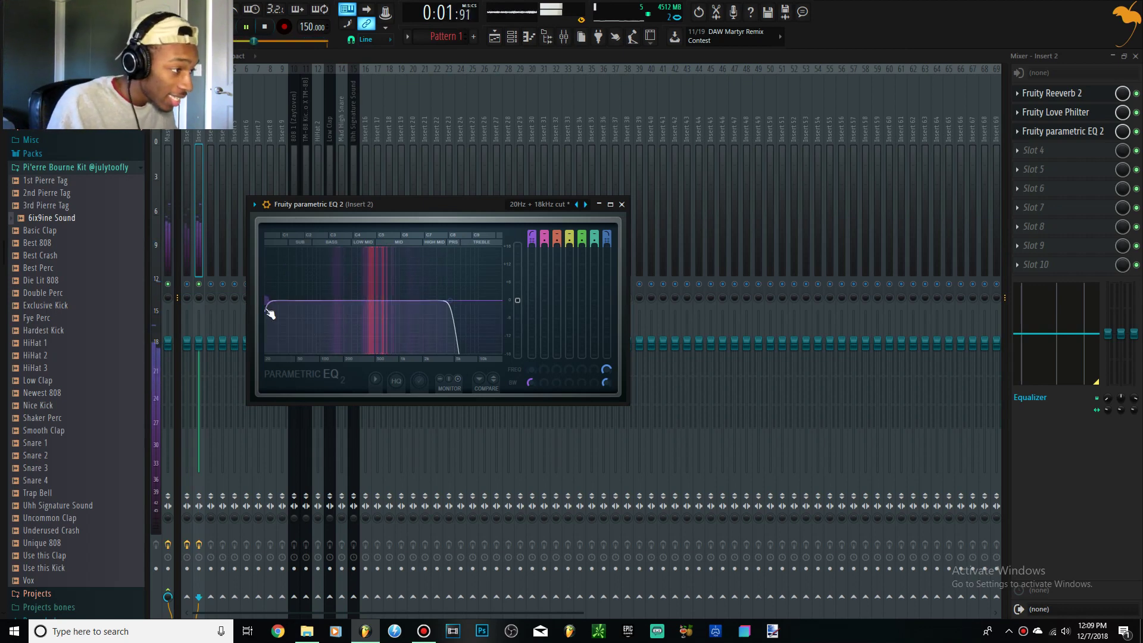
Step: Move Insert 2's low cut into the low mids, compare with the high cut fully open, and bring the high cut down to the mids
left_click_drag(268, 301, 350, 300)
left_click_drag(449, 300, 501, 300)
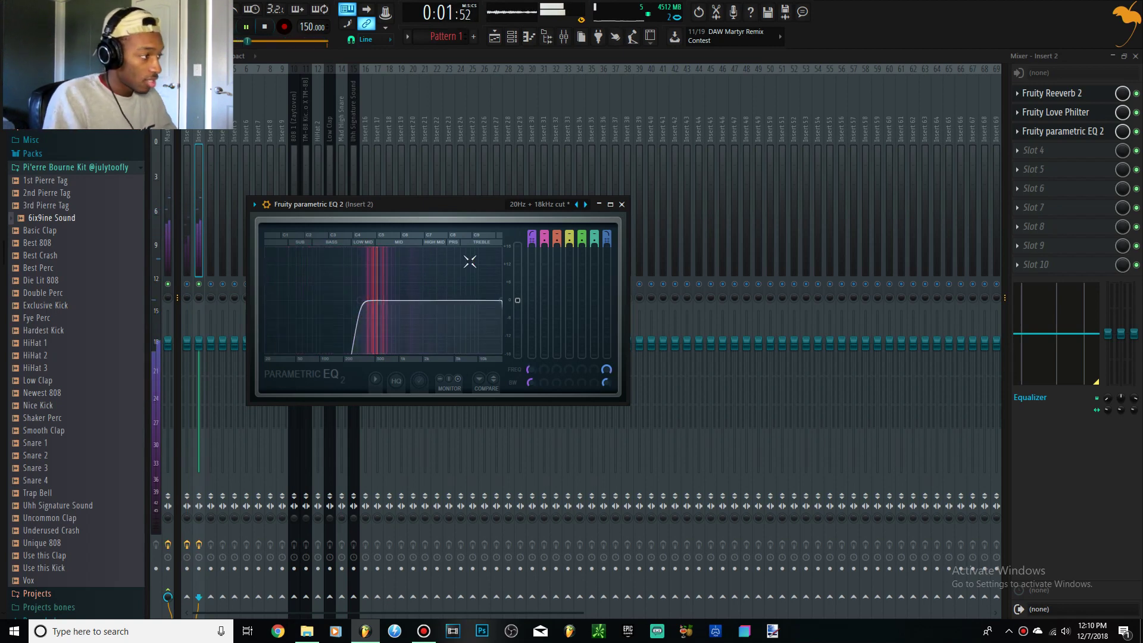
left_click_drag(501, 300, 396, 301)
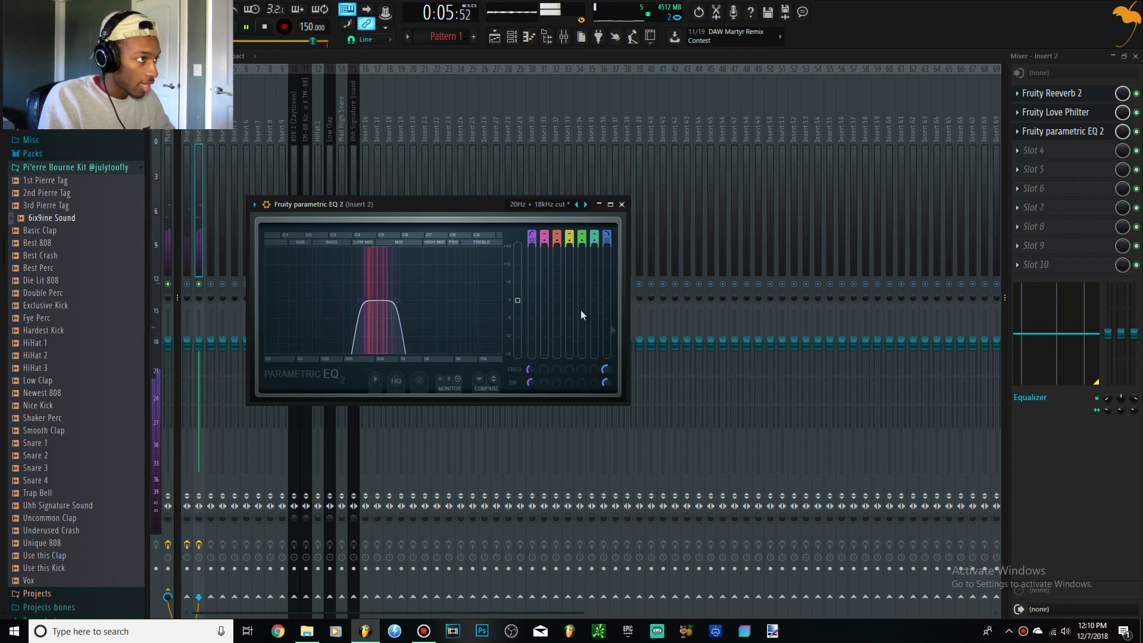
left_click(265, 28)
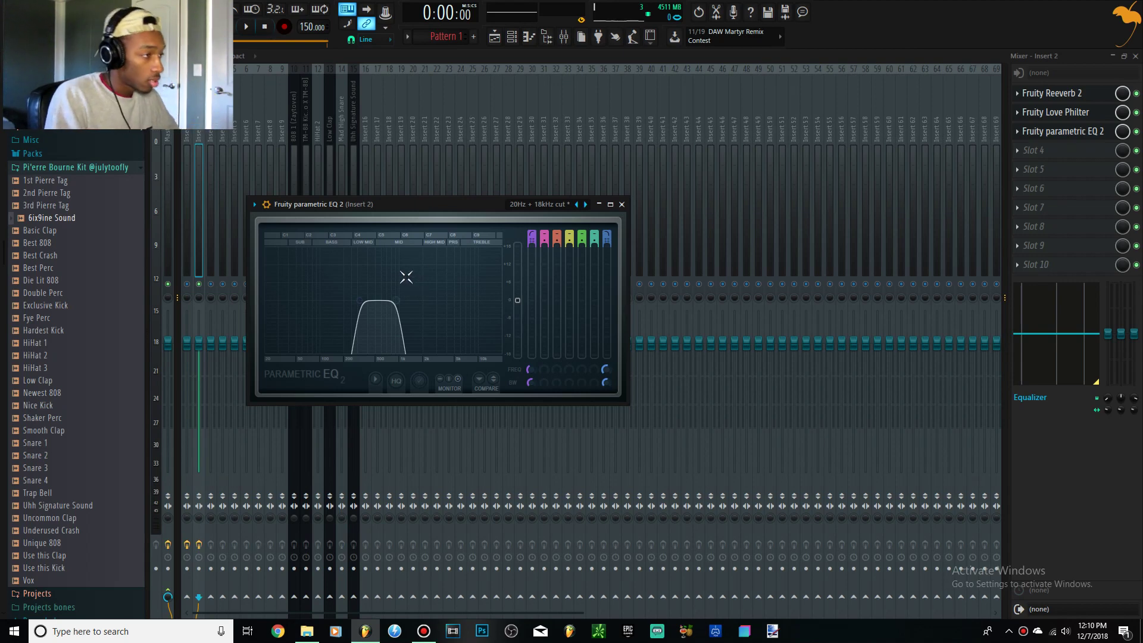
Step: Enable Insert 1 alongside Insert 2, close the EQ window, and listen to both filtered samples together
left_click(186, 284)
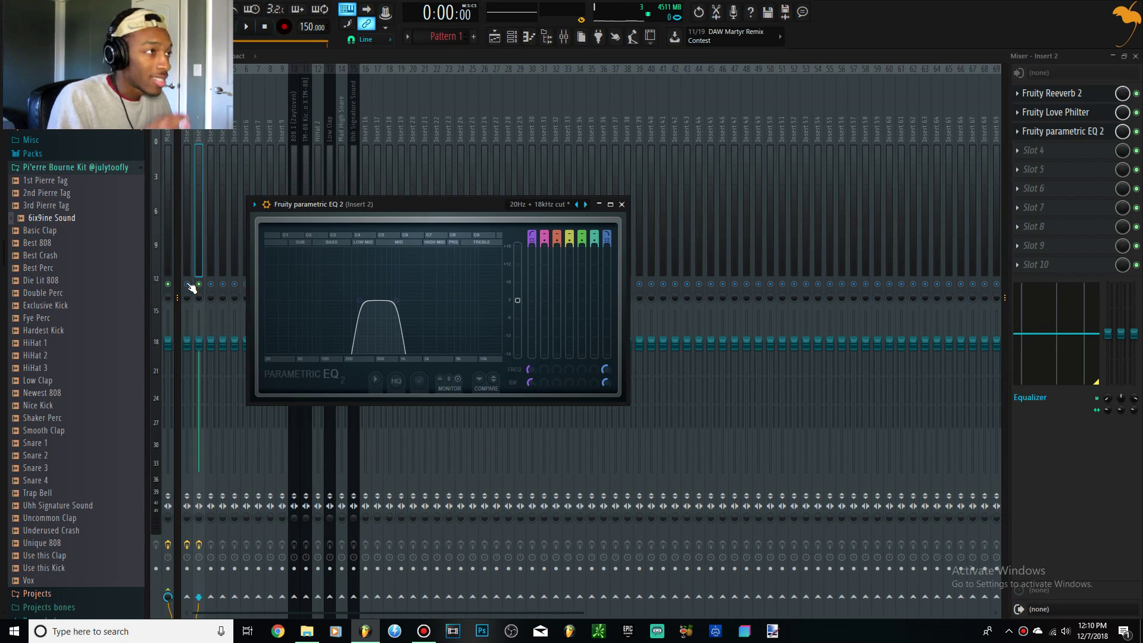
key("Escape")
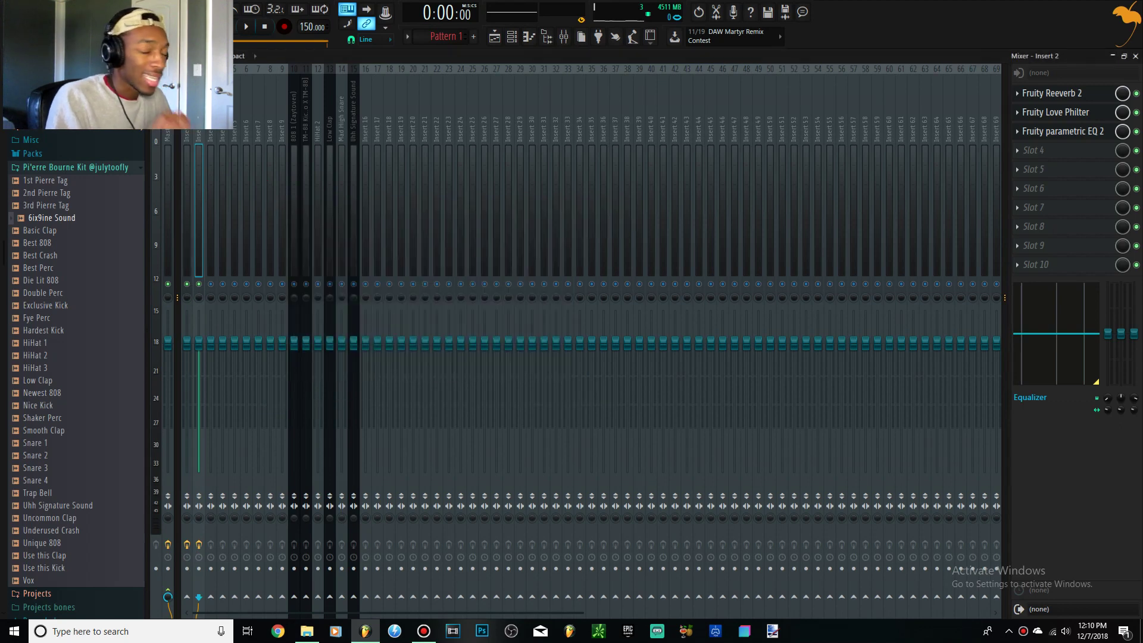
left_click(246, 28)
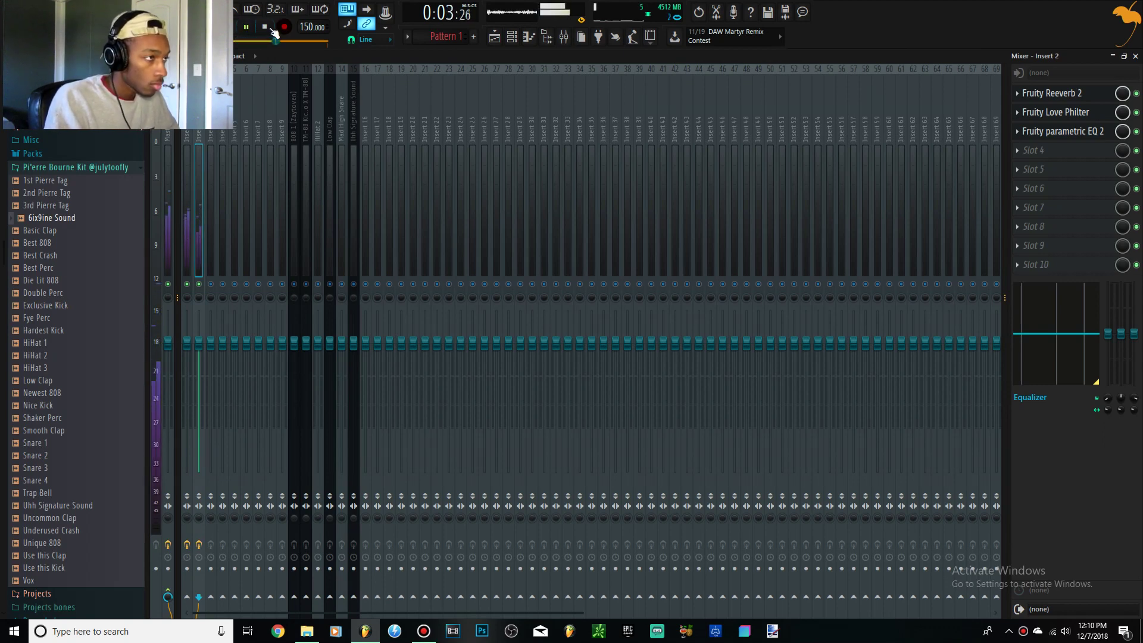
left_click(271, 28)
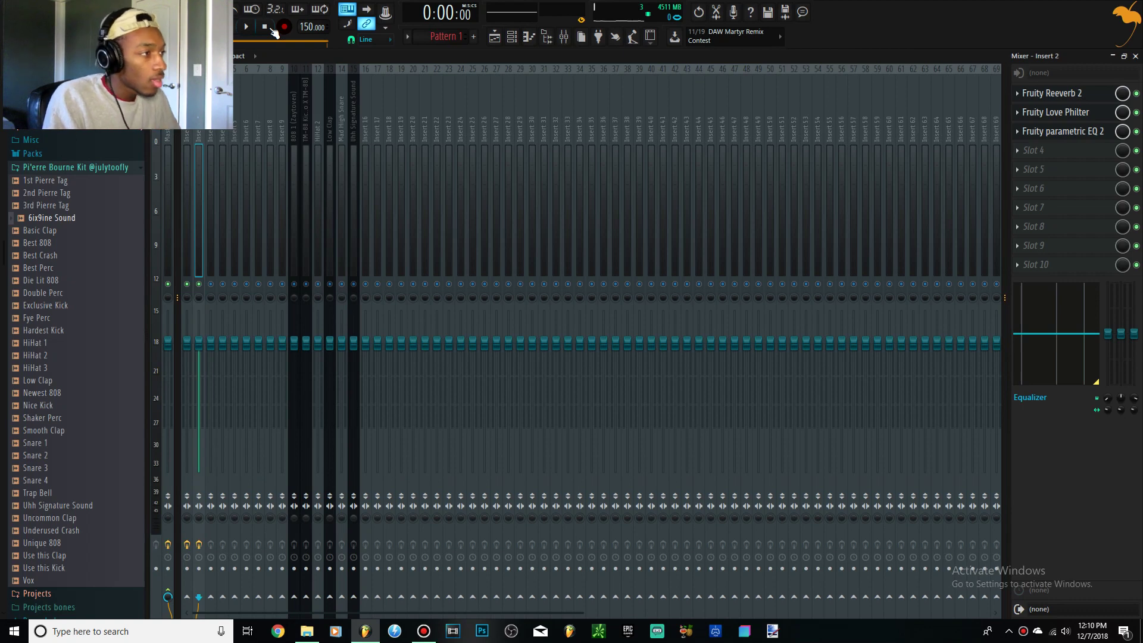
Step: Select the 808 1 (Zaytoven) mixer track, unmute the Pattern 1 drums on playlist Track 3, and play the beat while watching the mixer
left_click(295, 245)
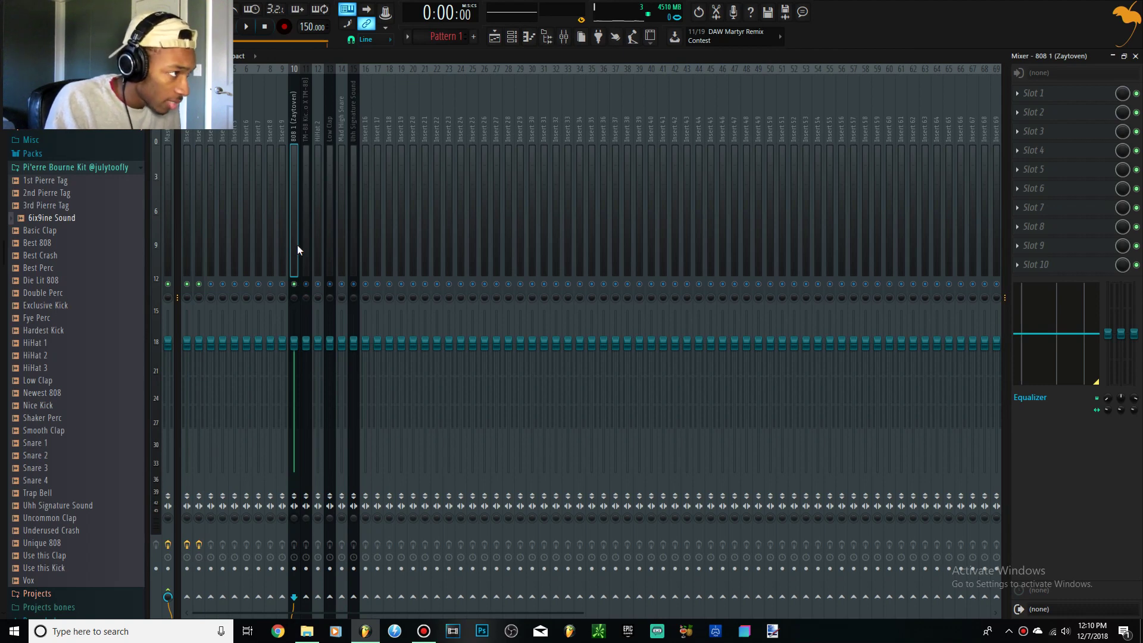
left_click(508, 39)
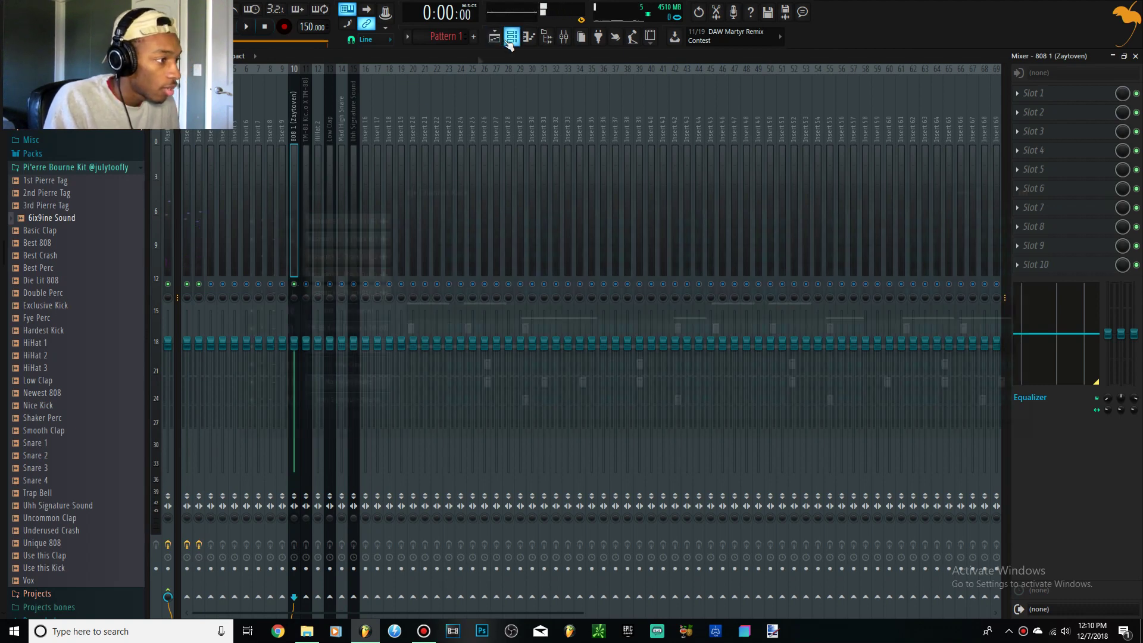
left_click(494, 37)
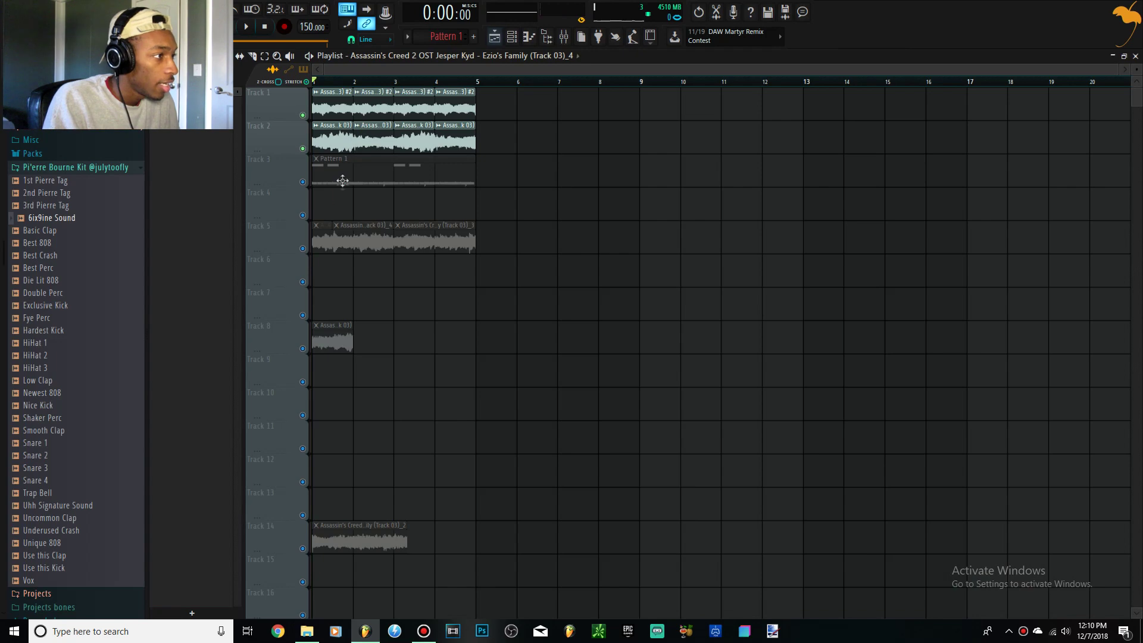
left_click(301, 182)
key("space")
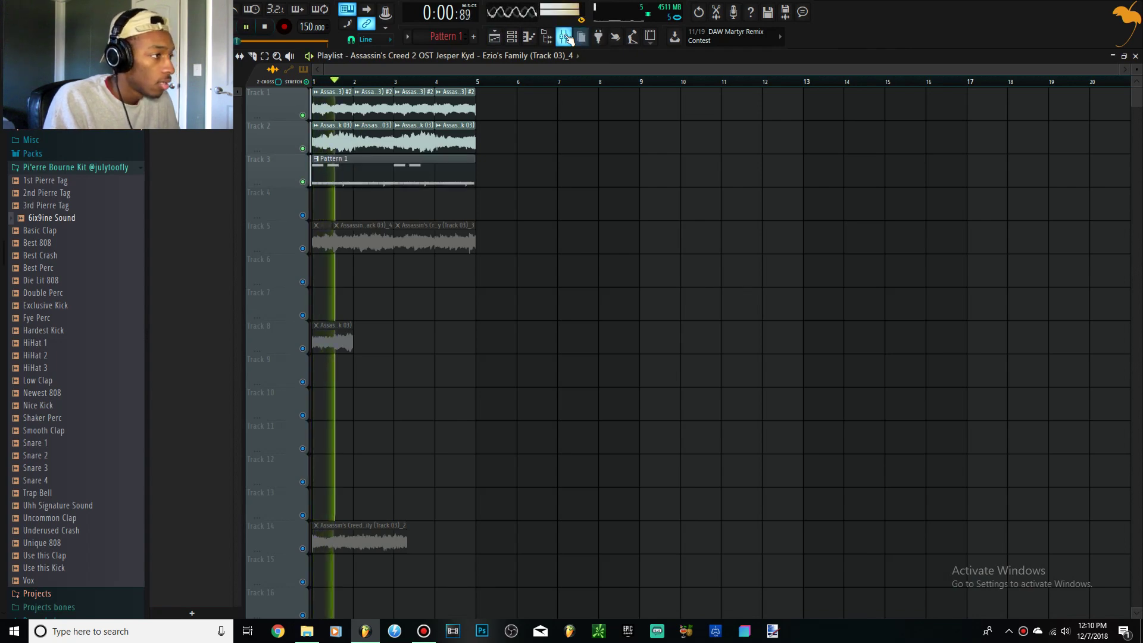
key("F9")
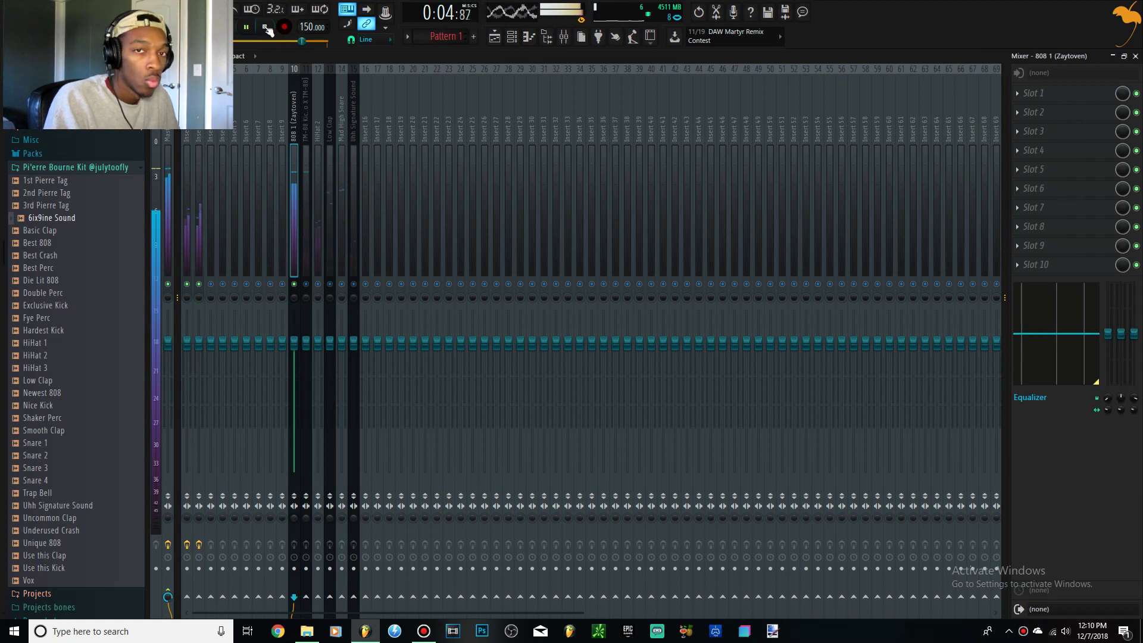
left_click(266, 28)
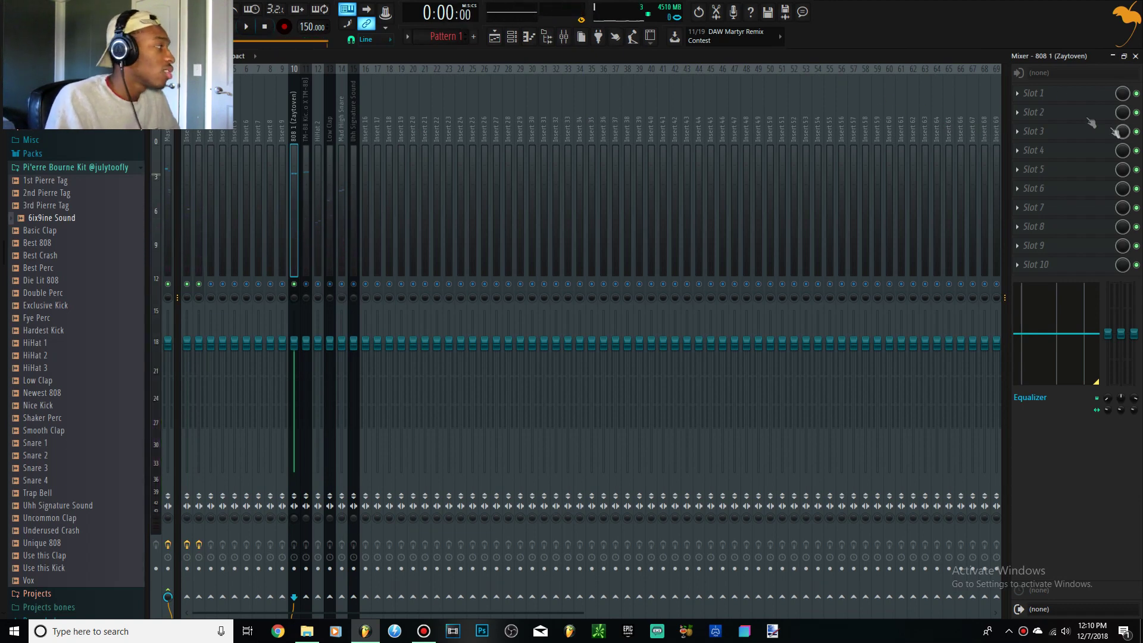
Step: Load Fruity WaveShaper in Slot 1 of the 808 1 (Zaytoven) track and bend its curve upward to a tension of 10.87%
left_click(1061, 95)
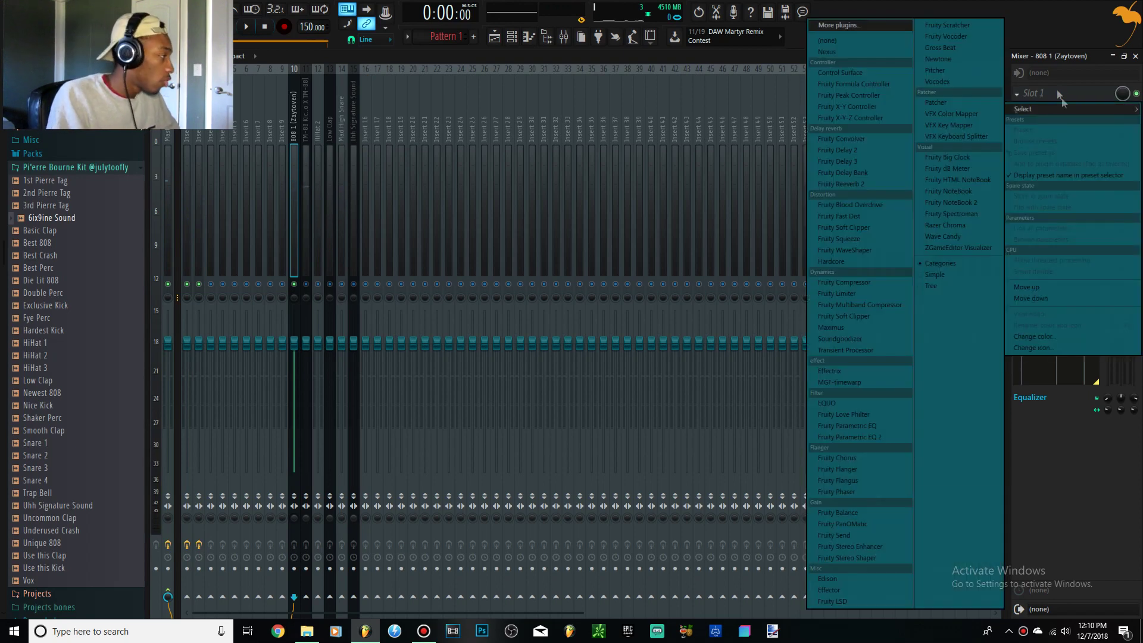
left_click(862, 247)
left_click_drag(329, 317, 330, 279)
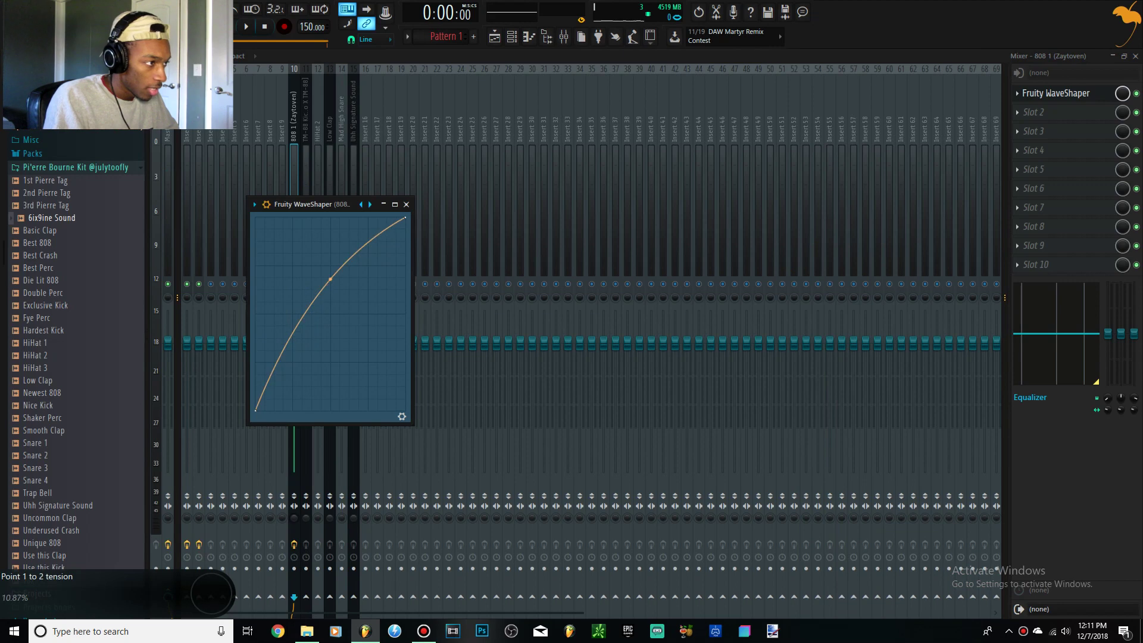
Step: Play the beat while nudging the 808's WaveShaper curve down and back up to compare the distortion
key("space")
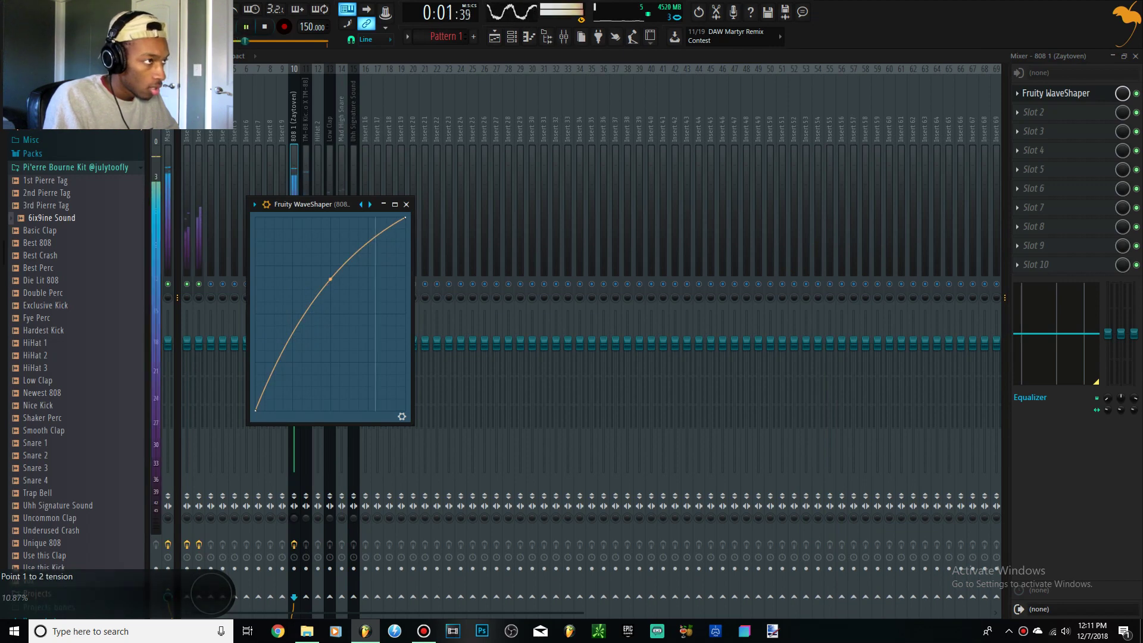
key("space")
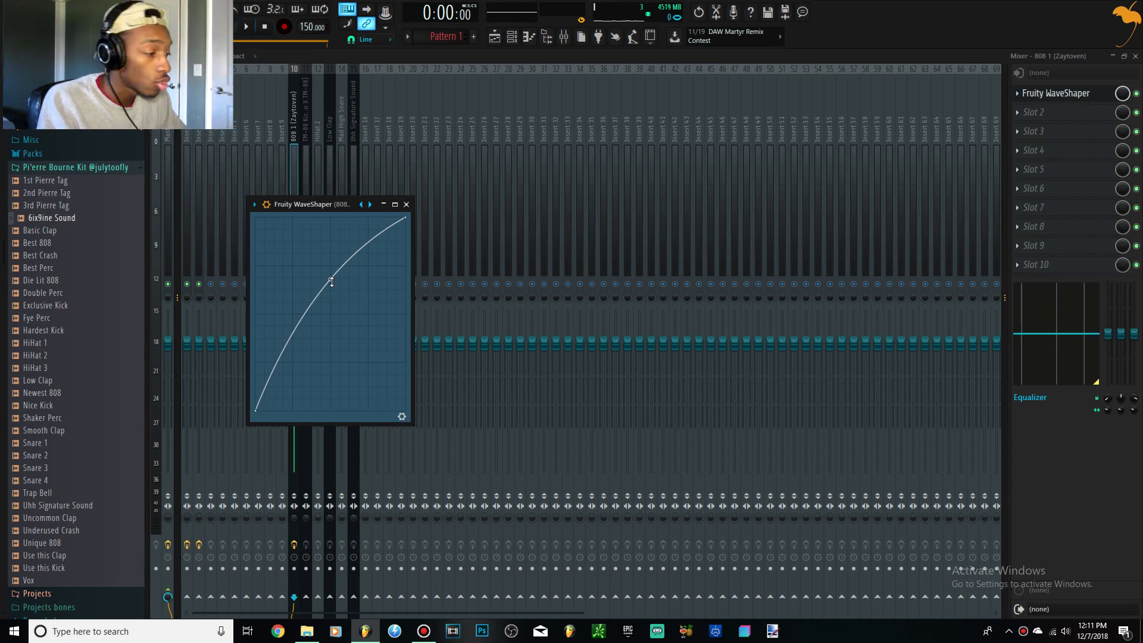
mouse_move(332, 281)
left_mouse_down()
mouse_move(328, 217)
mouse_move(332, 357)
mouse_move(330, 272)
mouse_move(331, 287)
left_mouse_up()
key("space")
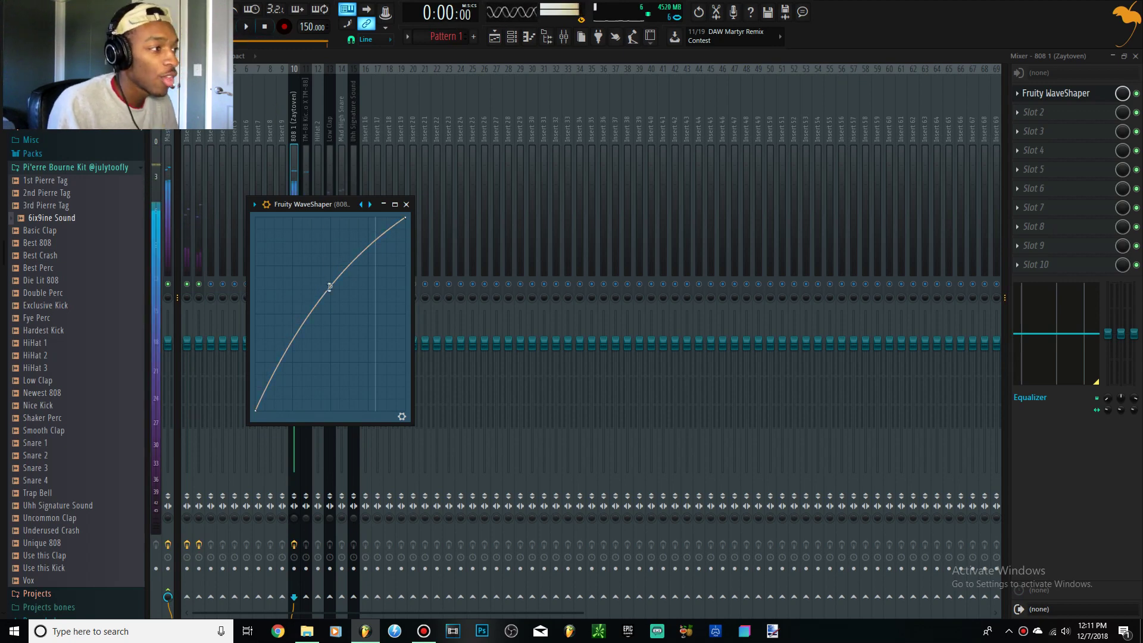
mouse_move(330, 286)
left_mouse_down()
mouse_move(330, 254)
mouse_move(330, 274)
left_mouse_up()
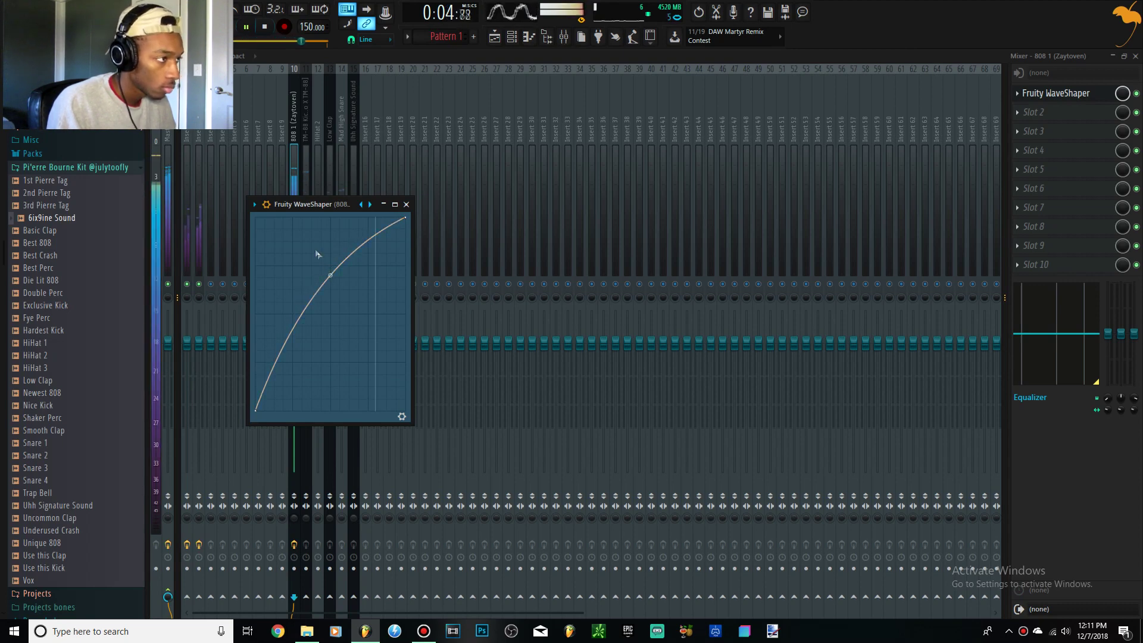
Step: Load Fruity Parametric EQ 2 in Slot 1 of the TM-88 Kicks track and apply its 20Hz + 18kHz cut preset
left_click(305, 178)
key("space")
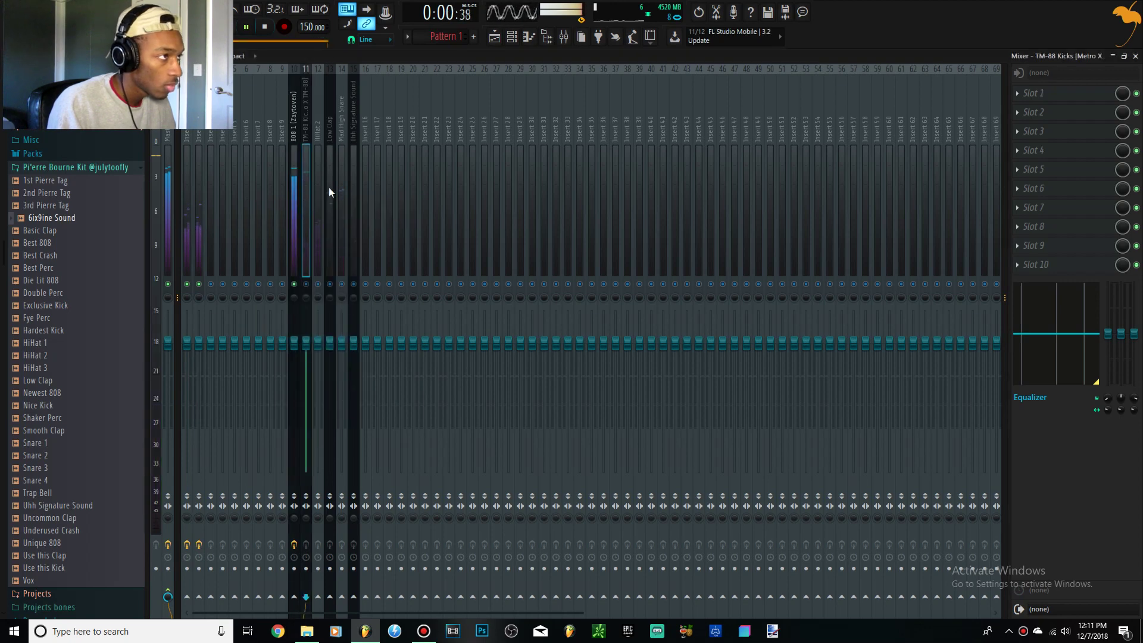
left_click(1040, 94)
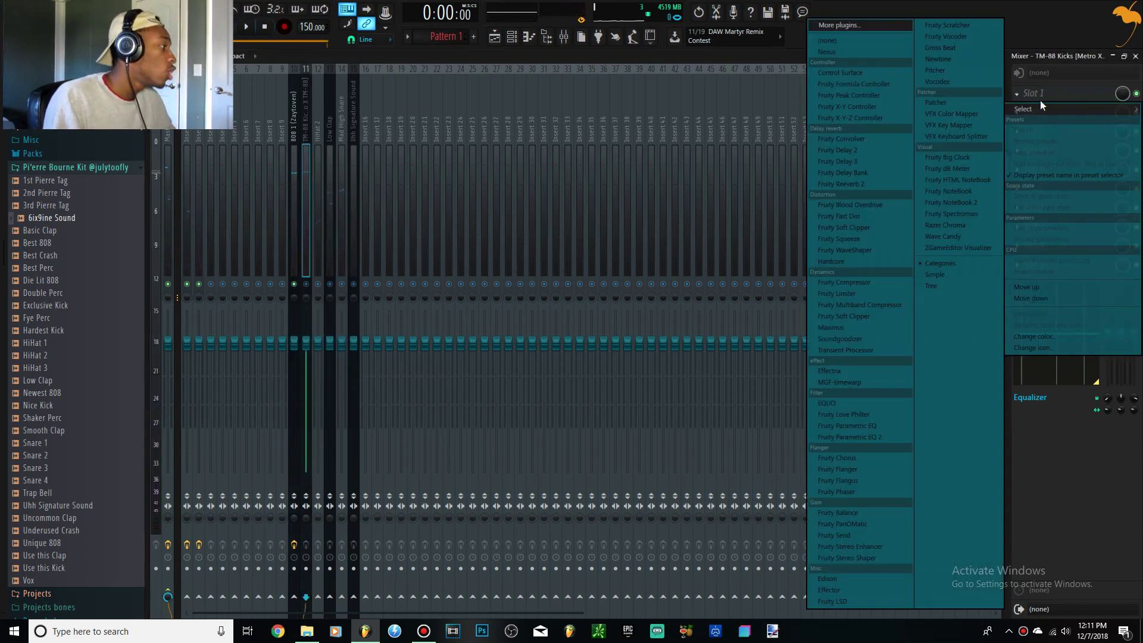
left_click(870, 435)
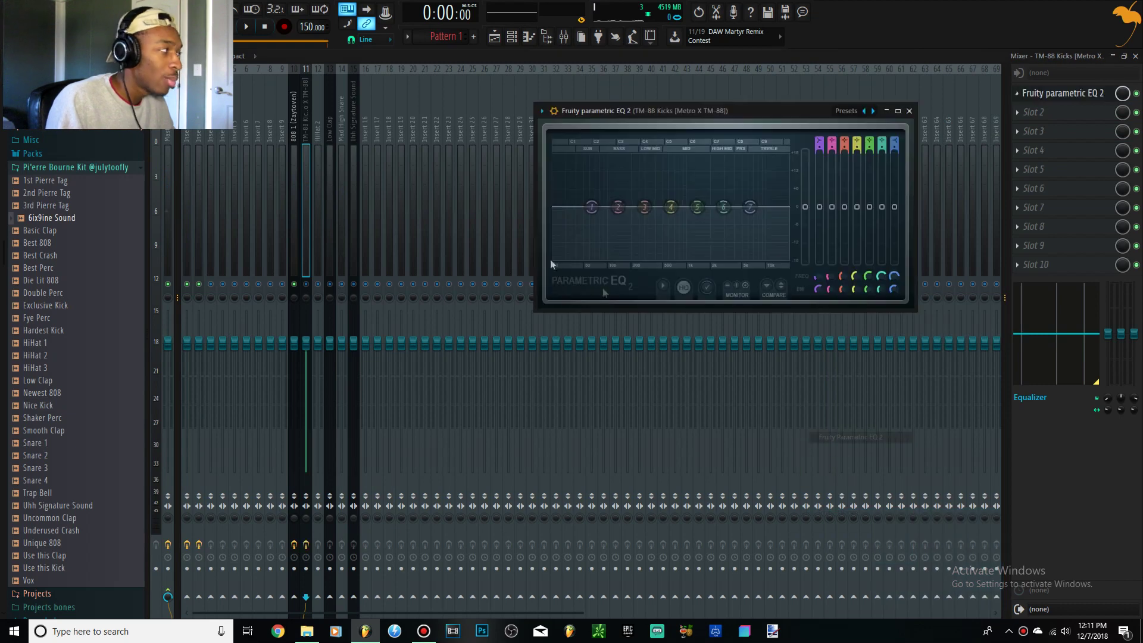
key("space")
key("space")
left_click(872, 110)
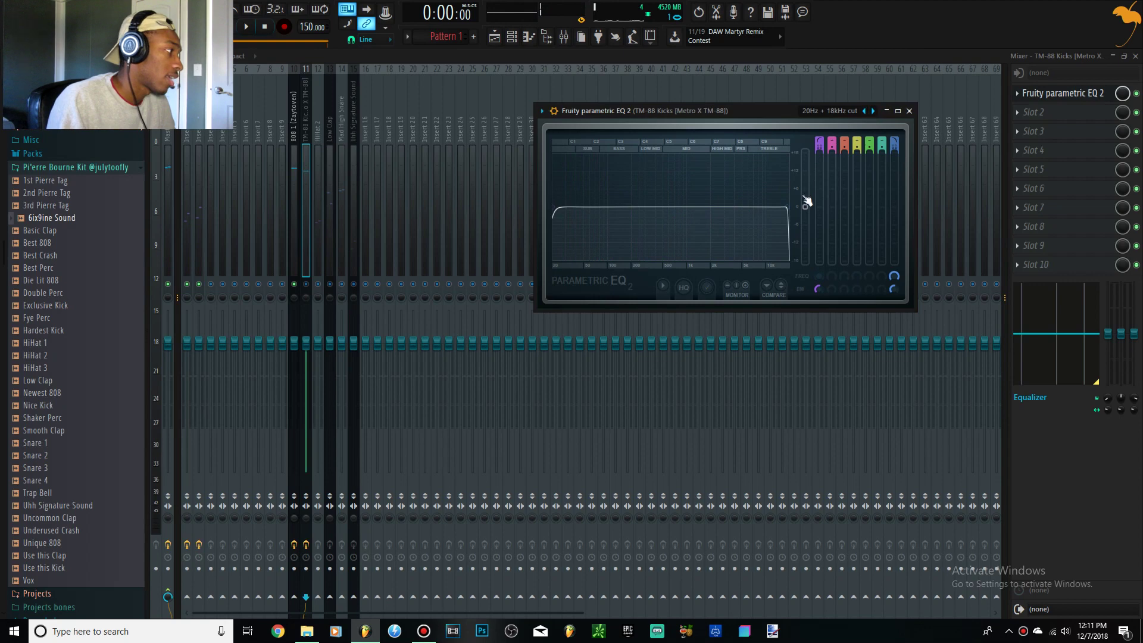
Step: Try narrower filtering on the kicks, raising the low cut through the sub range and lowering the high cut to the low mids
left_click_drag(785, 210, 699, 207)
key("space")
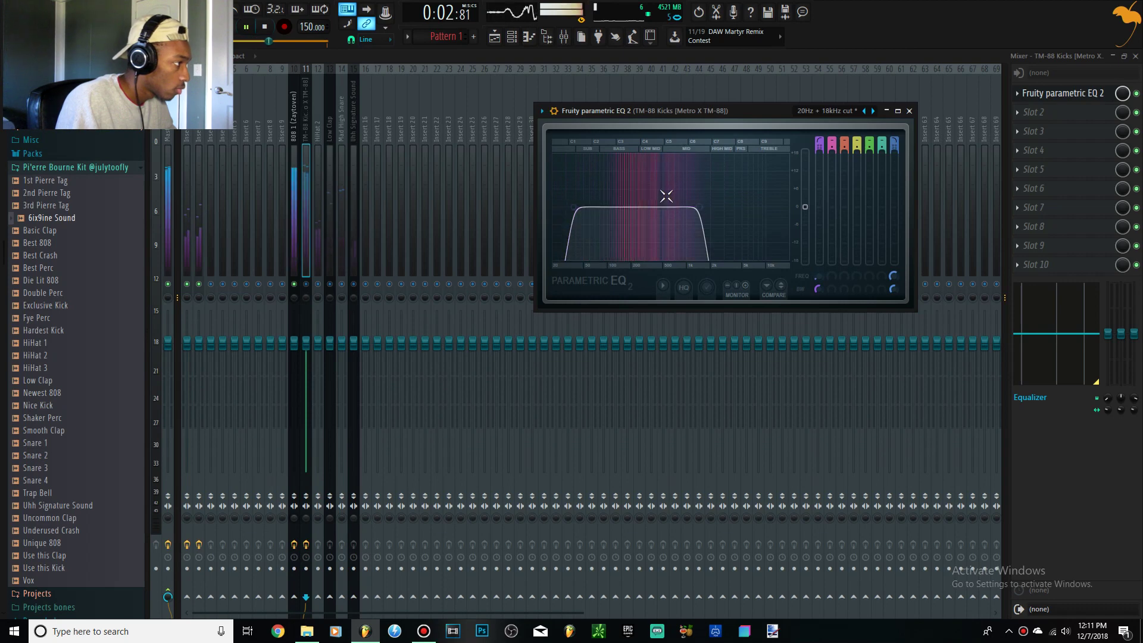
left_click_drag(554, 206, 569, 207)
left_click_drag(699, 206, 652, 207)
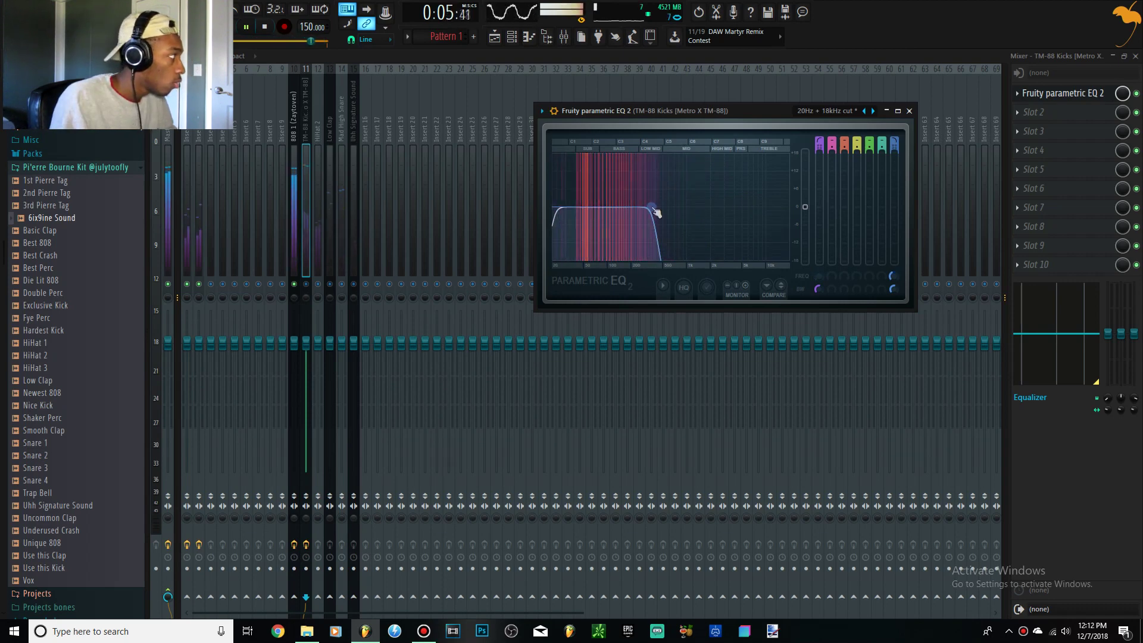
key("space")
Step: Load Fruity Parametric EQ 2 in Slot 2 of the 808 1 (Zaytoven) track with the 20Hz + 18kHz cut preset
left_click(293, 202)
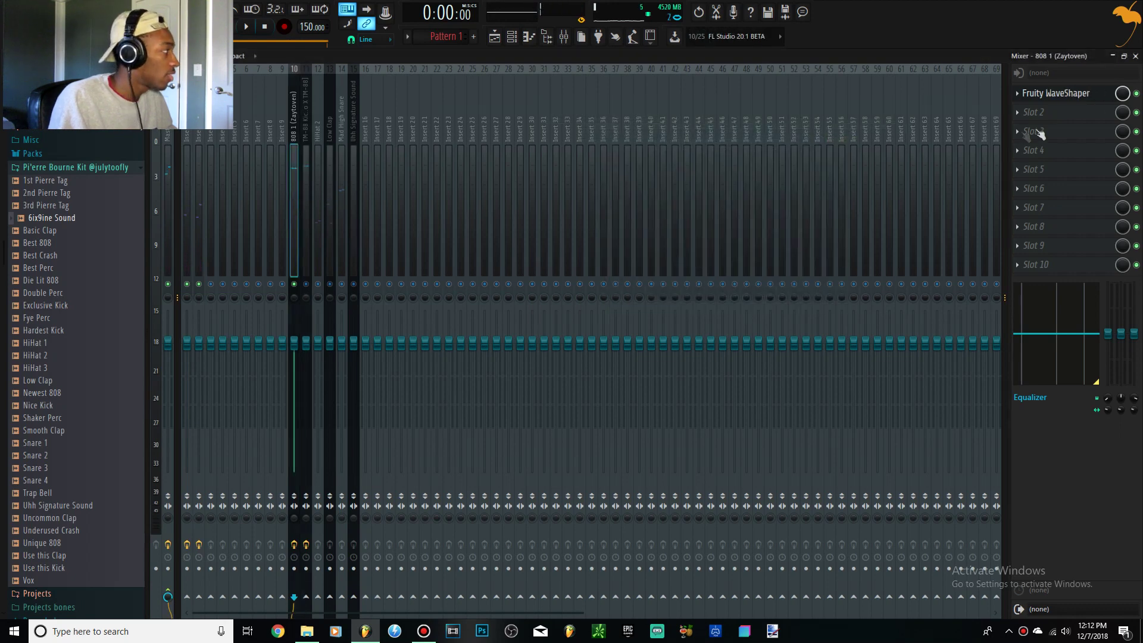
left_click(1045, 112)
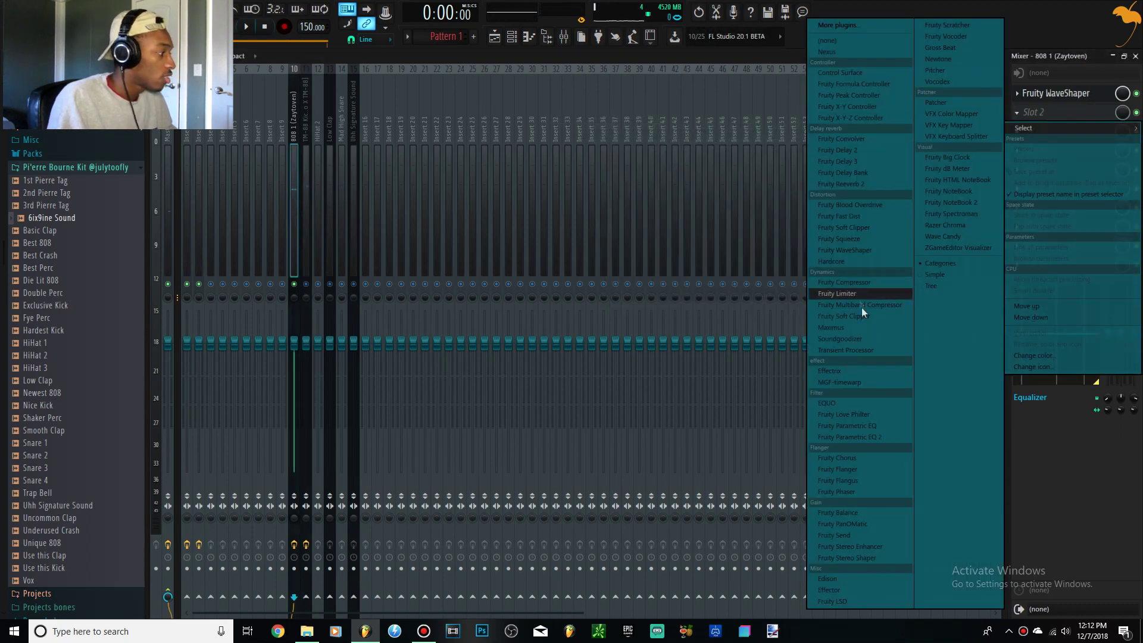
left_click(880, 439)
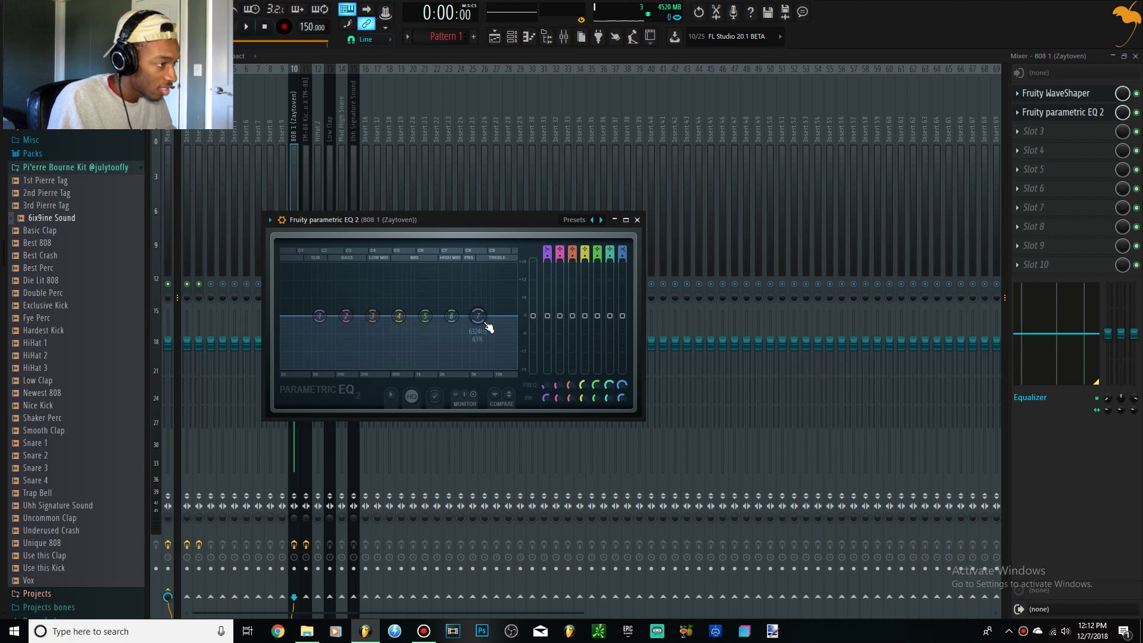
key("space")
left_click(602, 219)
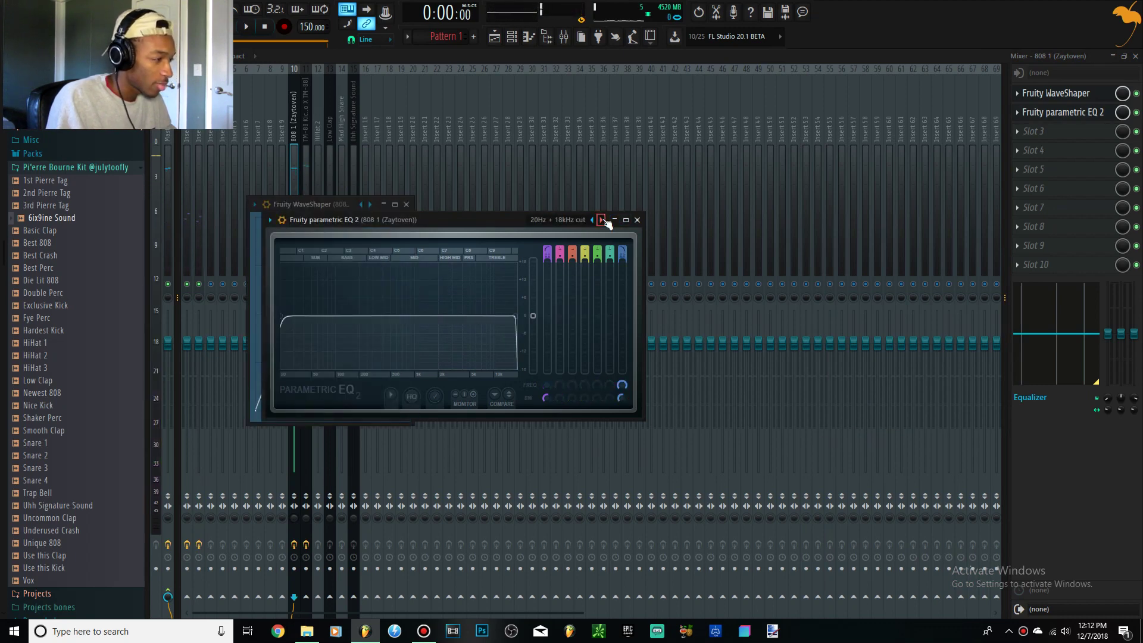
Step: Play the beat and bring the 808's high cut down, settling it at the lower edge of the treble range
key("space")
left_click_drag(517, 316, 459, 316)
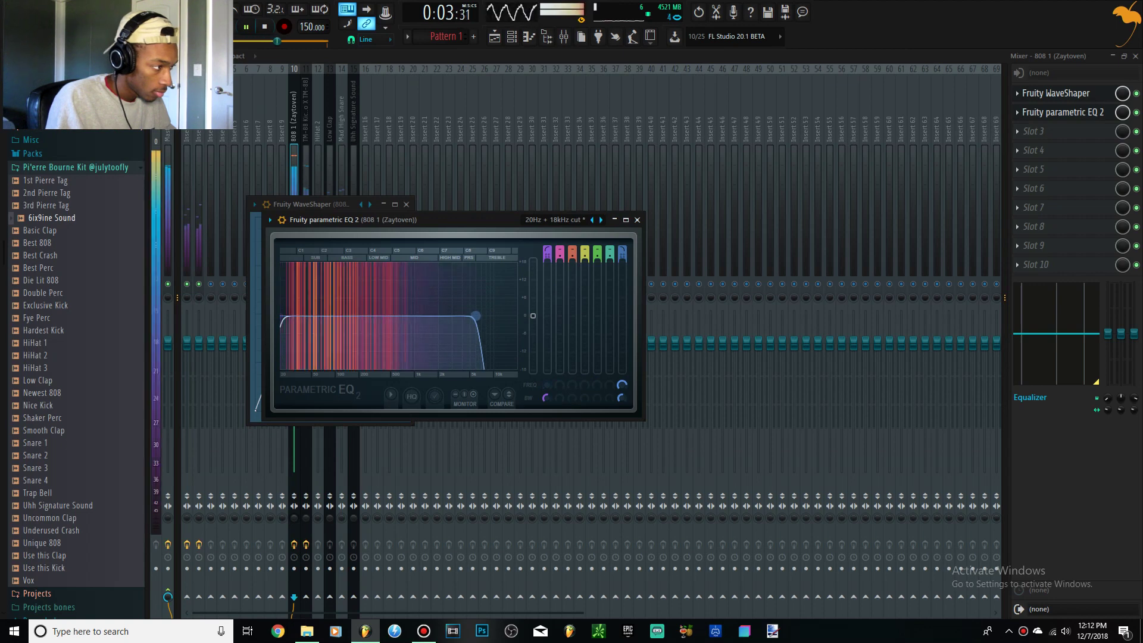
left_click_drag(460, 316, 482, 315)
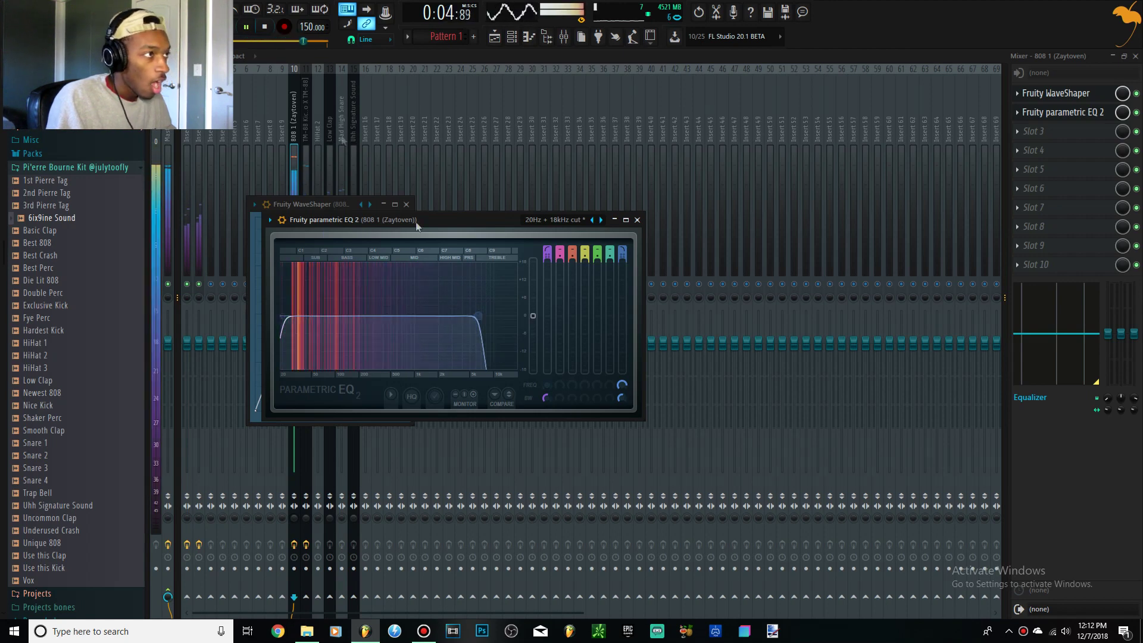
key("space")
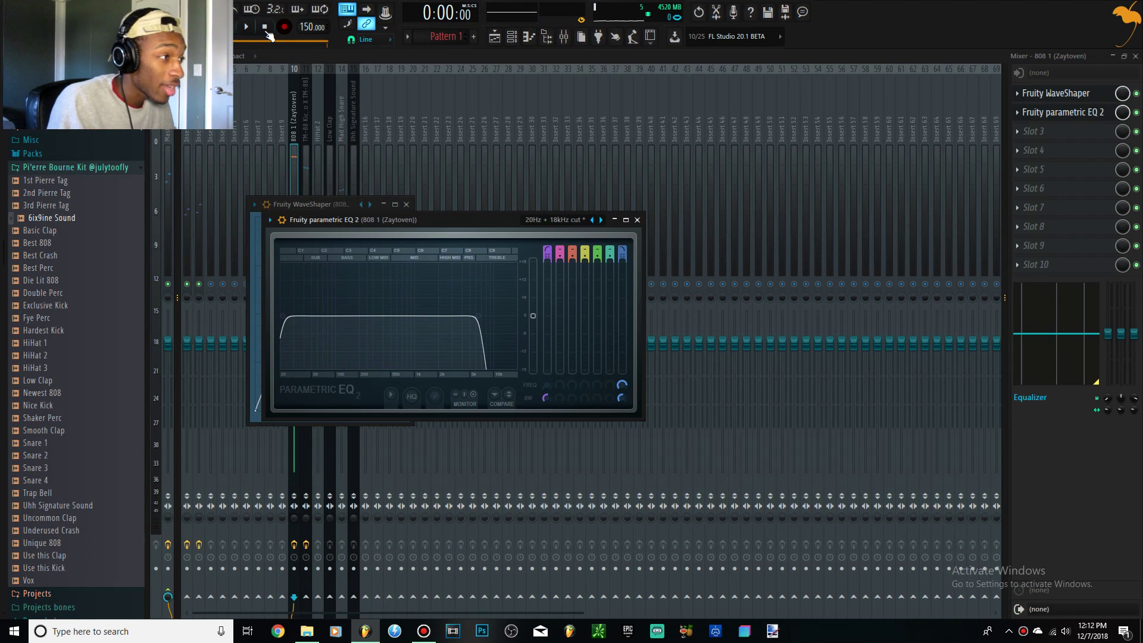
Step: Bring the 808's Fruity WaveShaper forward, flatten its curve to a gentler upward bend, and play the beat to check it
left_click(326, 207)
key("space")
mouse_move(329, 279)
left_mouse_down()
mouse_move(331, 301)
mouse_move(329, 288)
left_mouse_up()
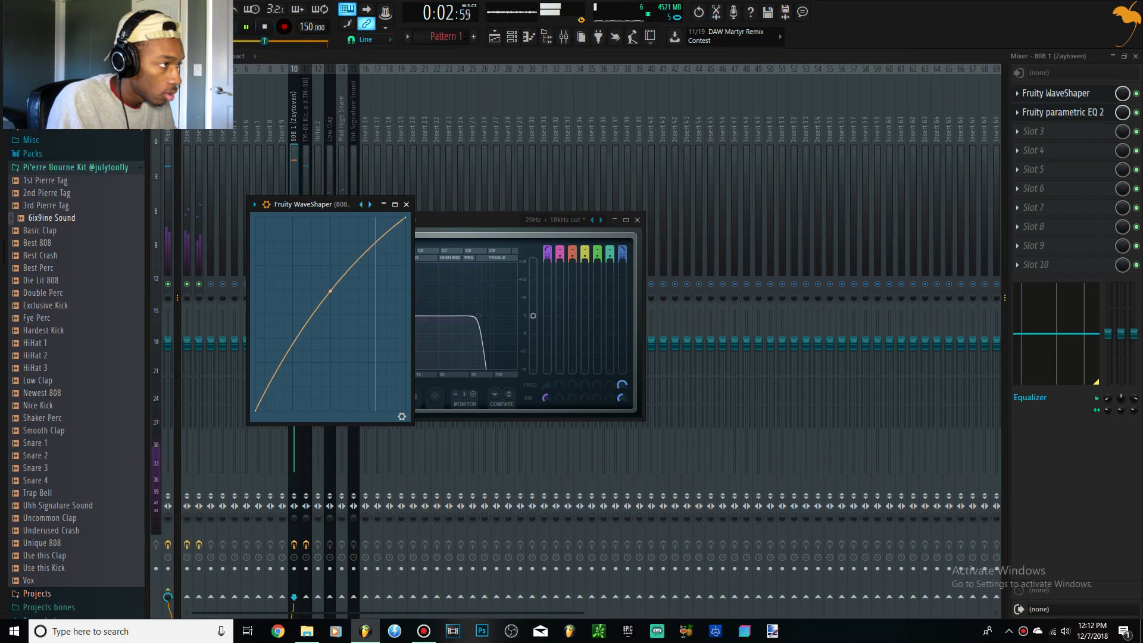
key("space")
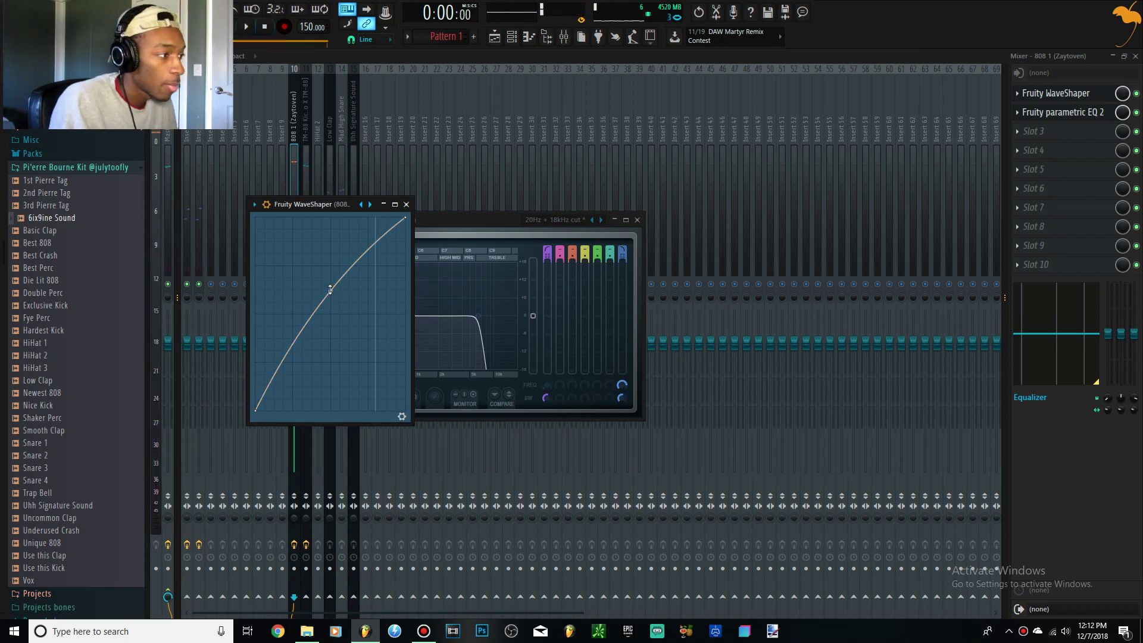
left_click_drag(331, 286, 328, 297)
key("space")
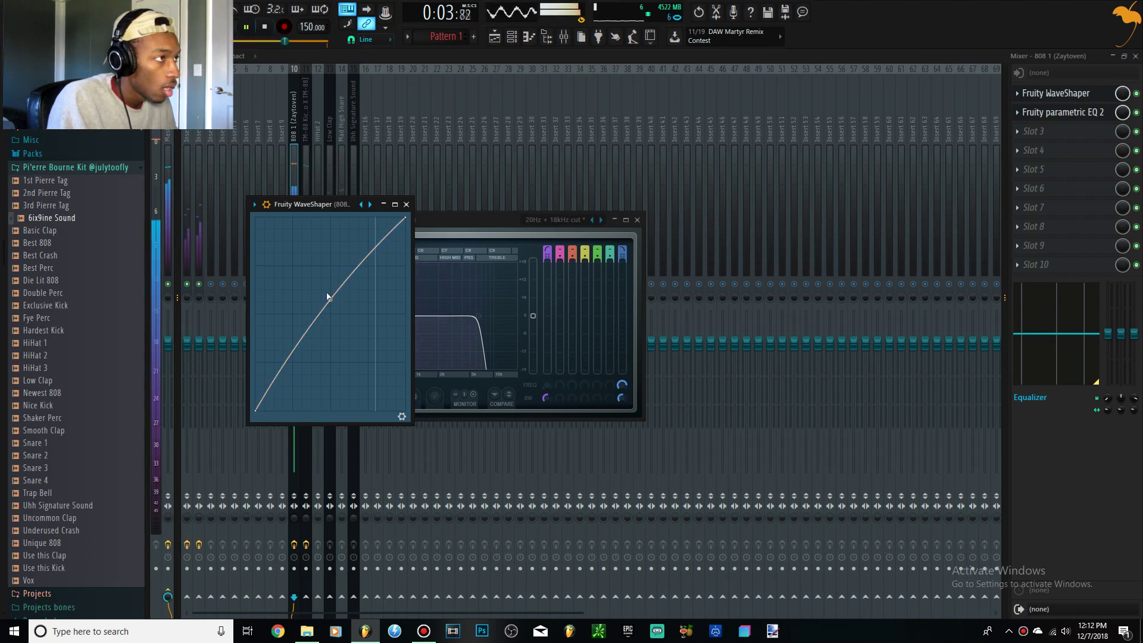
key("space")
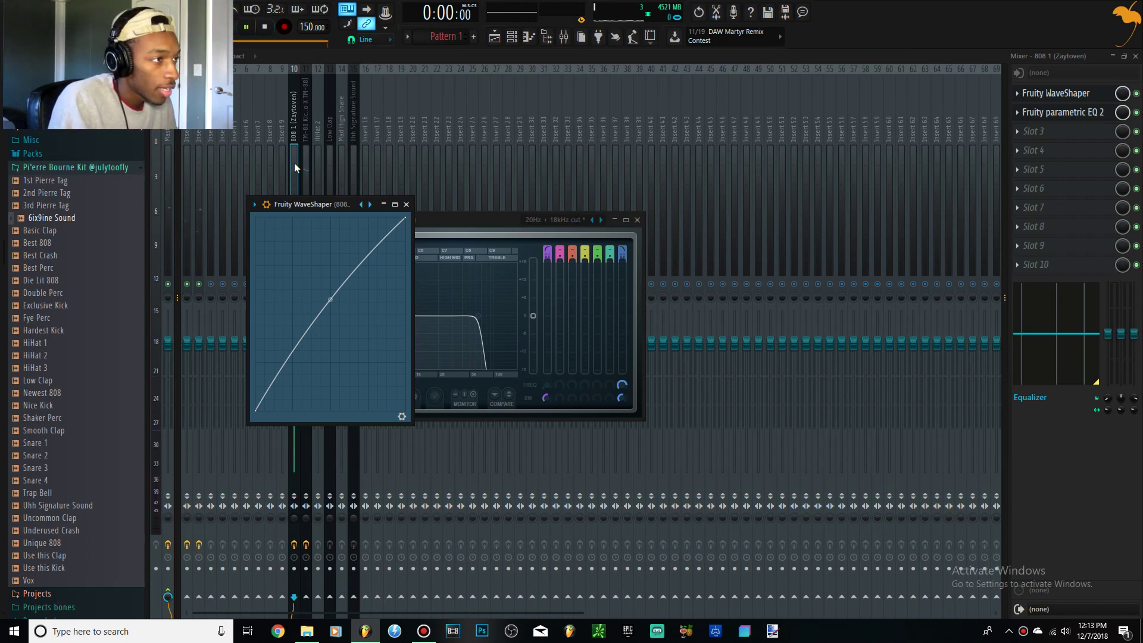
key("space")
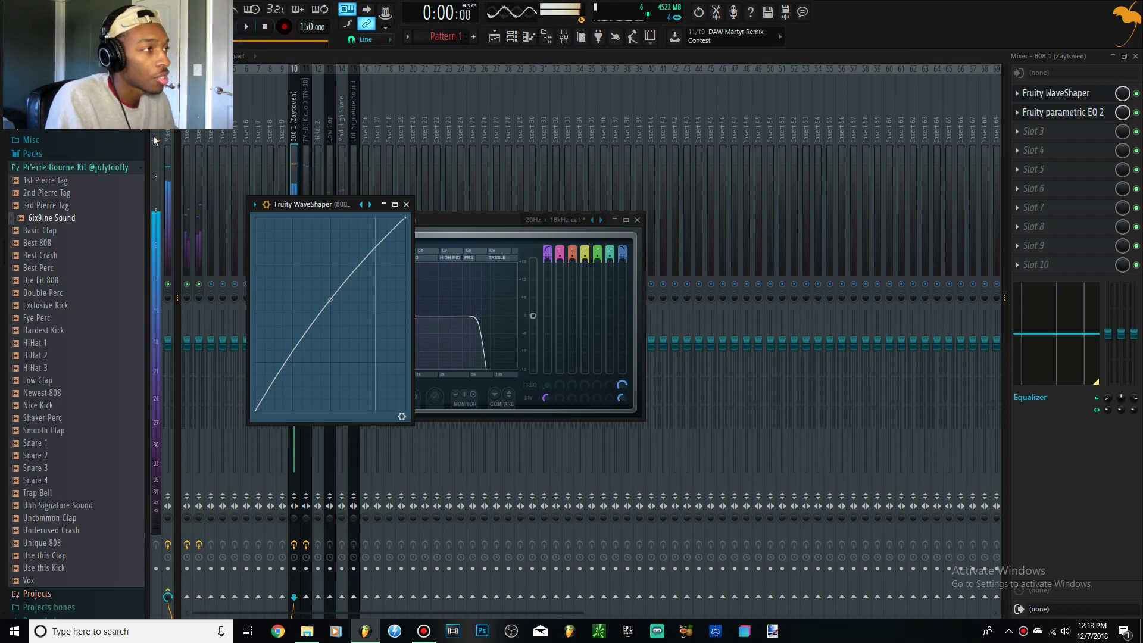
Step: Load Fruity Soft Clipper in Slot 3 of the 808 track and move its window clear of the mixer meters
left_click(1076, 130)
left_click(854, 318)
key("space")
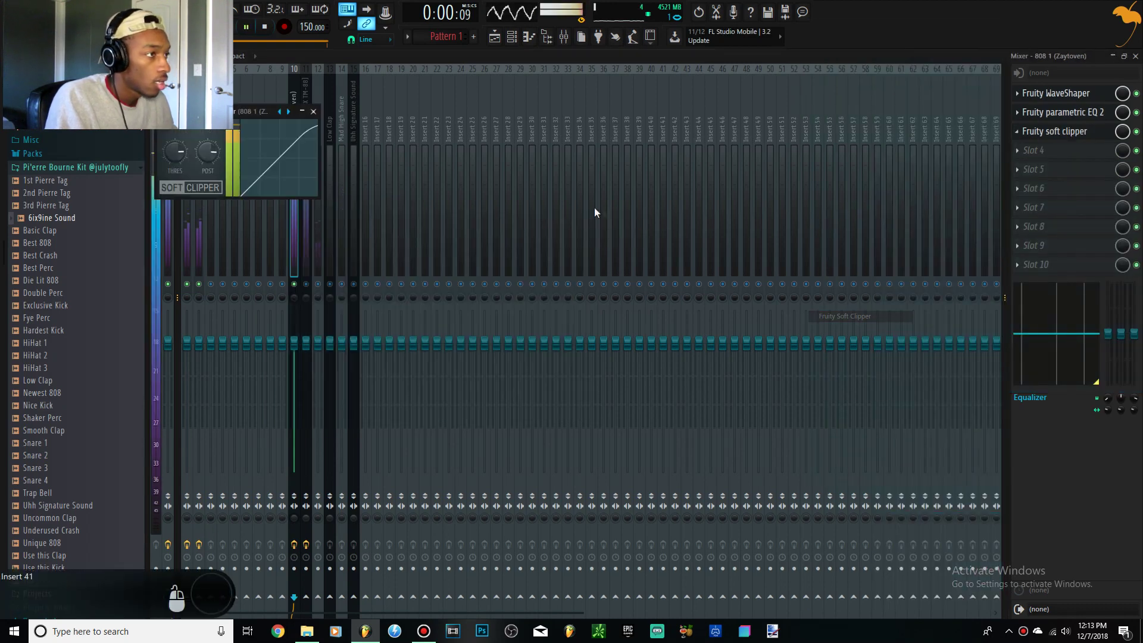
left_click_drag(248, 112, 656, 109)
left_click(264, 27)
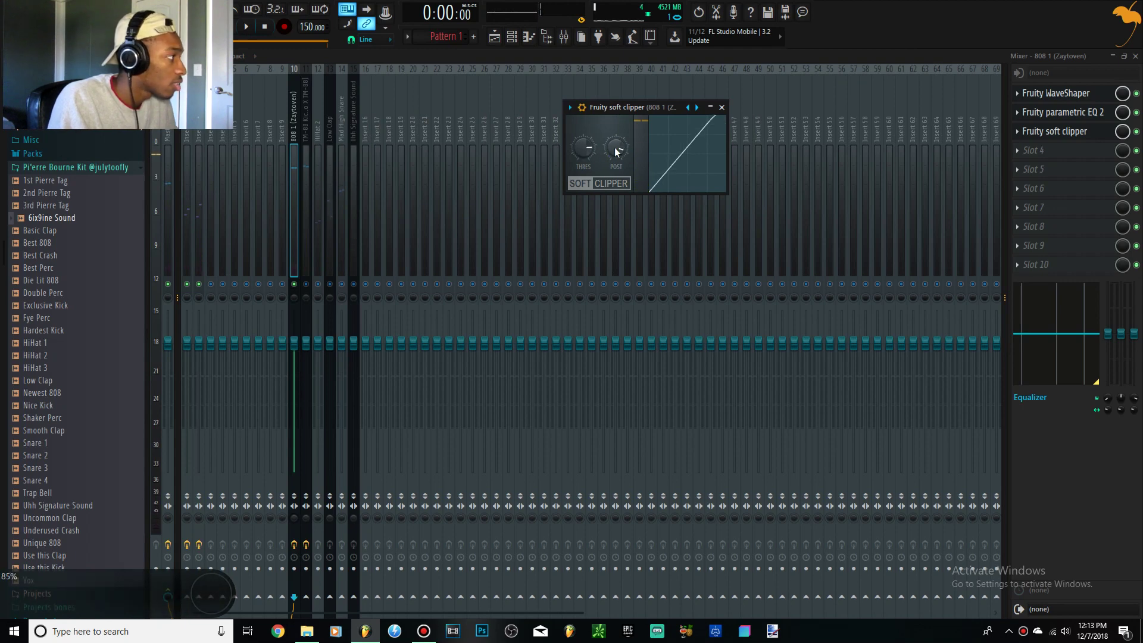
Step: Adjust the soft clipper's Post level on the 808 while the beat plays
key("space")
left_click_drag(616, 147, 616, 132)
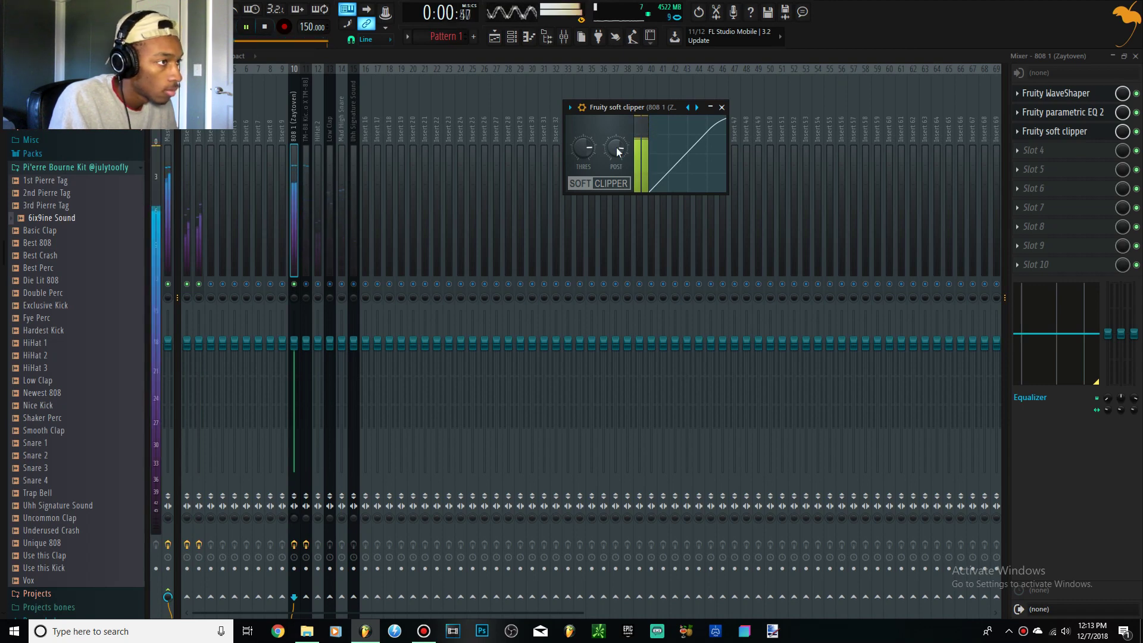
left_click(265, 29)
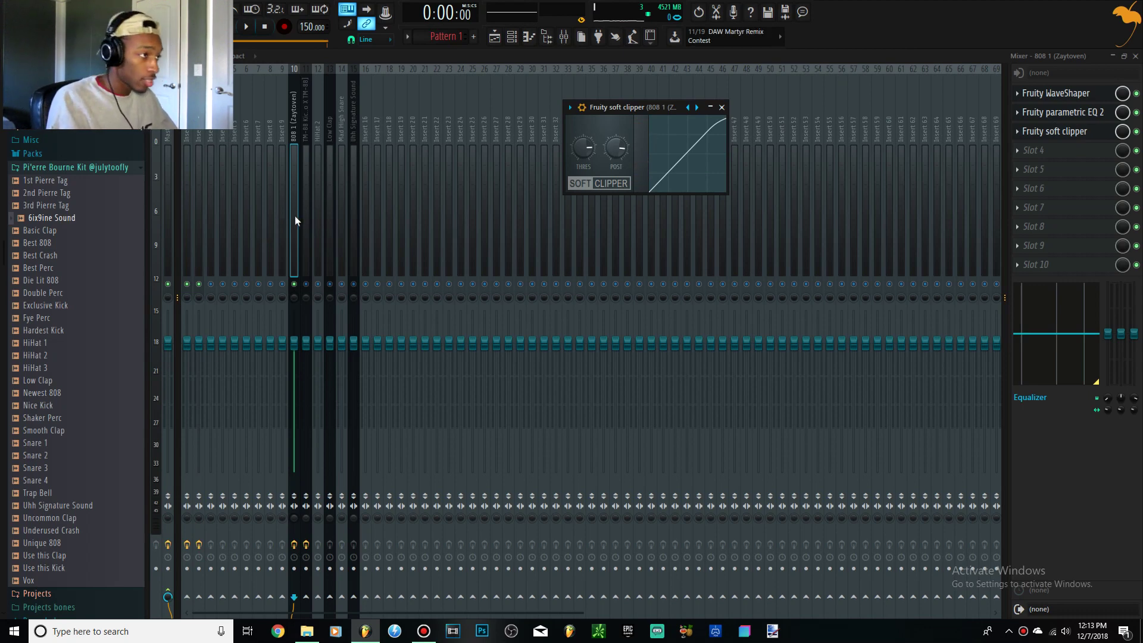
Step: Enable the TM-88 Kicks track and widen its EQ, moving the high cut into the treble and the low cut up in the sub range
left_click(307, 197)
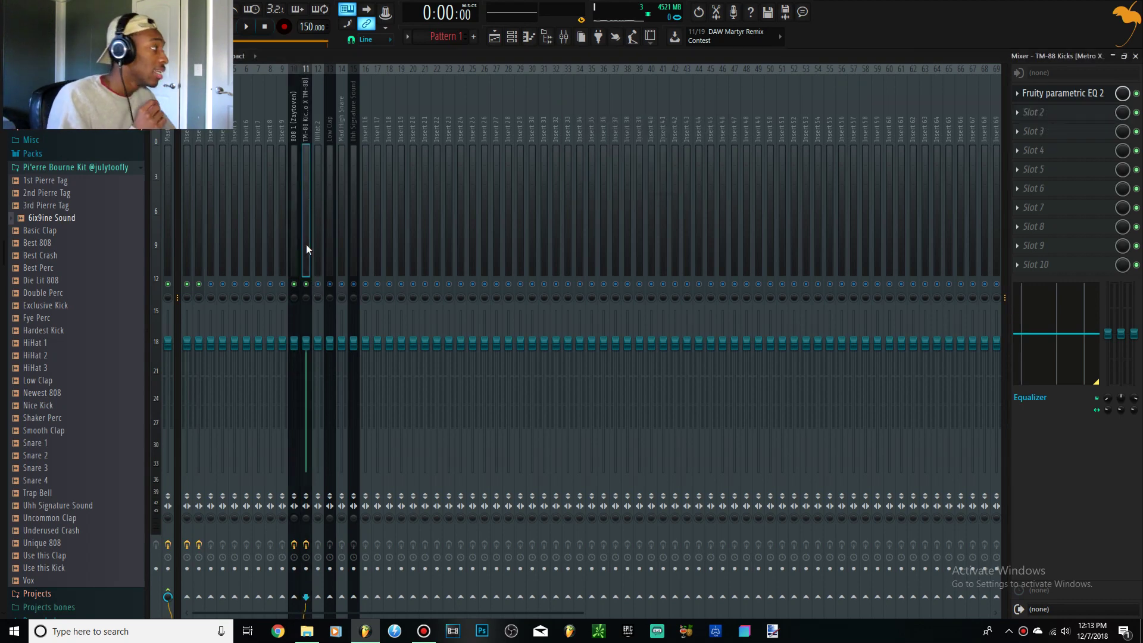
left_click(1063, 93)
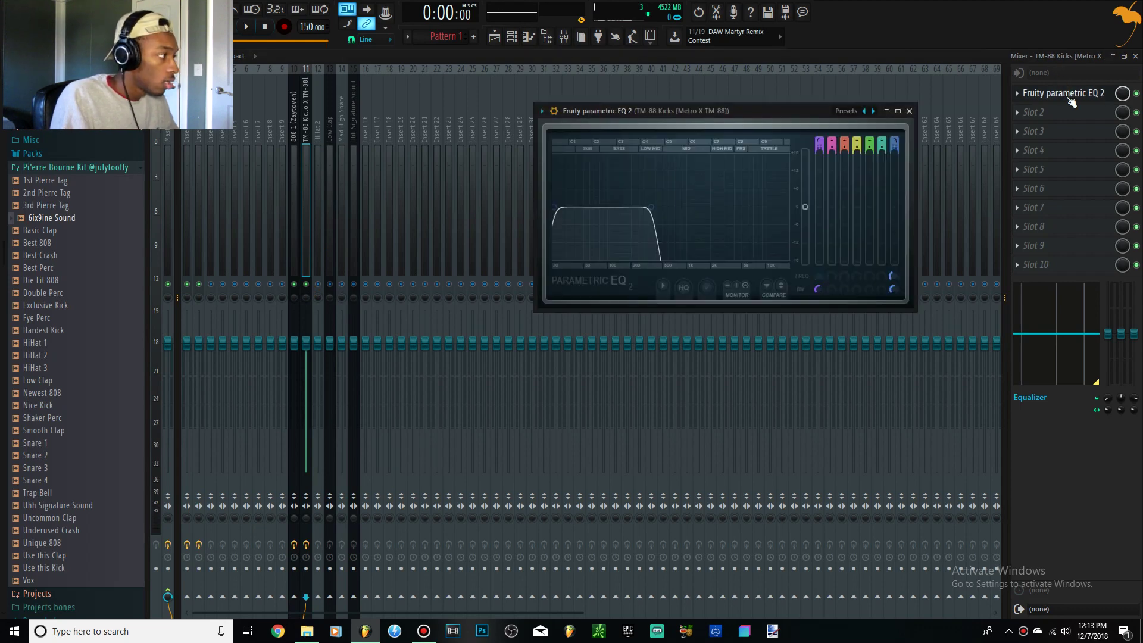
left_click_drag(668, 206, 756, 207)
key("space")
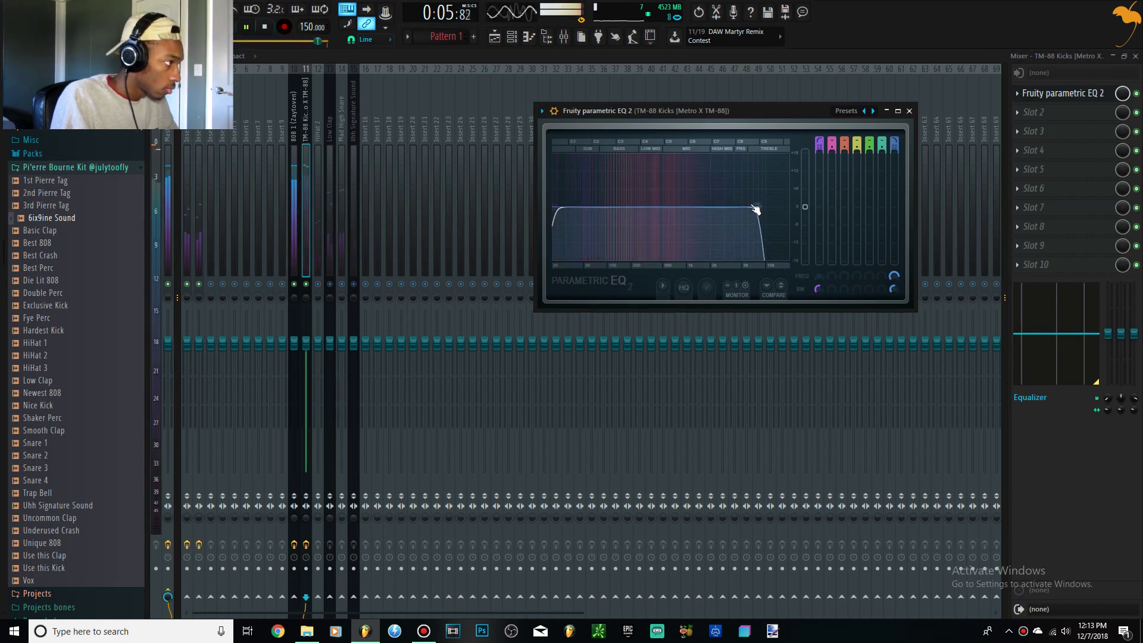
left_click_drag(550, 212, 573, 207)
key("space")
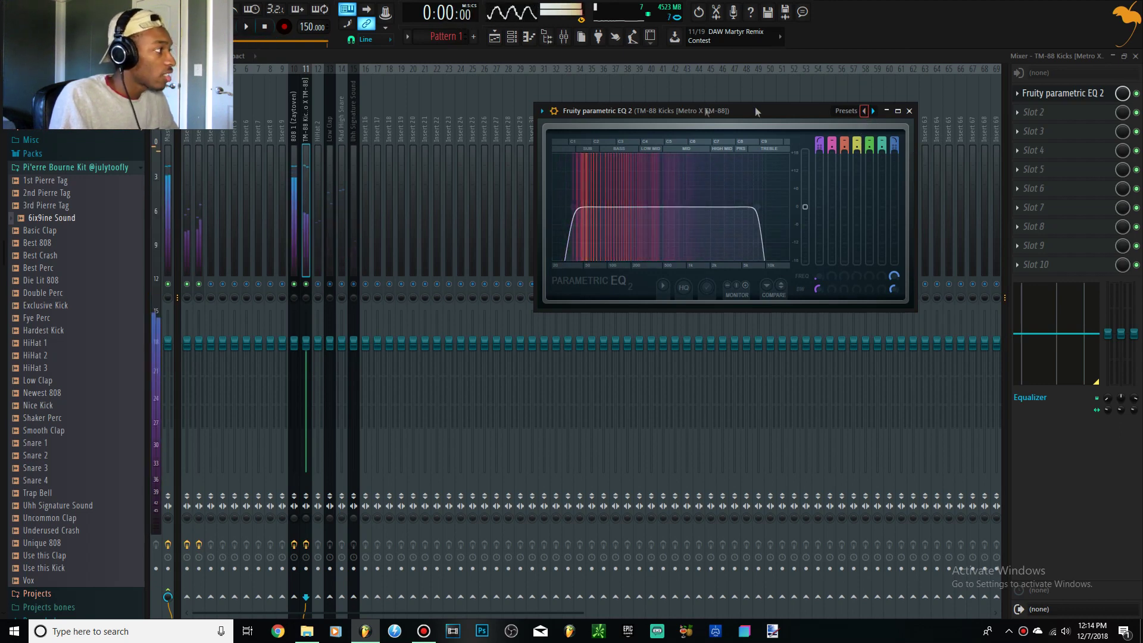
Step: Reset the kicks' EQ to the Default preset and pull bands 1 and 7 down to roll off the sub and treble ends
left_click(866, 111)
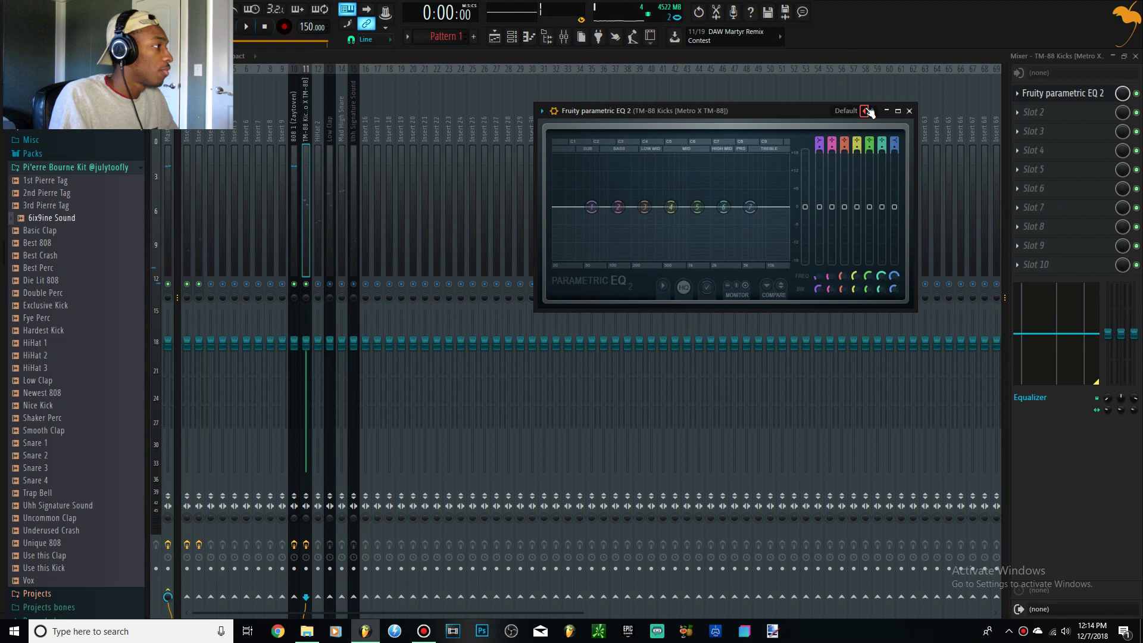
left_click_drag(591, 206, 554, 257)
key("space")
left_click_drag(750, 206, 752, 257)
key("space")
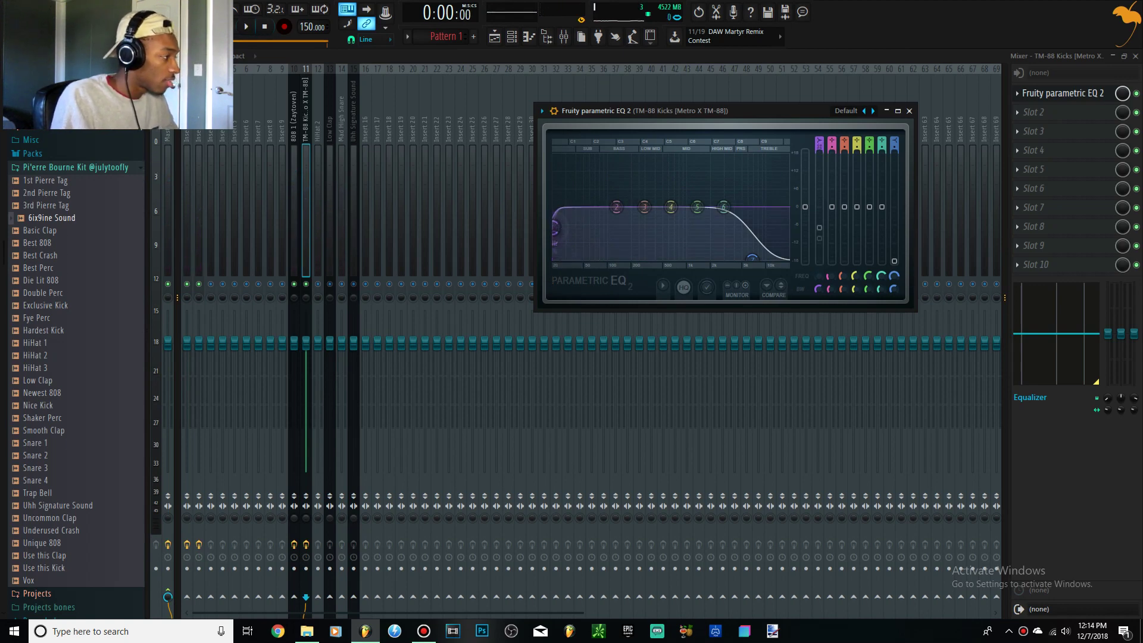
Step: Turn the kicks' EQ band 1 into a low cut in the sub range and boost band 2 in the bass range
left_click(819, 139)
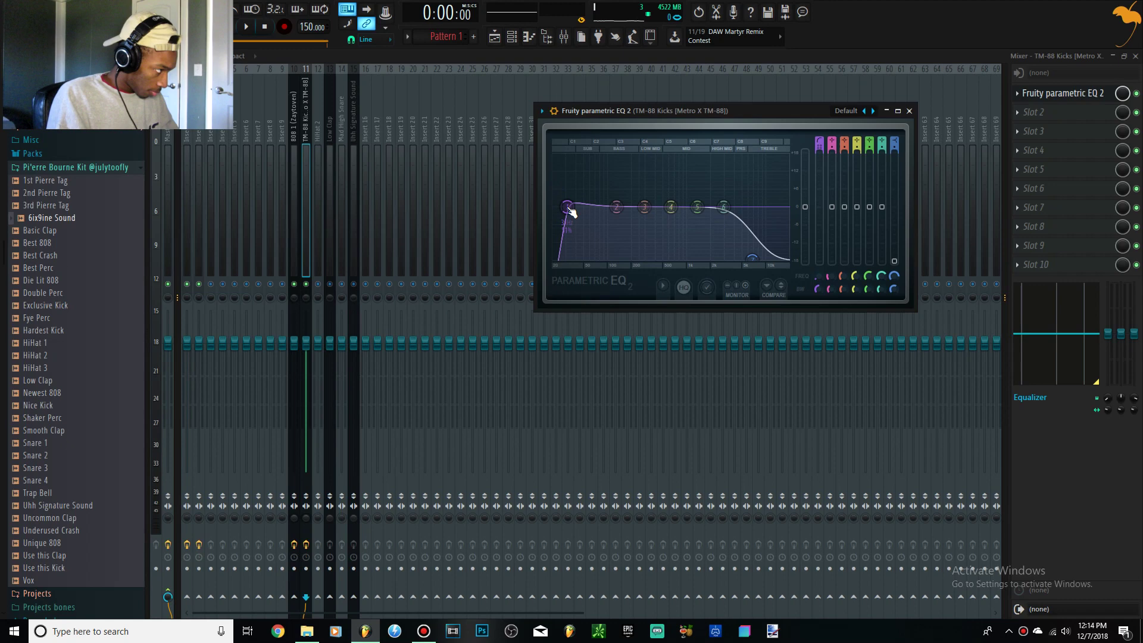
key("space")
left_click_drag(572, 207, 613, 208)
key("space")
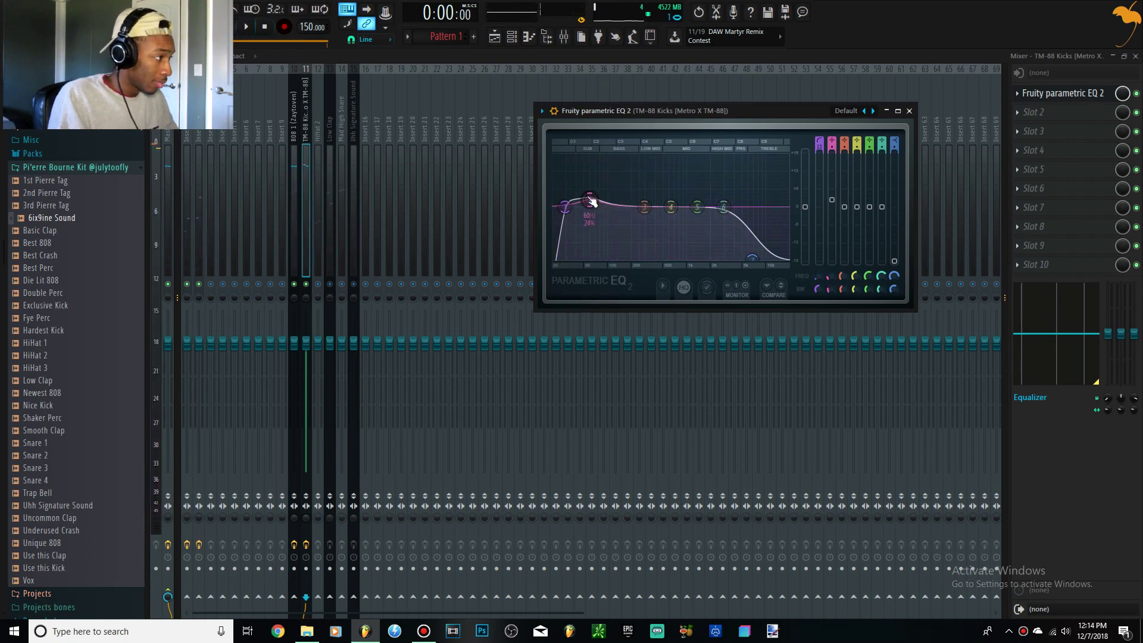
left_click_drag(581, 194, 616, 178)
key("space")
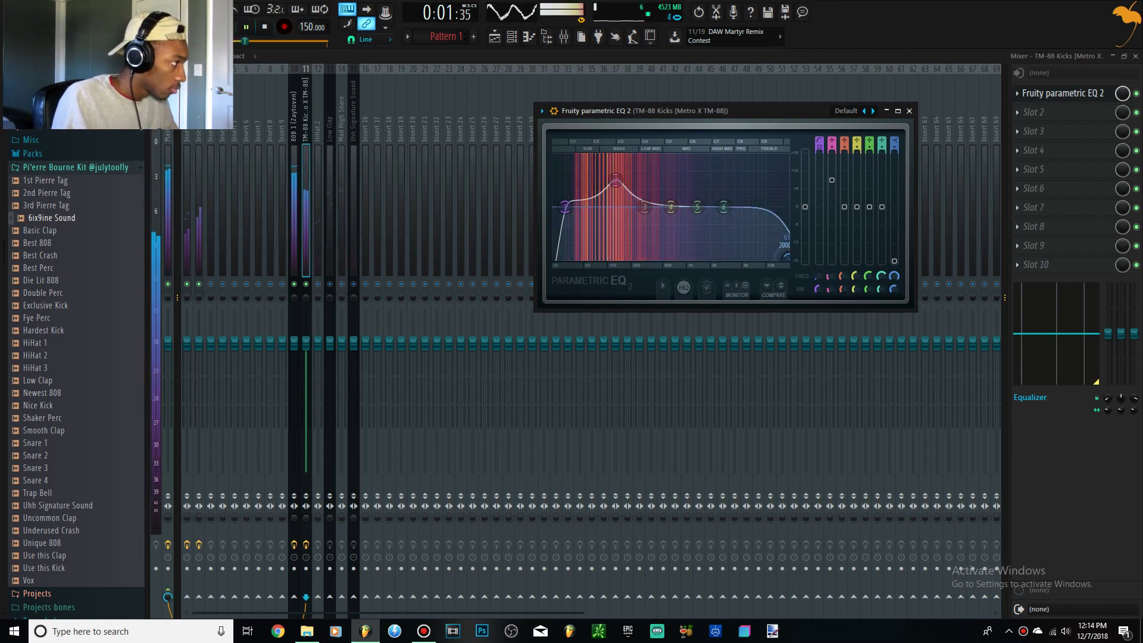
Step: Soften the bass boost of band 2 on the kicks' EQ and turn band 7 into a steep low pass at about 10 kHz
left_click_drag(615, 180, 609, 171)
key("space")
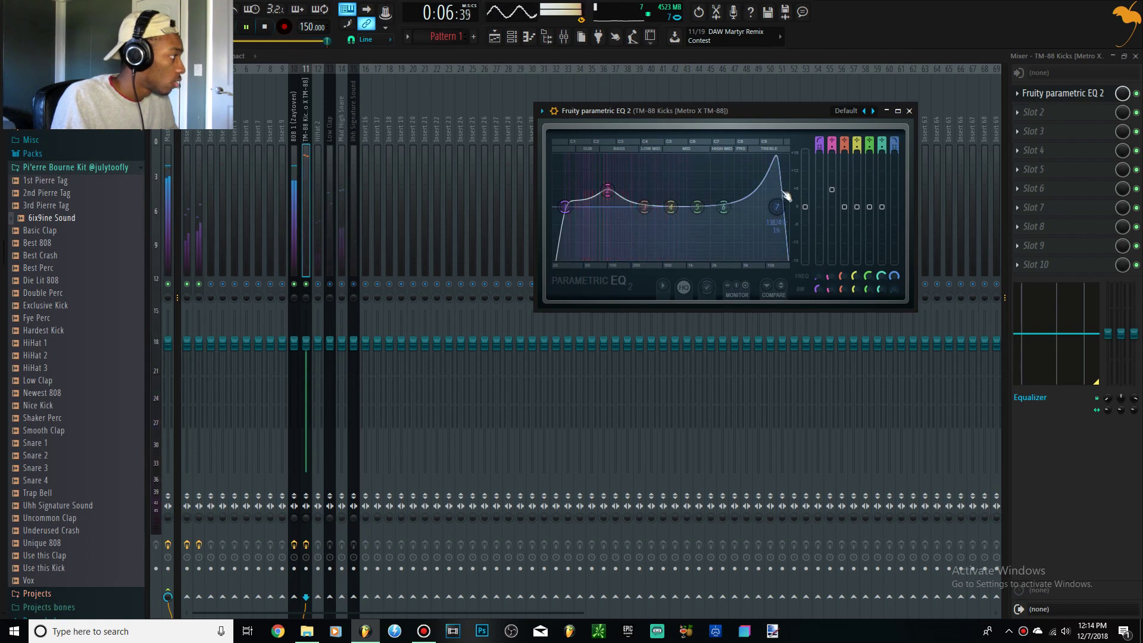
mouse_move(776, 203)
left_mouse_down()
mouse_move(717, 208)
mouse_move(771, 209)
left_mouse_up()
scroll(770, 209, "down", 2)
scroll(771, 207, "up", 7)
left_click_drag(772, 206, 766, 207)
scroll(769, 206, "up", 1)
Step: Save the project and move the kicks' band 7 low-pass cutoff slightly lower in the treble
key("ctrl+s")
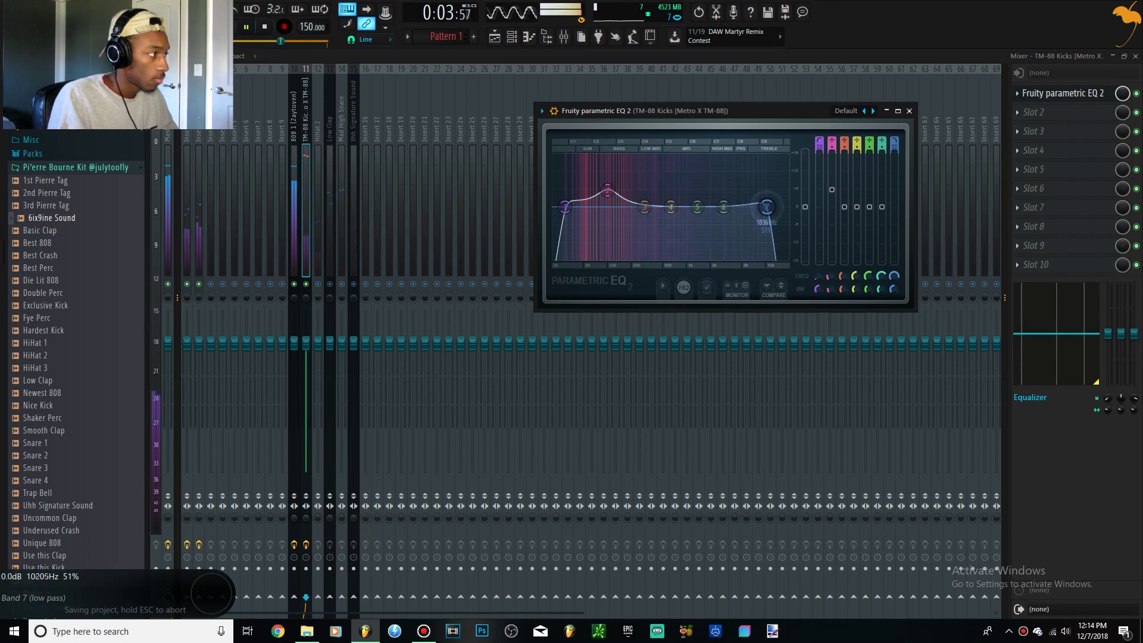
left_click_drag(767, 207, 758, 206)
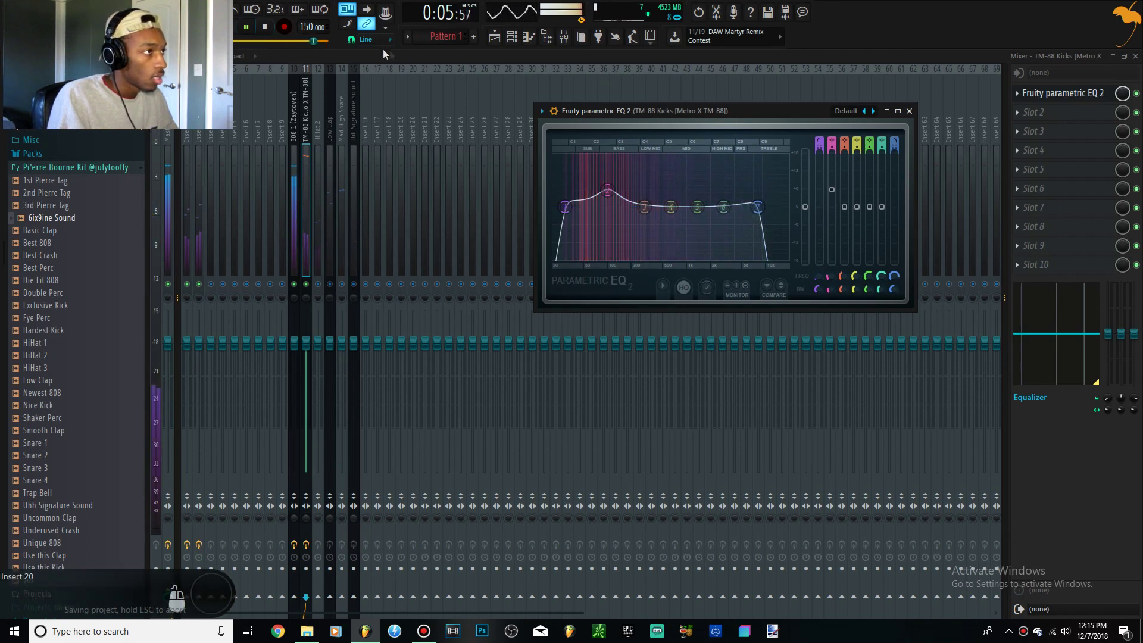
key("space")
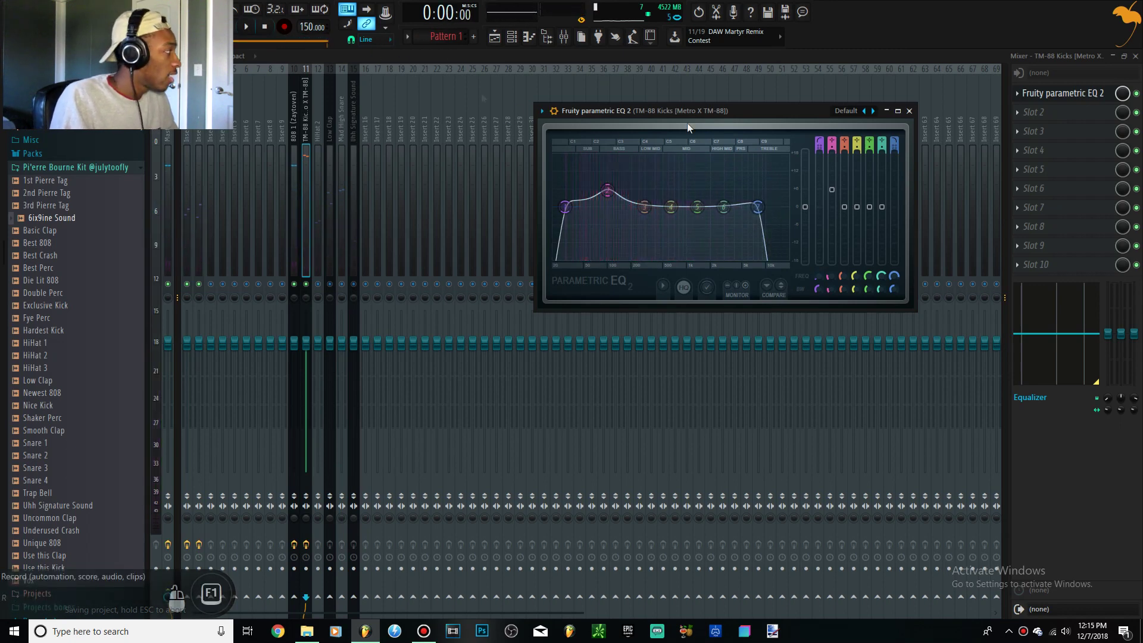
Step: Load Fruity WaveShaper into the kicks' second effect slot and bend its curve strongly upward
left_click(1055, 111)
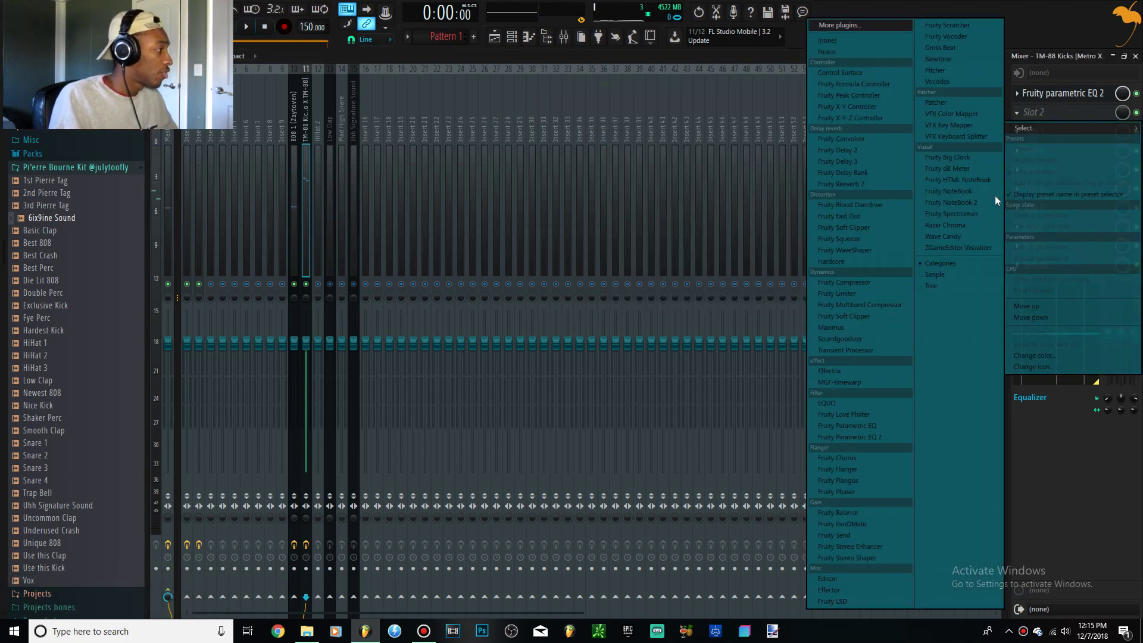
left_click(838, 252)
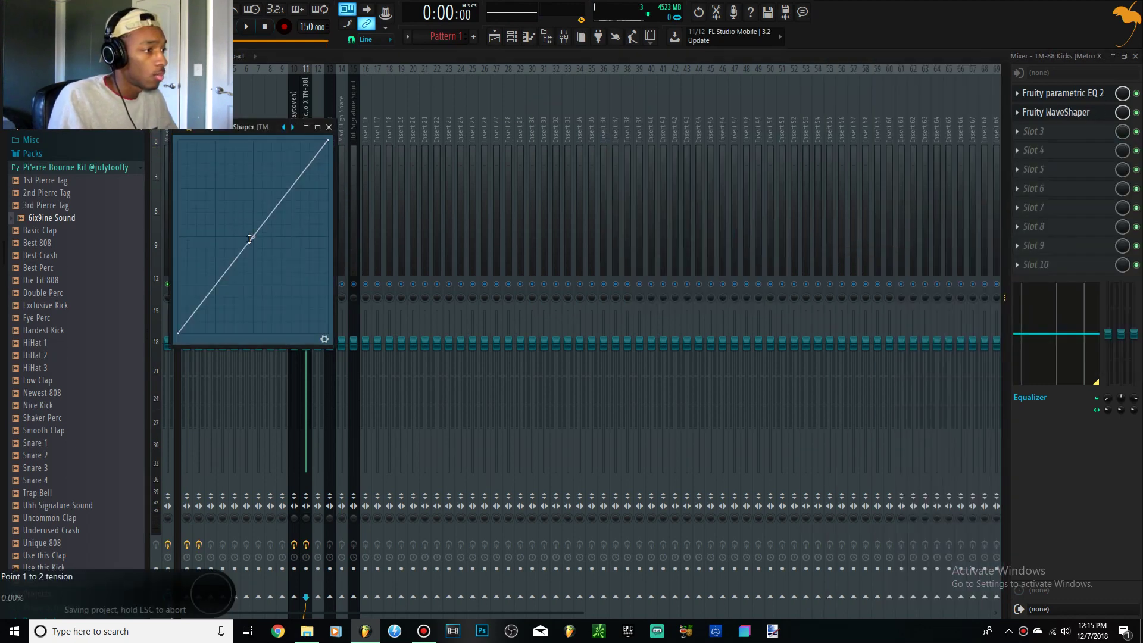
left_click_drag(241, 130, 367, 298)
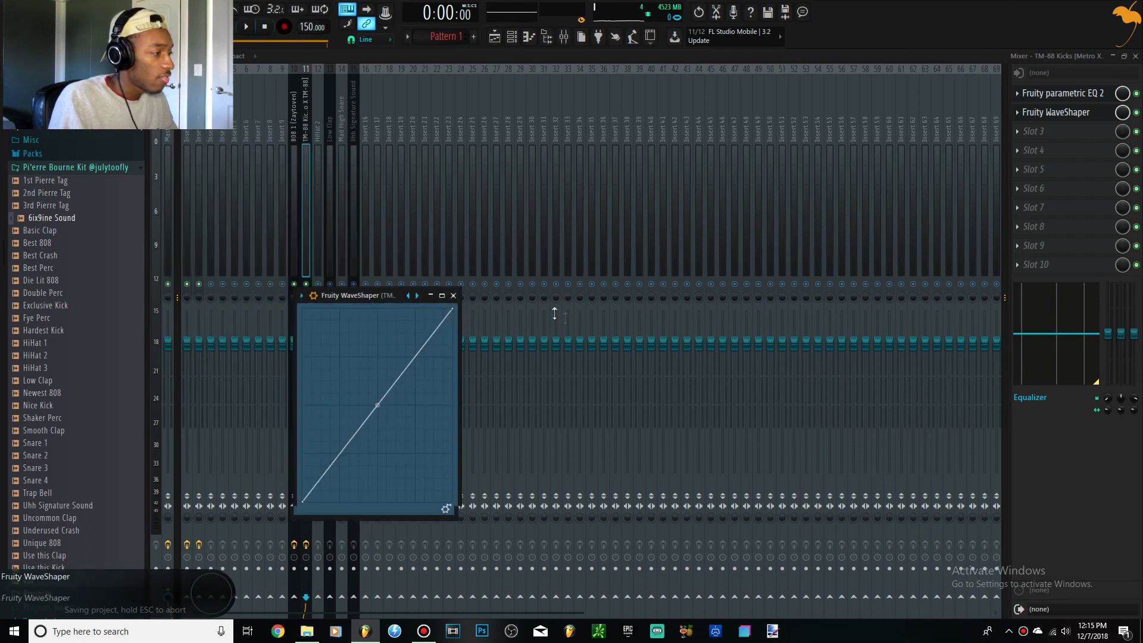
left_click_drag(382, 406, 379, 342)
key("space")
key("space")
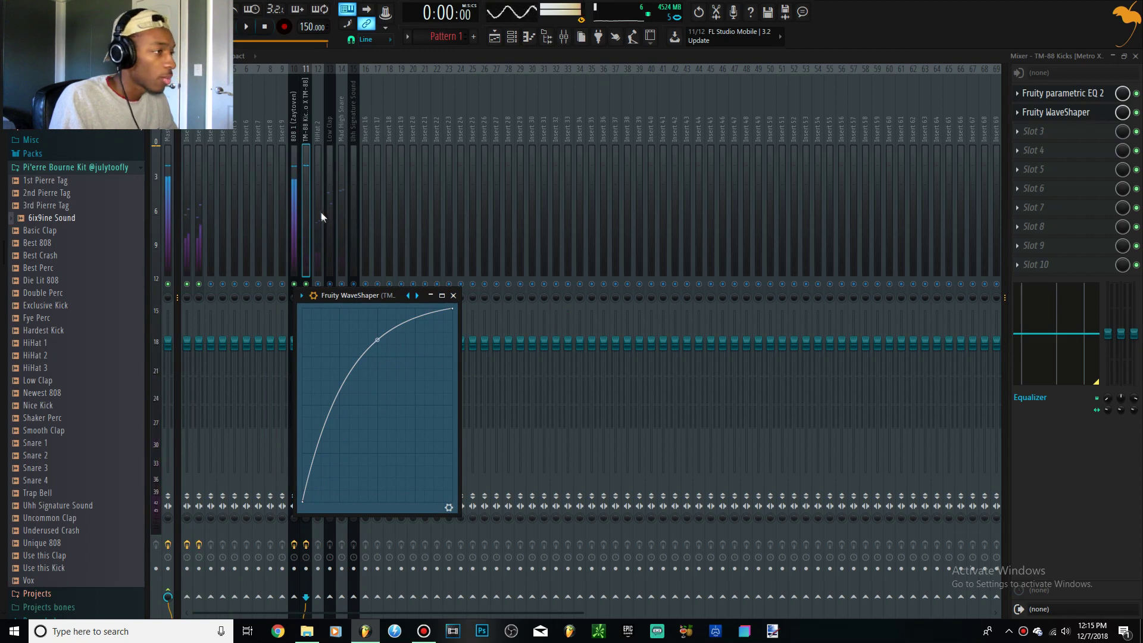
Step: Ease the upward bend of the kicks' WaveShaper curve while auditioning the beat
key("space")
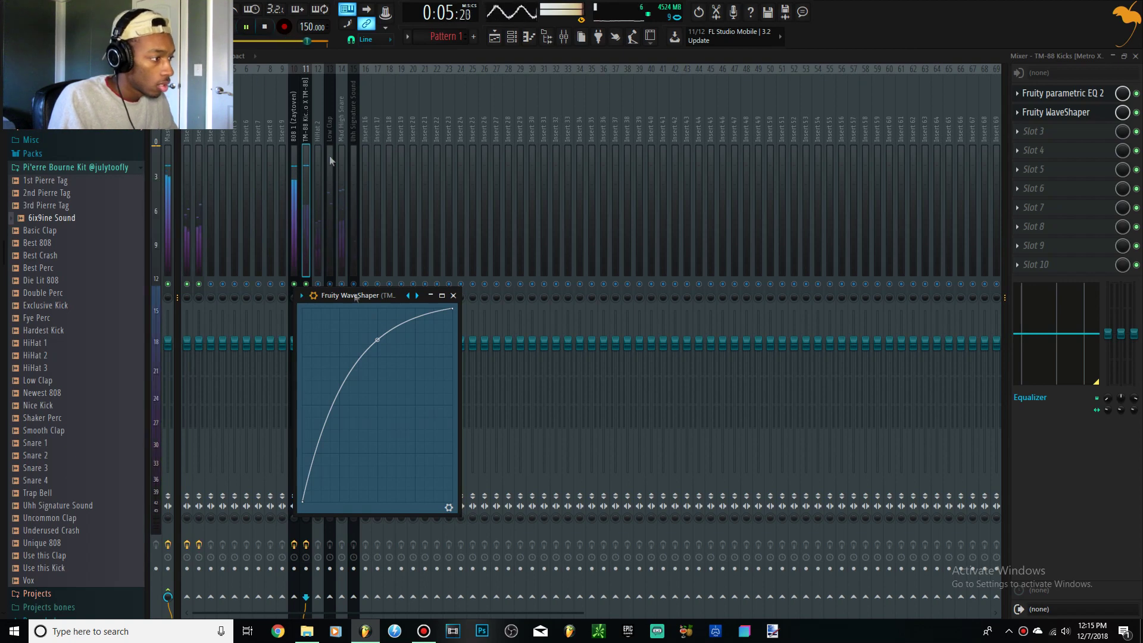
mouse_move(377, 339)
left_mouse_down()
mouse_move(377, 309)
mouse_move(377, 341)
left_mouse_up()
key("space")
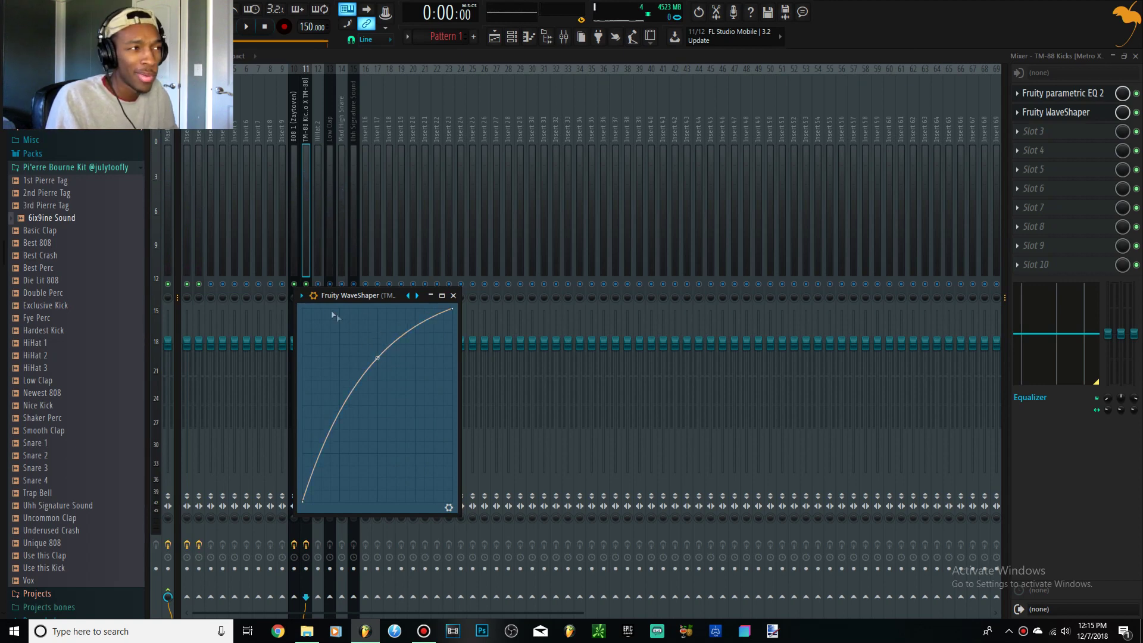
key("space")
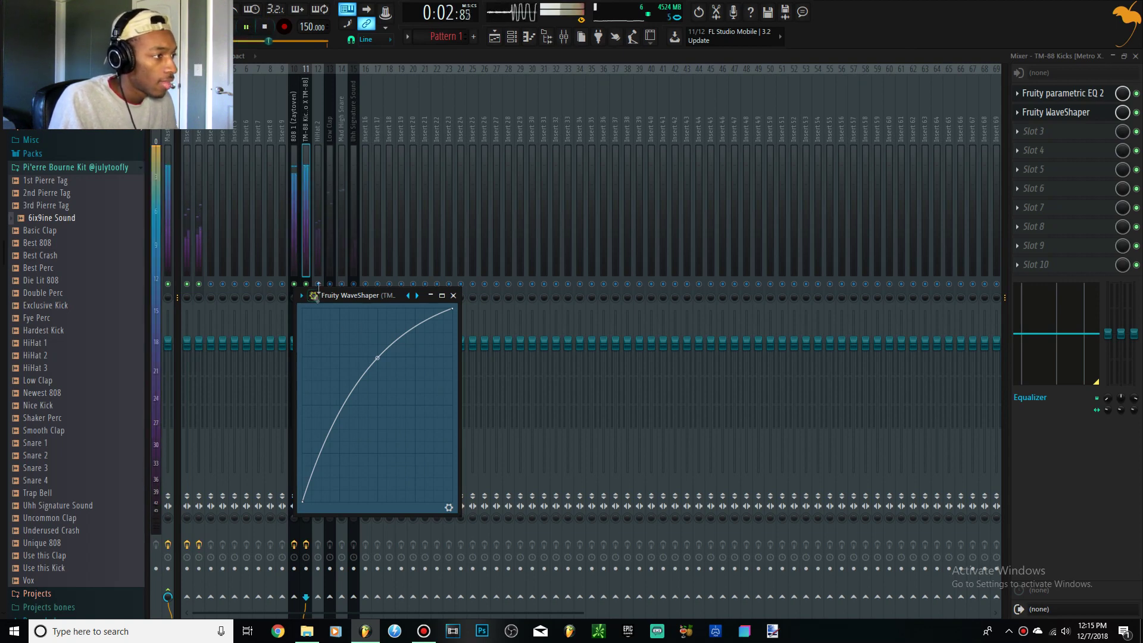
Step: Enable and audition the HiHat 2 track, and load Fruity Parametric EQ 2 into its first effect slot
left_click(328, 238)
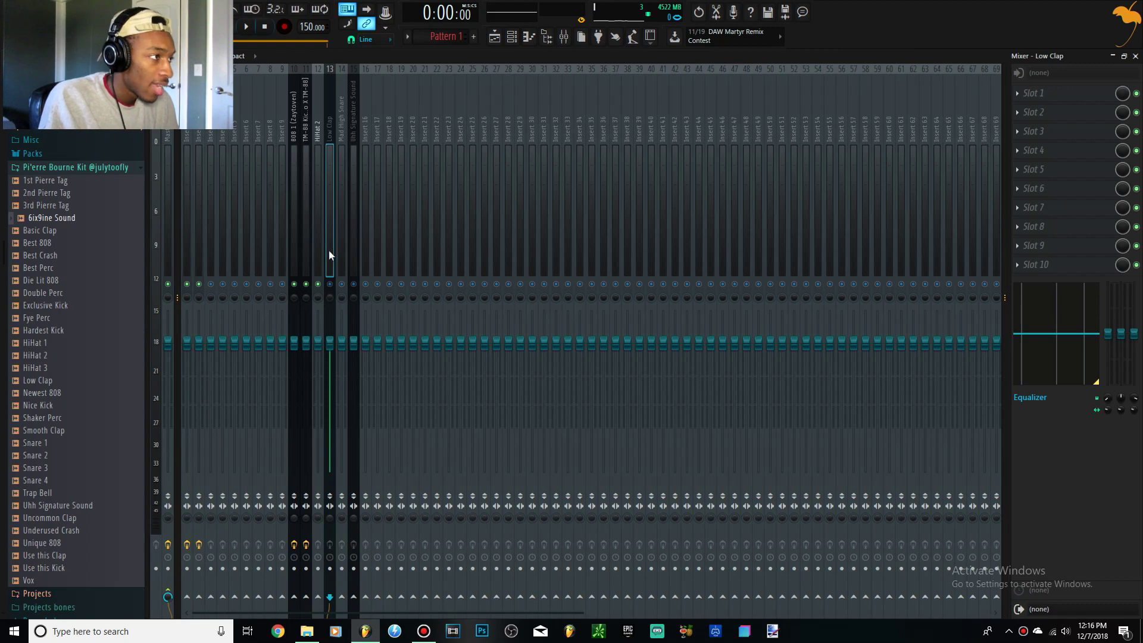
left_click(315, 216)
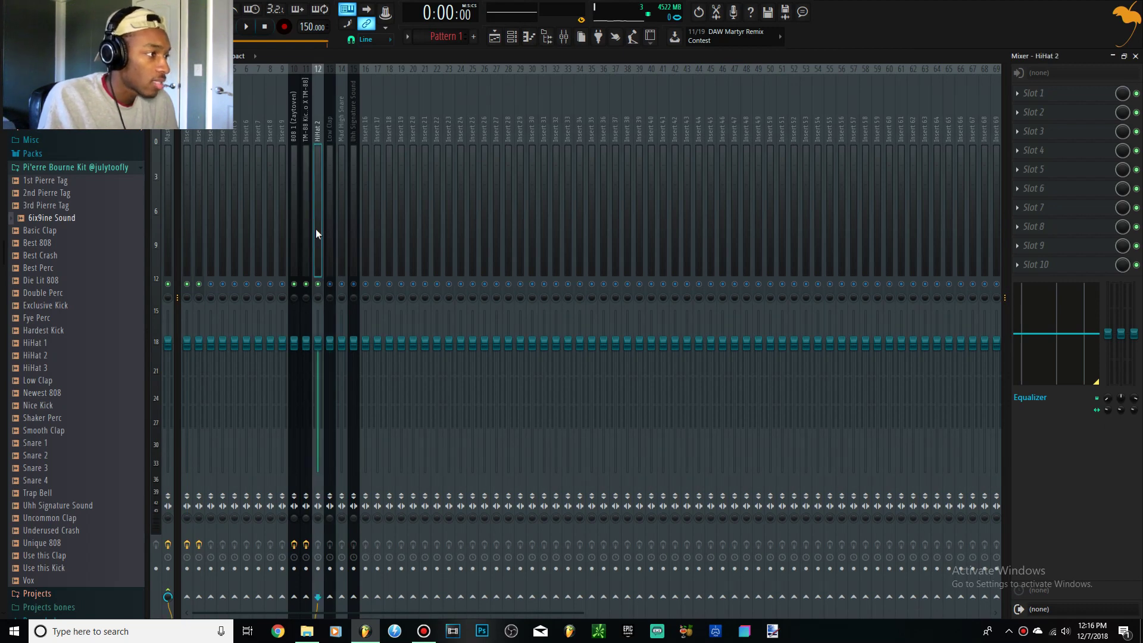
key("space")
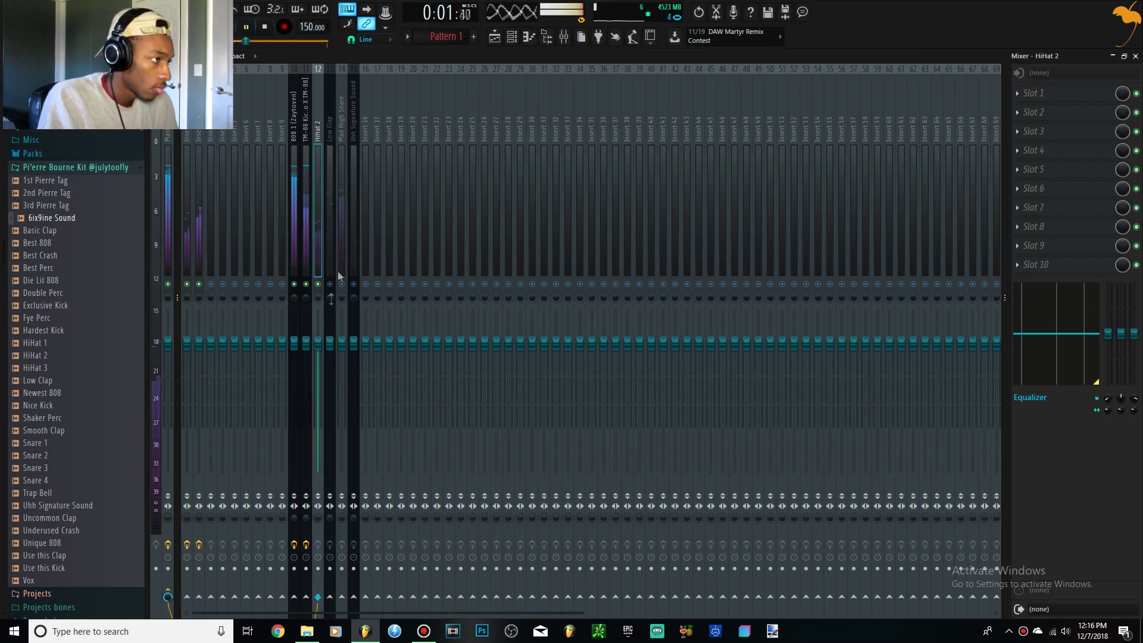
key("space")
left_click(1034, 93)
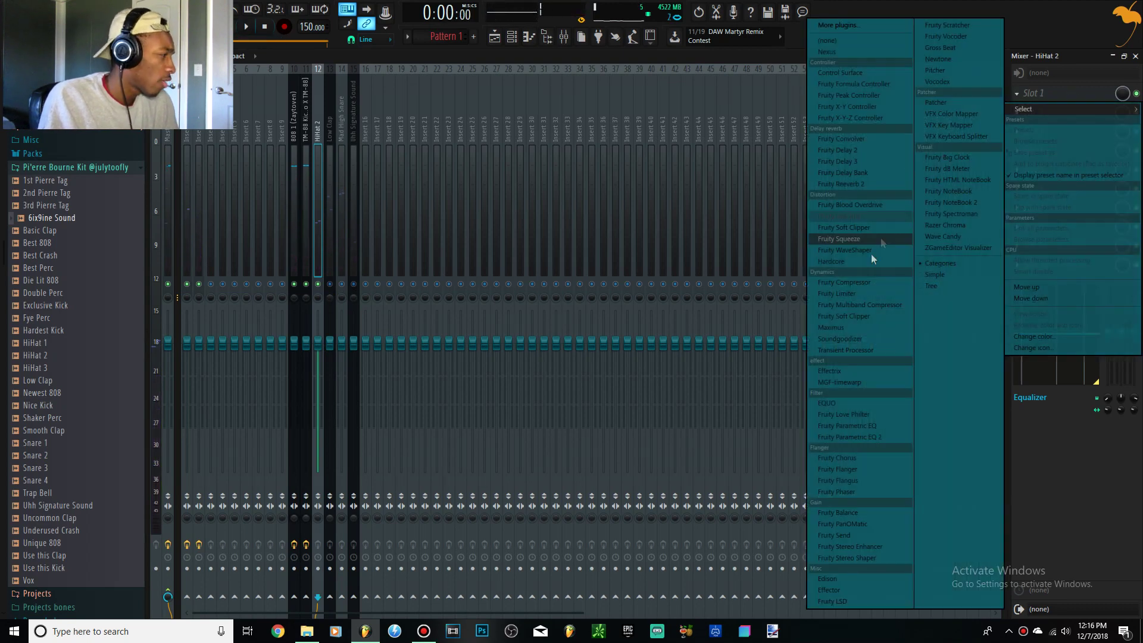
left_click(869, 436)
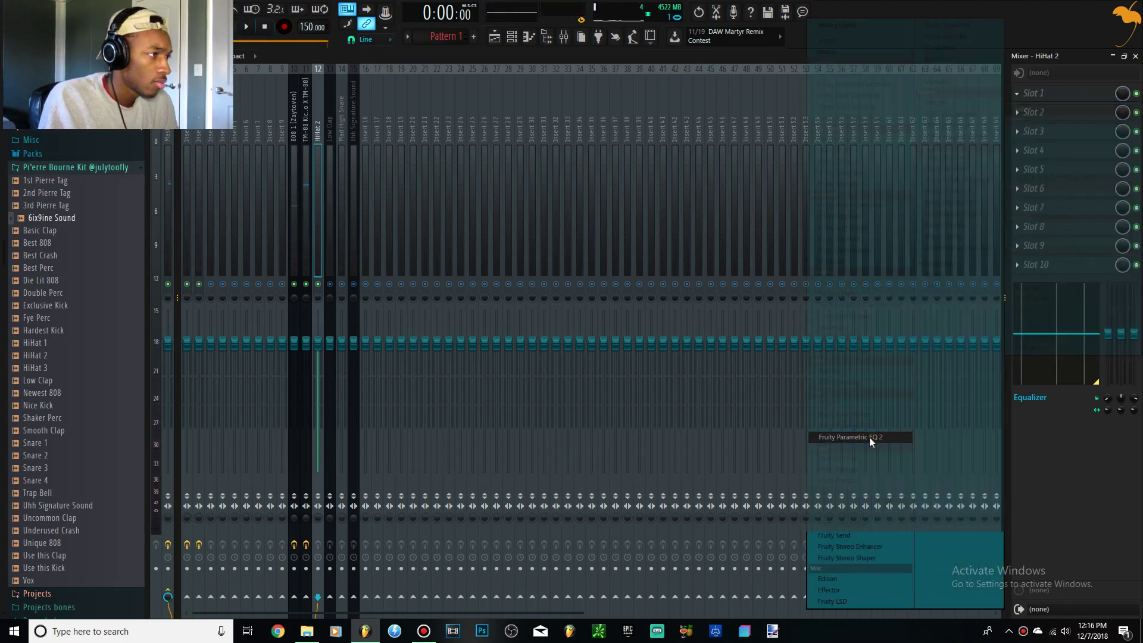
key("space")
left_click_drag(400, 238, 439, 231)
right_click(440, 233)
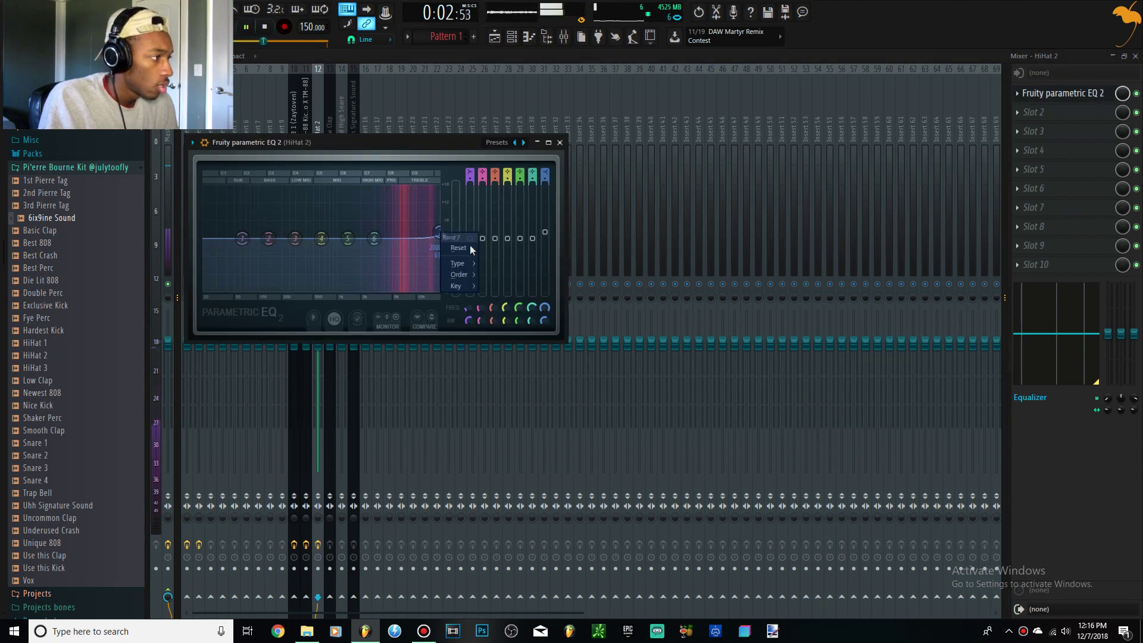
left_click(458, 246)
Step: Turn band 1 of HiHat 2's EQ into a steep low cut around the presence range
left_click_drag(242, 238, 385, 290)
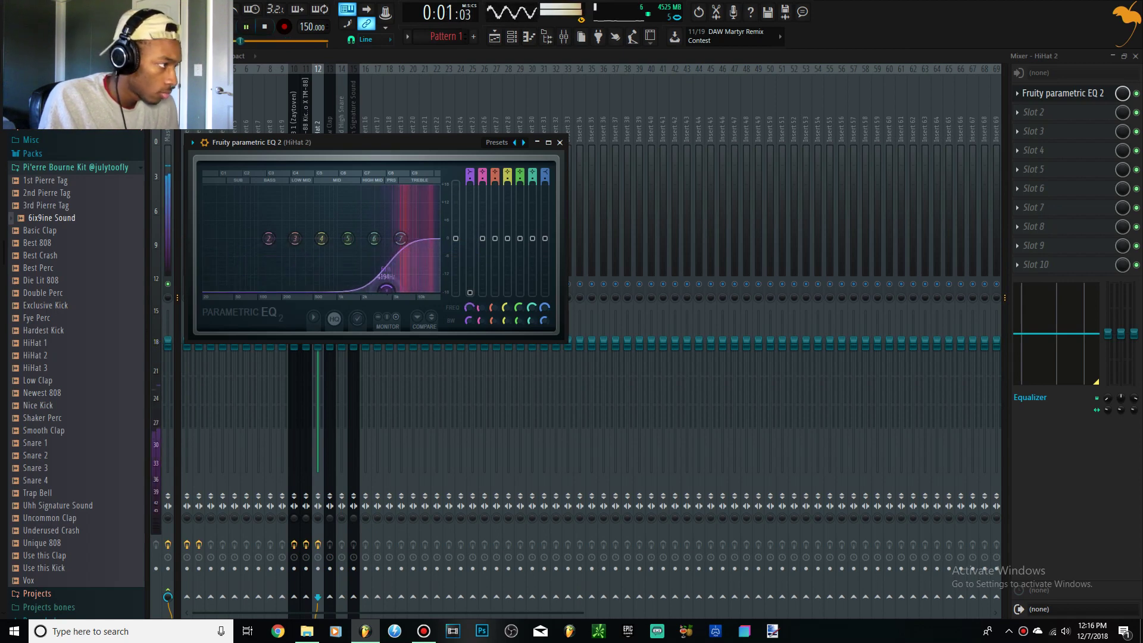
scroll(473, 172, "down", 3)
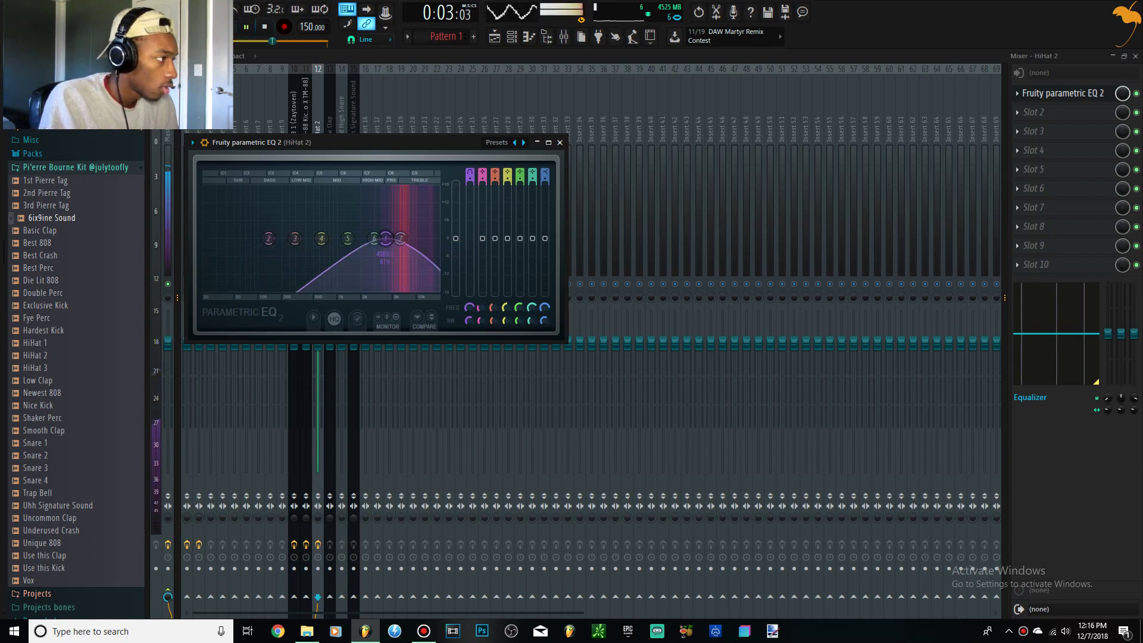
scroll(472, 171, "down", 2)
scroll(469, 171, "up", 4)
scroll(468, 171, "down", 2)
scroll(469, 171, "down", 1)
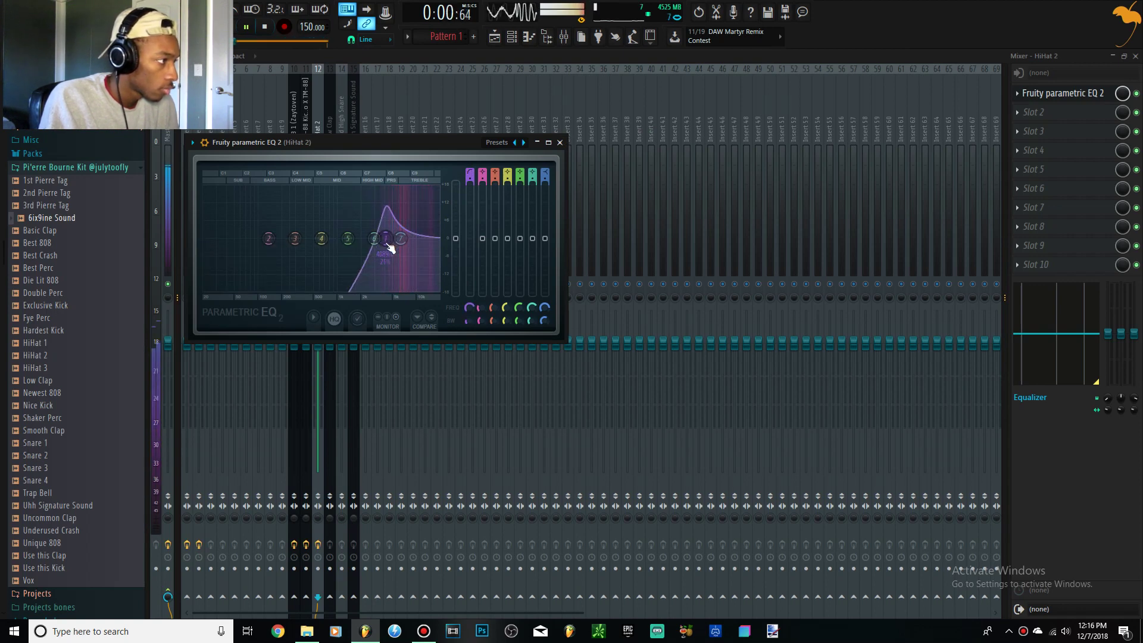
scroll(470, 183, "up", 3)
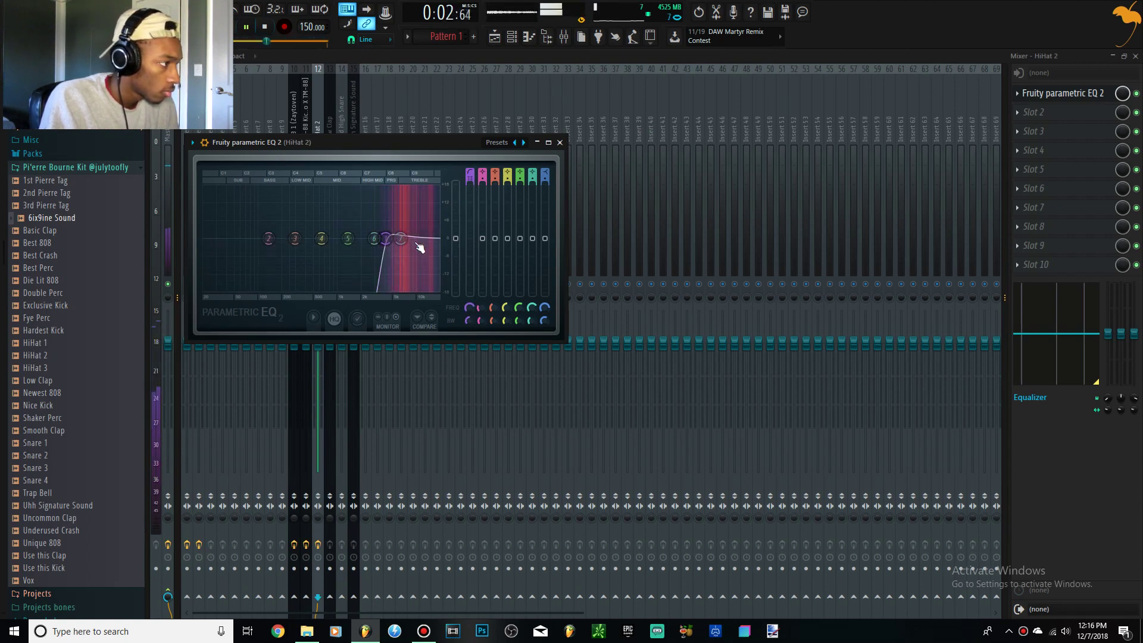
Step: Move band 7 of HiHat 2's EQ to the upper end of the treble and set it to a high-cut filter type
left_click_drag(386, 239, 438, 290)
key("space")
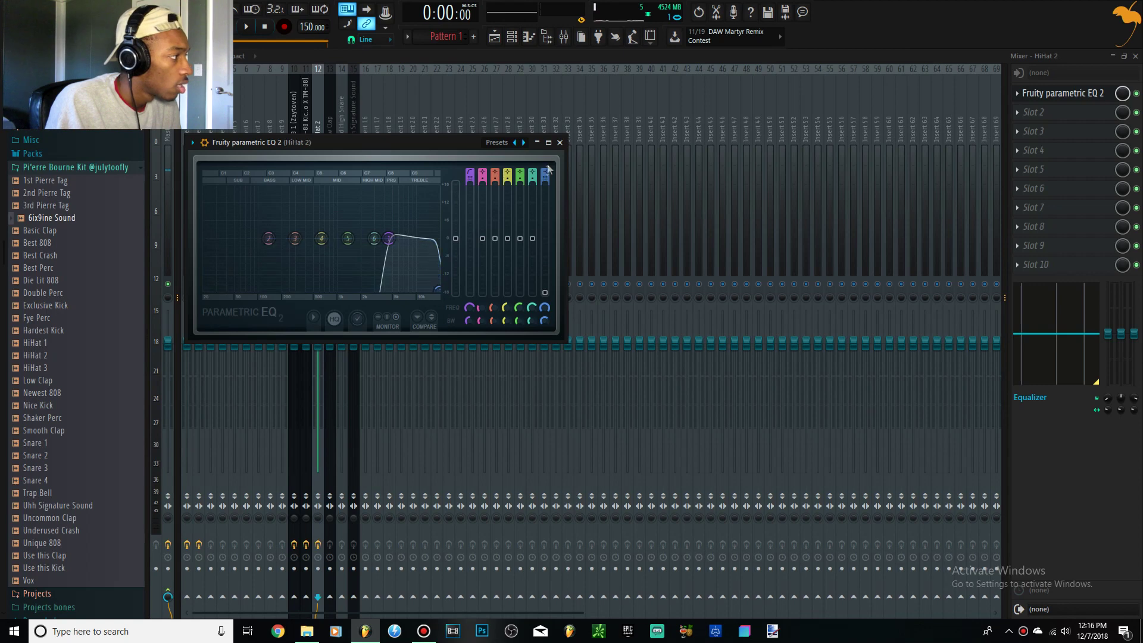
scroll(547, 170, "down", 2)
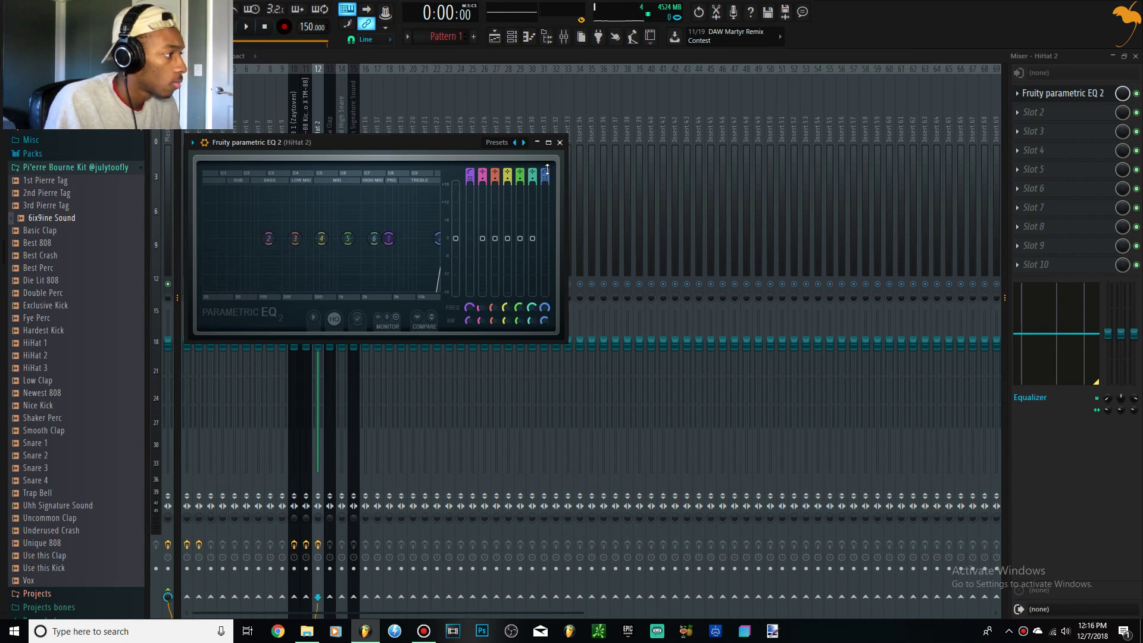
scroll(547, 171, "down", 1)
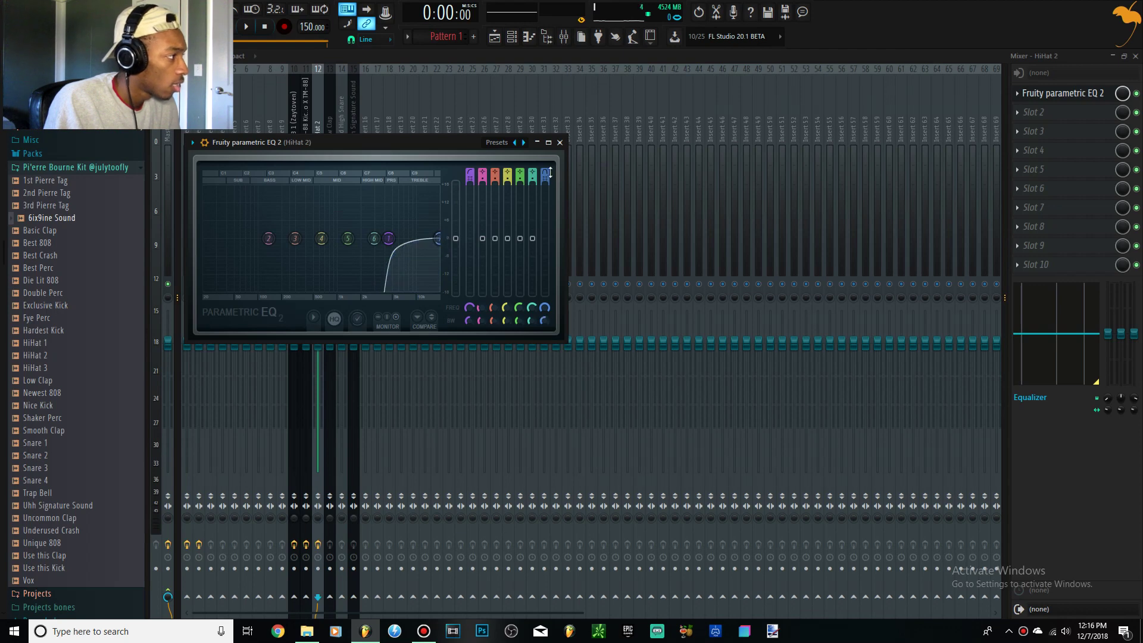
scroll(430, 239, "down", 4)
scroll(433, 240, "up", 3)
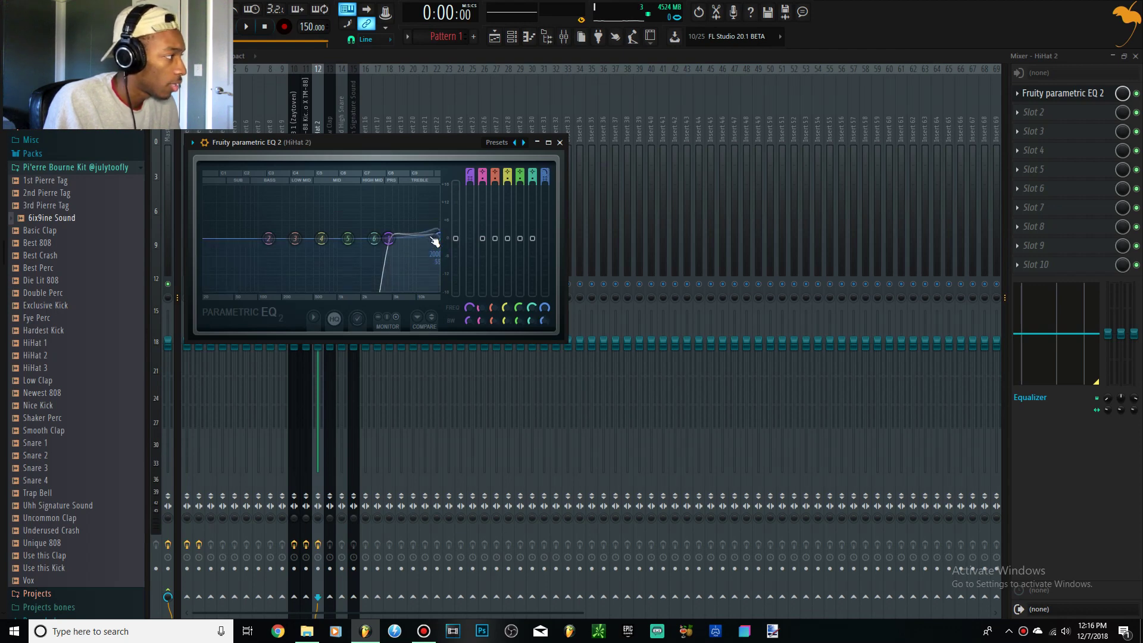
key("space")
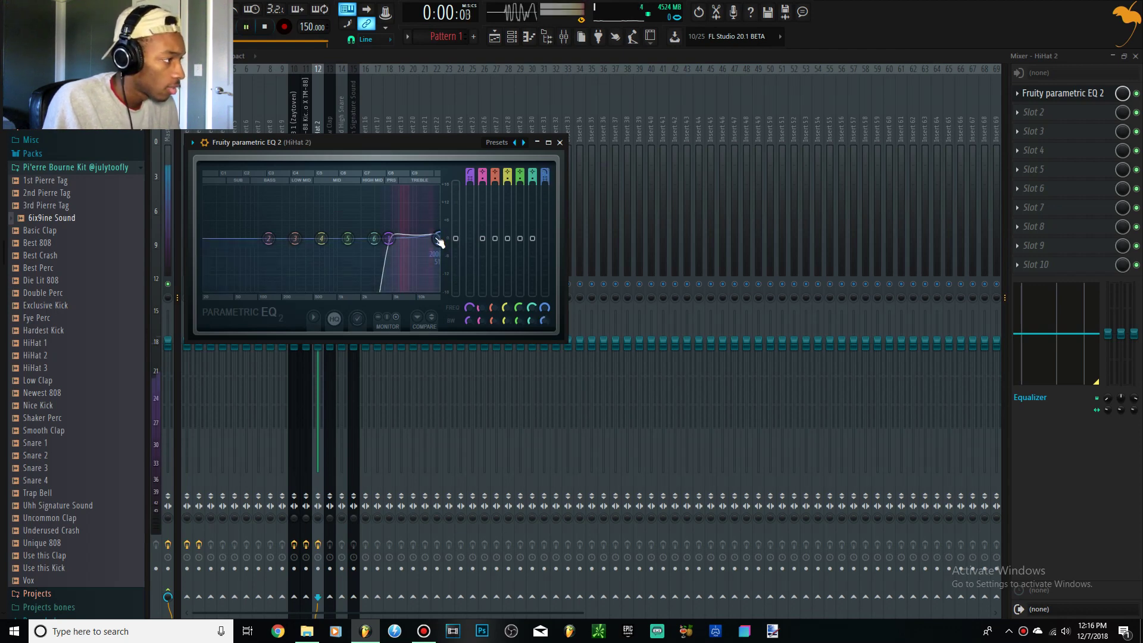
Step: Boost band 6 in the treble range of HiHat 2's EQ and check it against the beat
left_click_drag(374, 238, 419, 223)
key("space")
key("space")
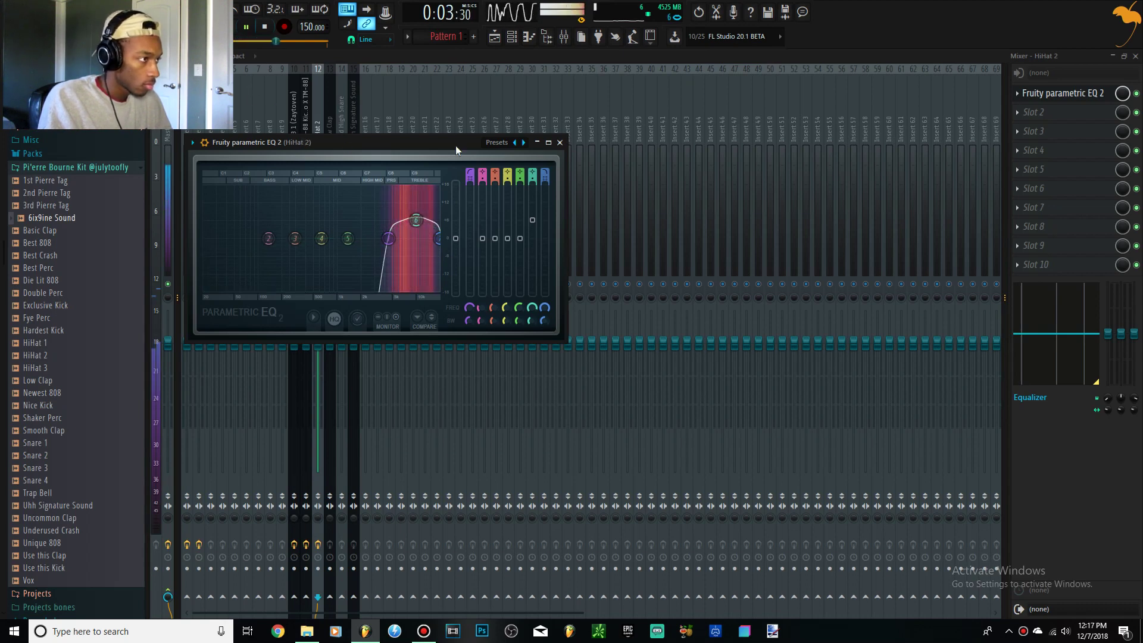
left_click_drag(345, 141, 611, 118)
left_click_drag(508, 108, 450, 100)
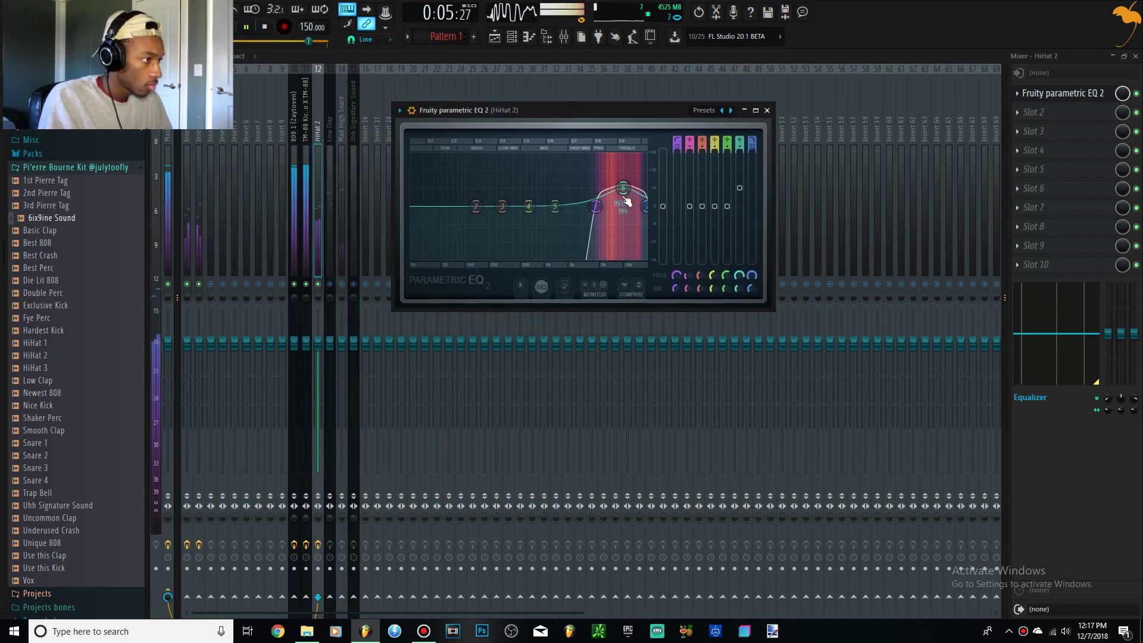
left_click(168, 173)
key("space")
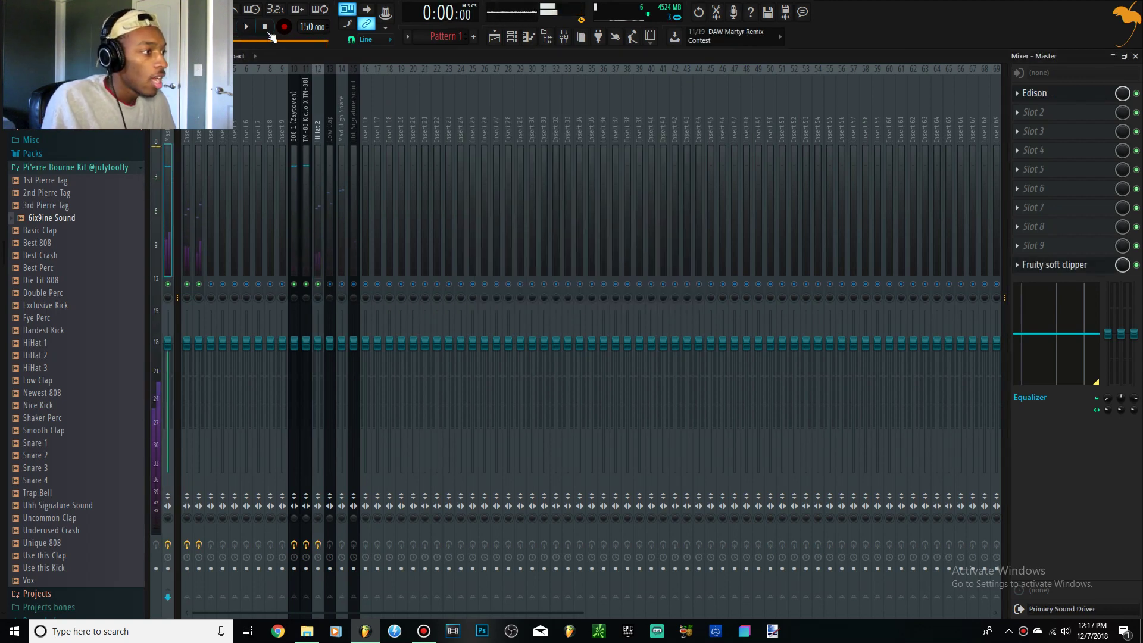
left_click(317, 218)
left_click(167, 170)
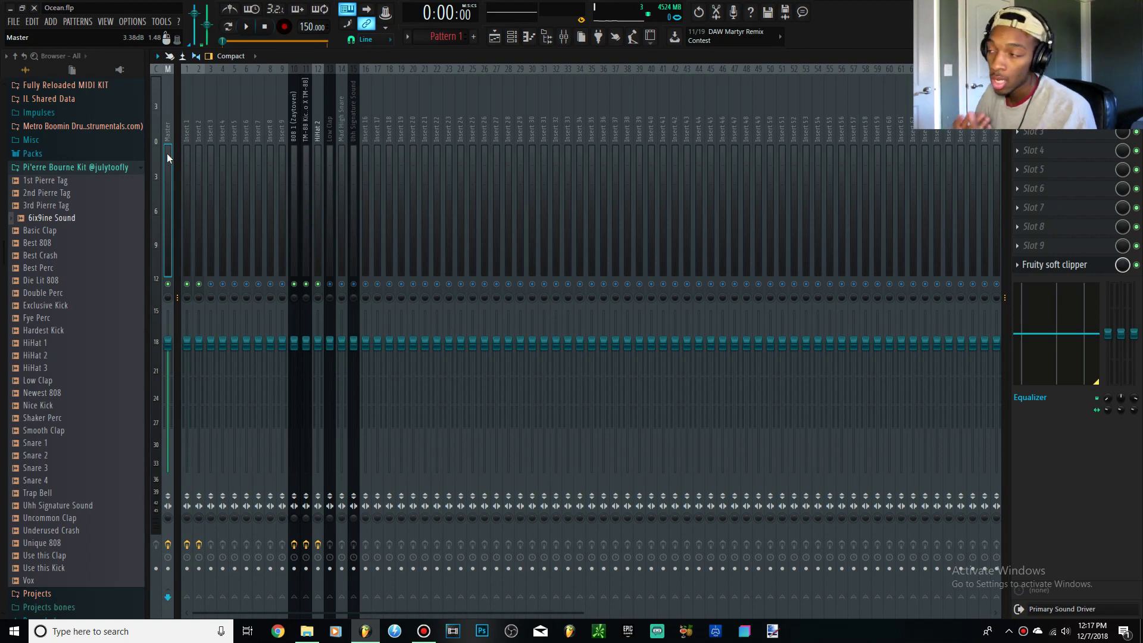
Step: Enable and audition the Low Clap track, and load Fruity Parametric EQ 2 into its first effect slot
left_click(333, 284)
key("space")
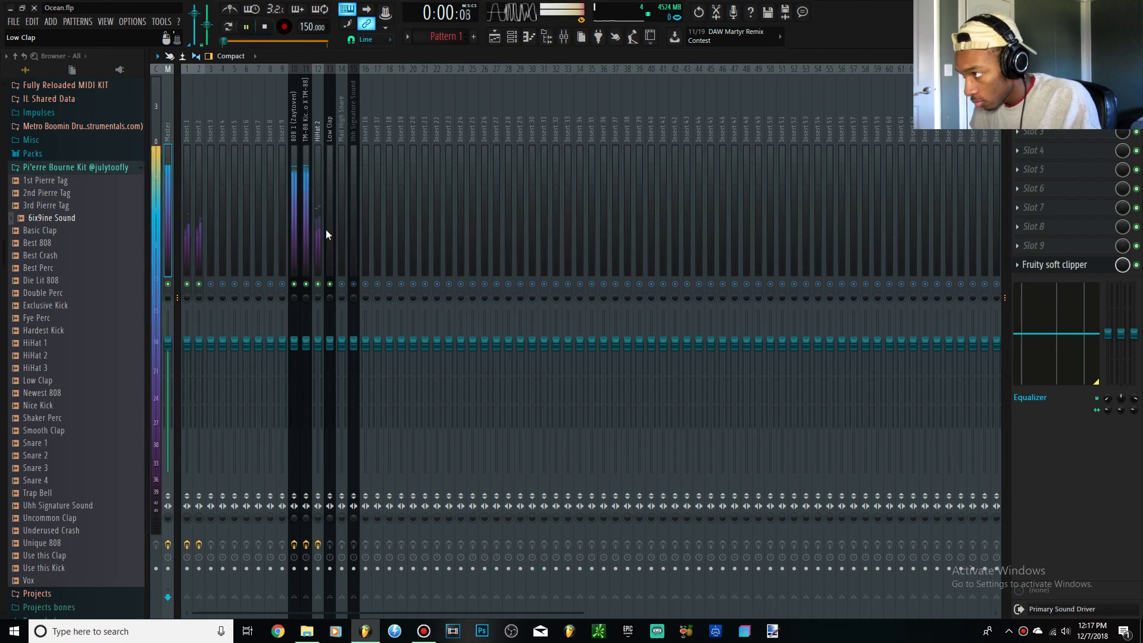
left_click(331, 232)
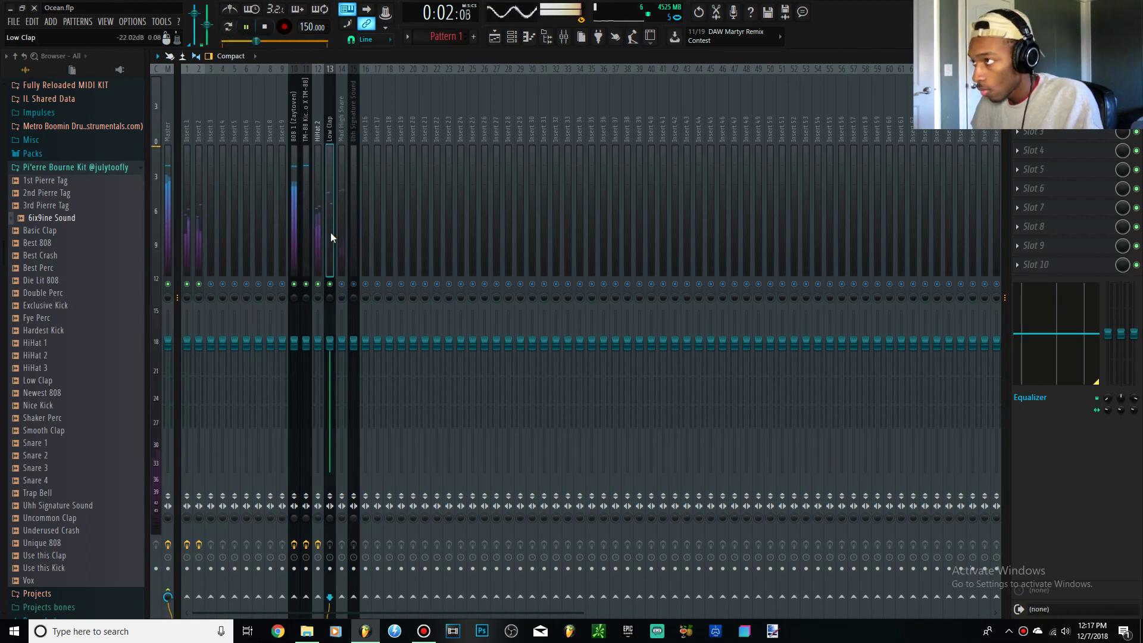
left_click(261, 27)
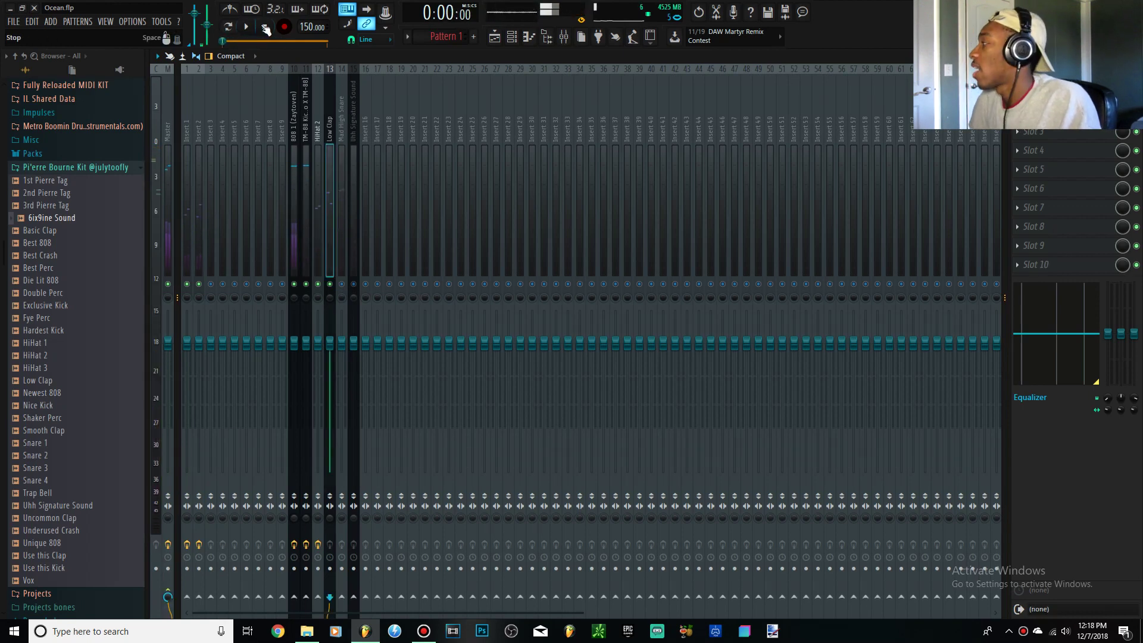
left_click(1041, 93)
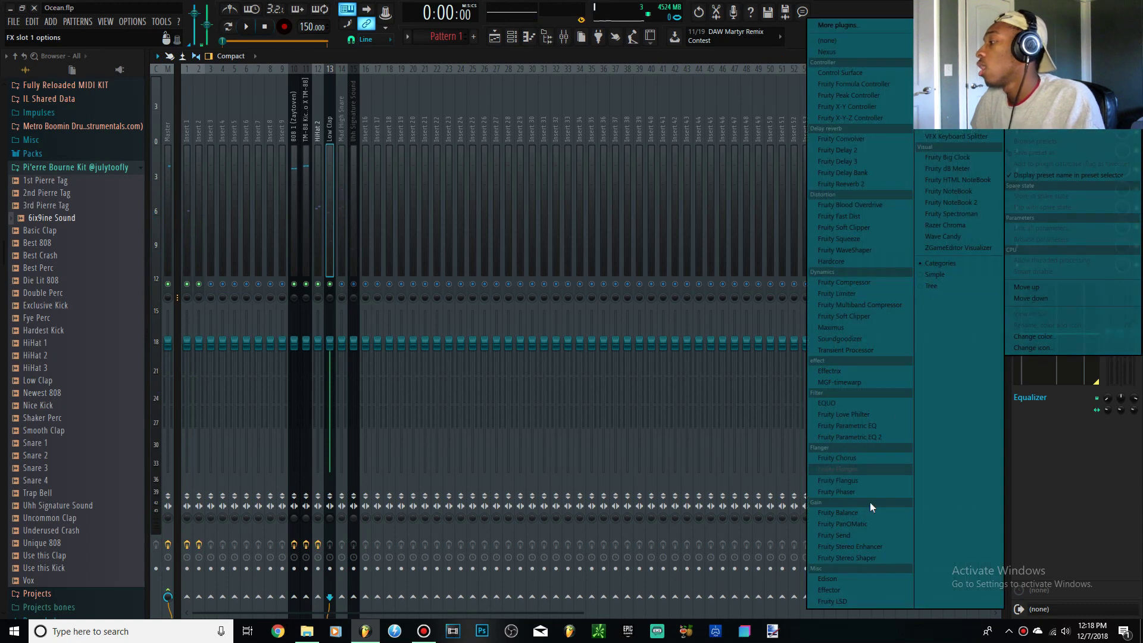
left_click(870, 435)
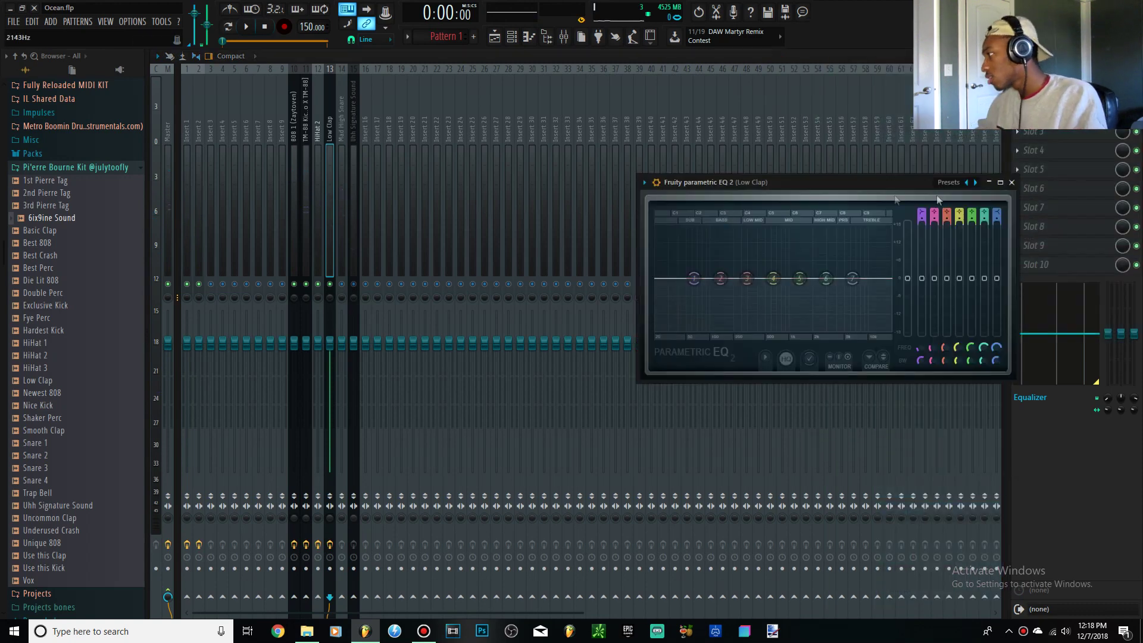
Step: Pull band 1 of Low Clap's EQ down to -18 dB at about 455 Hz and check it against the beat
key("space")
key("space")
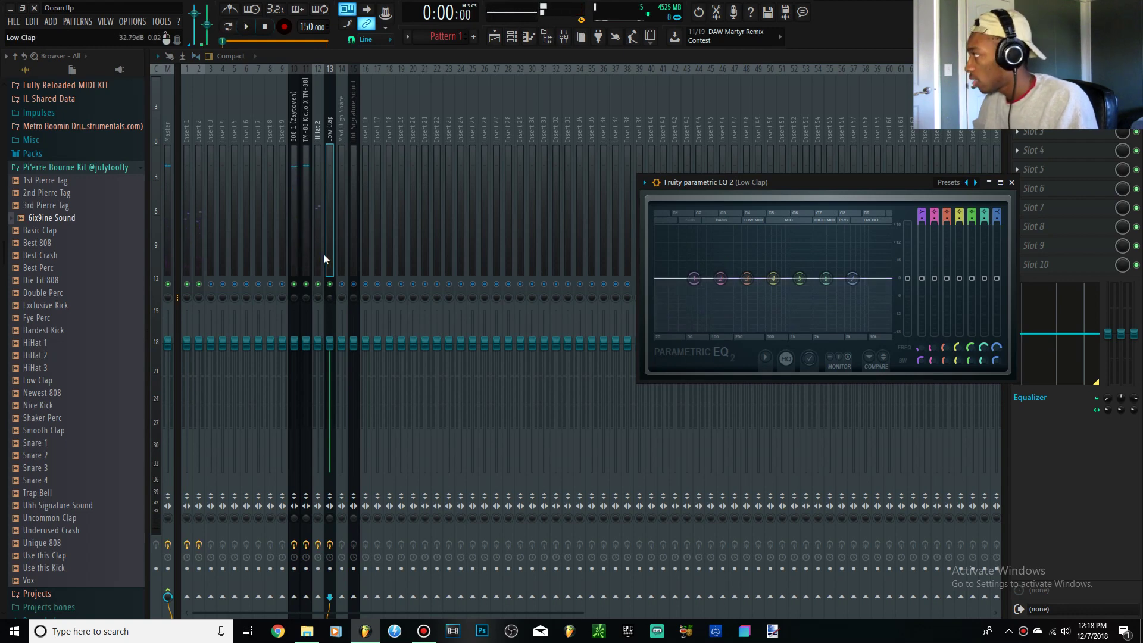
left_click(323, 254)
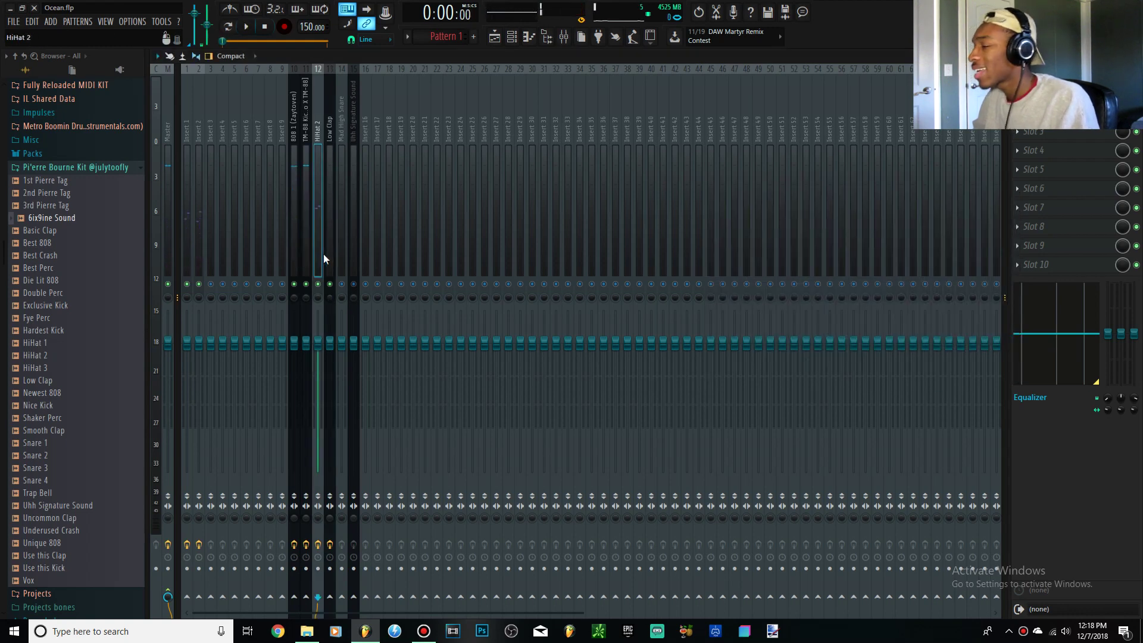
left_click(328, 163)
left_click(1039, 93)
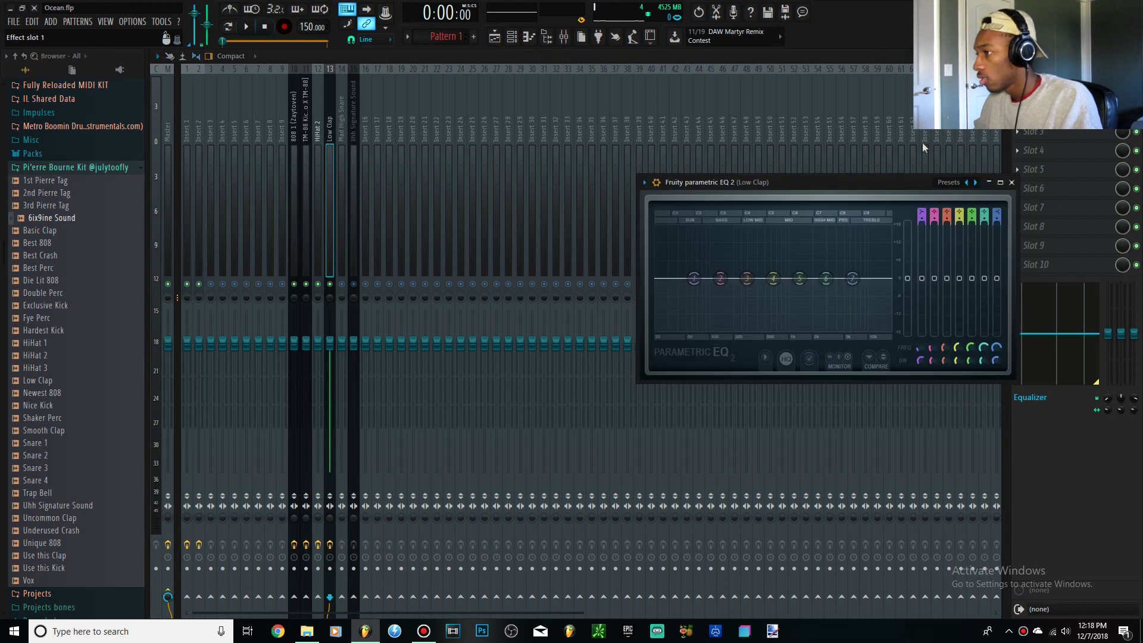
key("space")
left_click_drag(693, 278, 760, 332)
key("space")
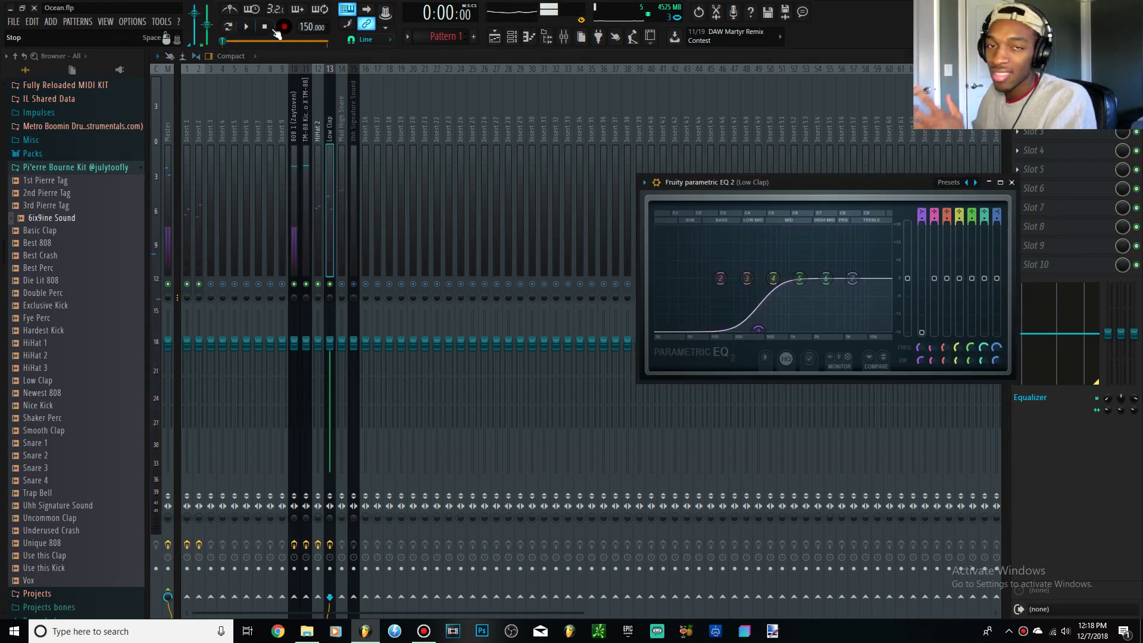
Step: Select the Low Clap channel for auditioning, reopen its EQ, and turn band 1 into a steep high-pass filter
left_click(515, 35)
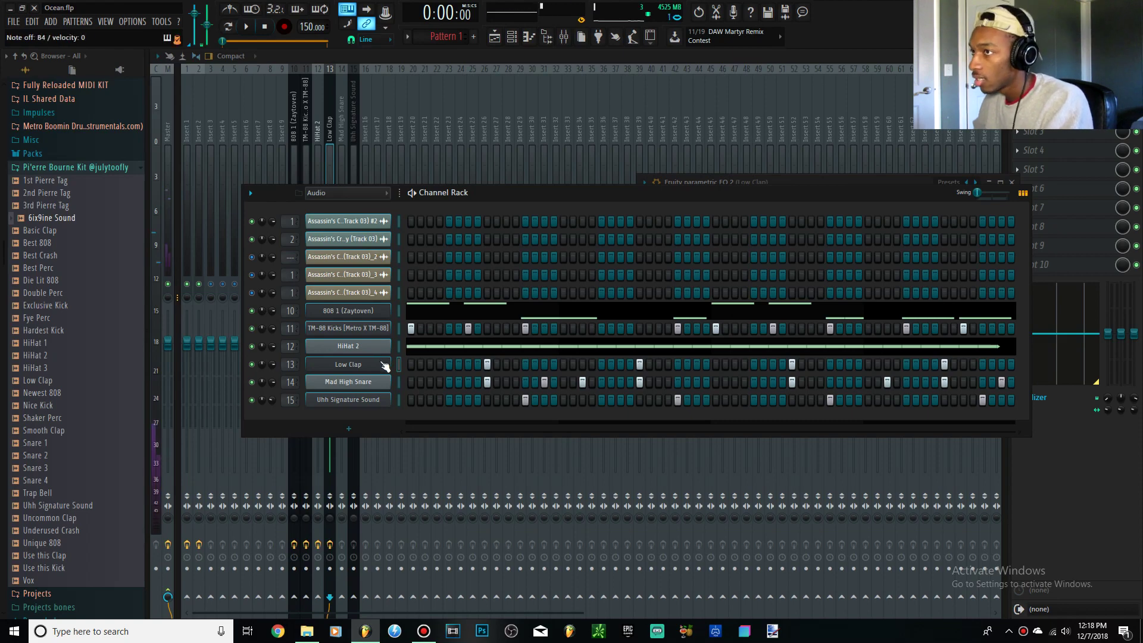
left_click(318, 122)
left_click(332, 144)
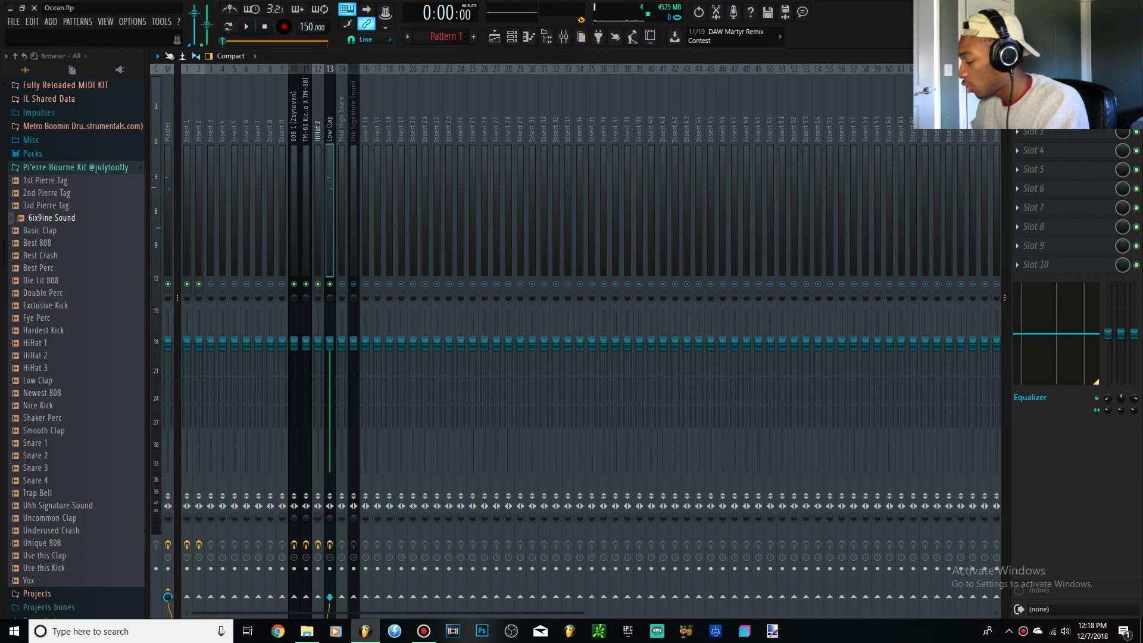
left_click(1051, 93)
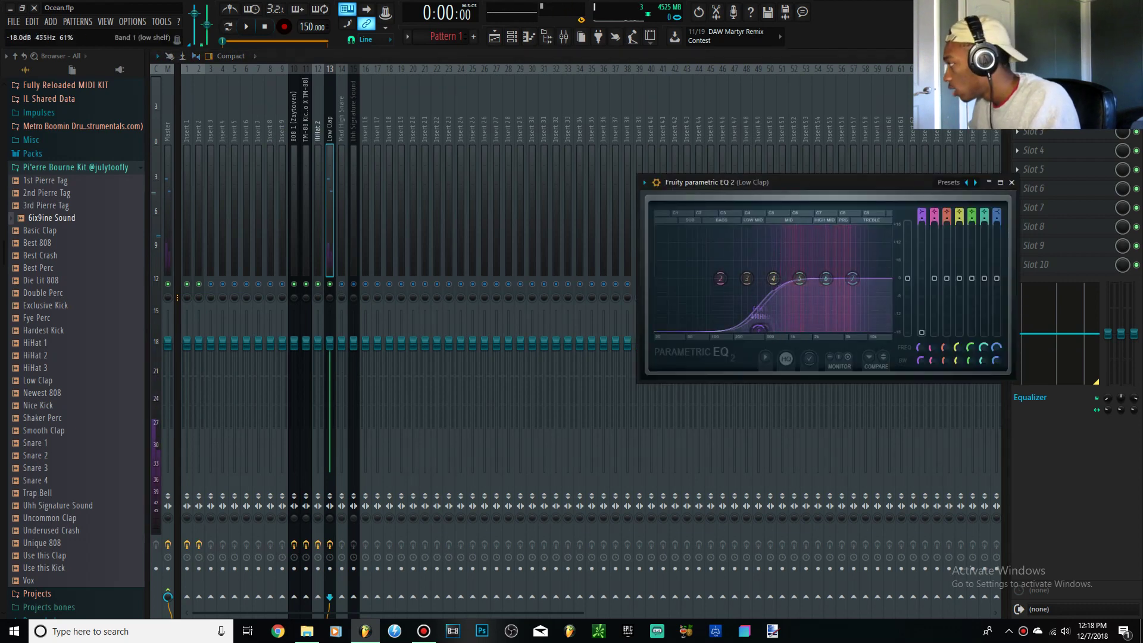
scroll(920, 210, "up", 2)
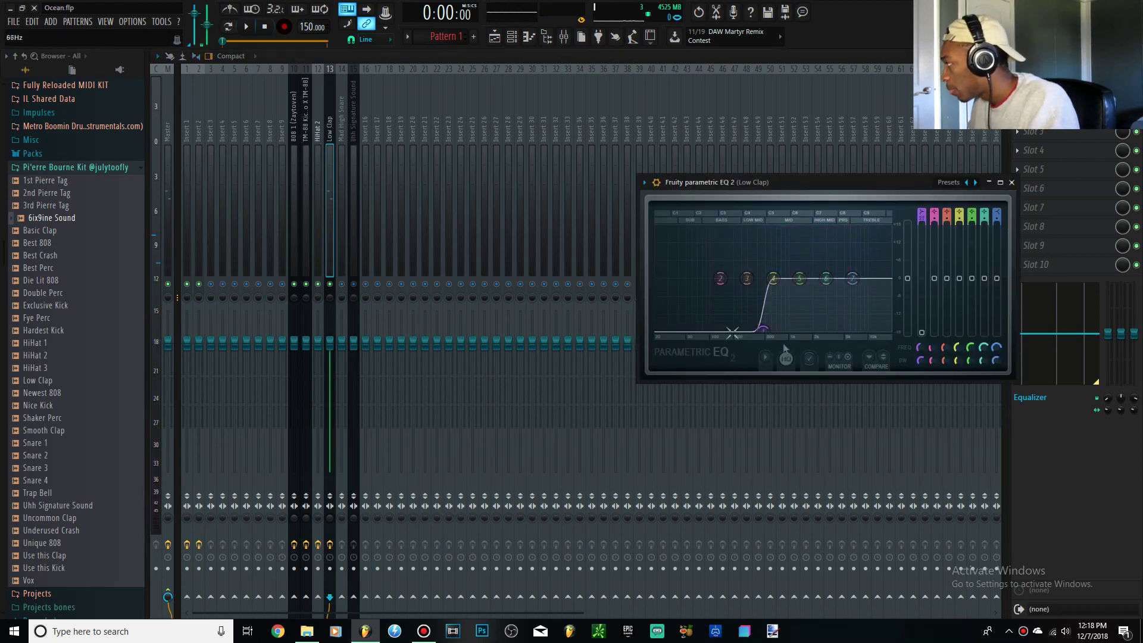
scroll(920, 209, "up", 4)
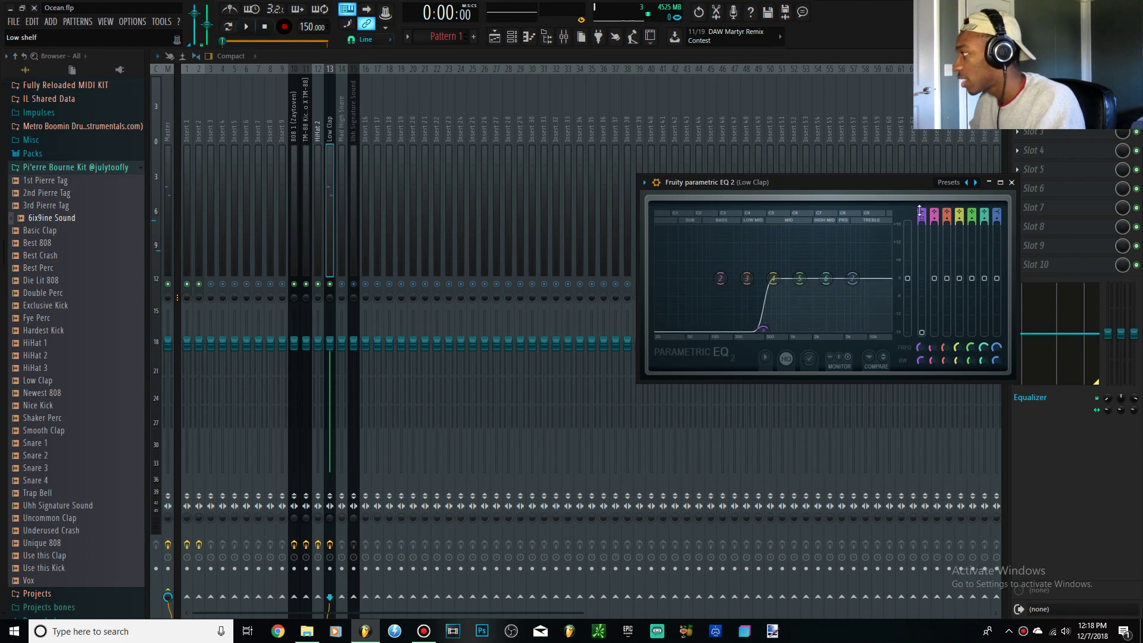
scroll(920, 209, "down", 1)
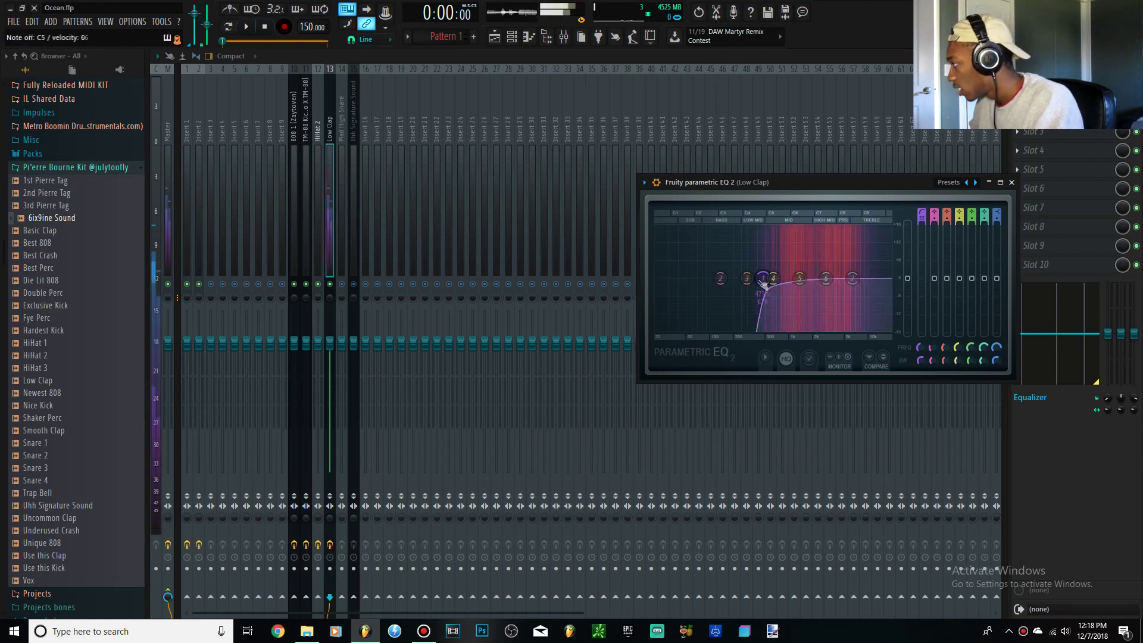
Step: Turn band 7 of Low Clap's EQ into a steep low-pass filter in the treble while auditioning the clap
scroll(998, 210, "down", 4)
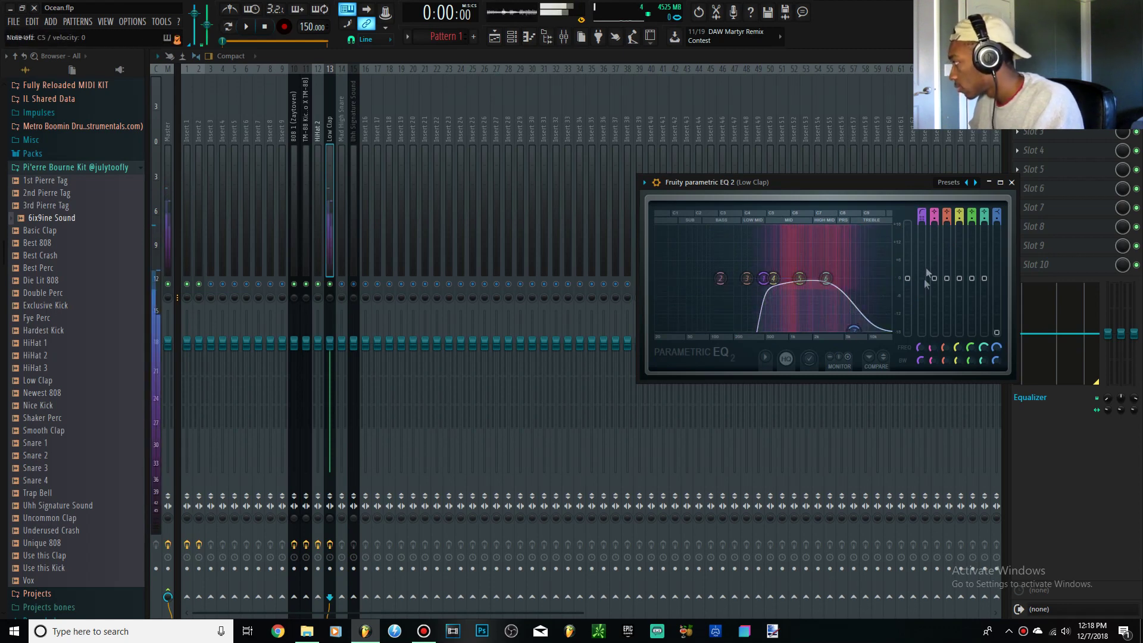
key("z")
scroll(997, 218, "up", 3)
key("z")
key("z")
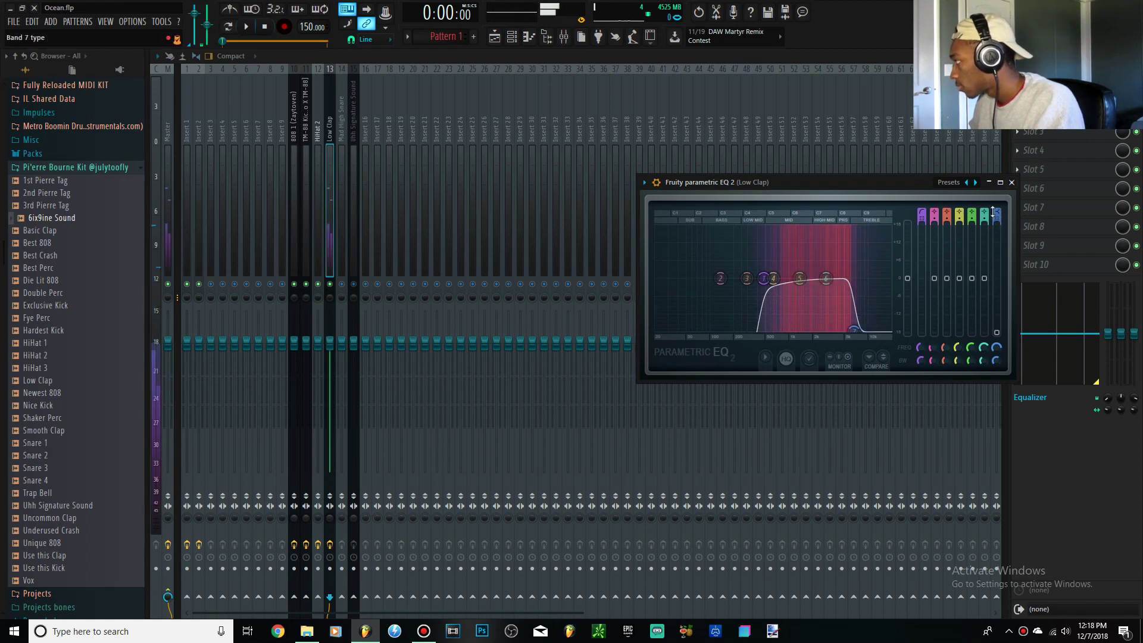
scroll(997, 213, "down", 6)
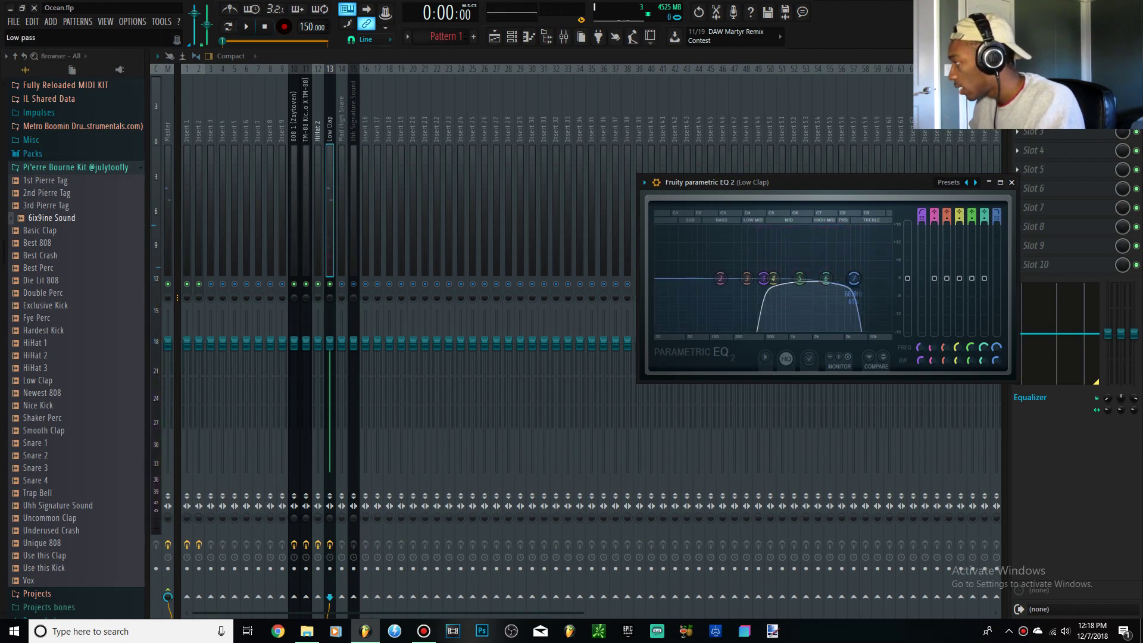
key("z")
Step: Move Low Clap's low-pass band 7 up to about 14 kHz, adjust its bandwidth, and lower high-pass band 1 to about 344 Hz
left_click_drag(853, 277, 881, 281)
scroll(881, 280, "down", 3)
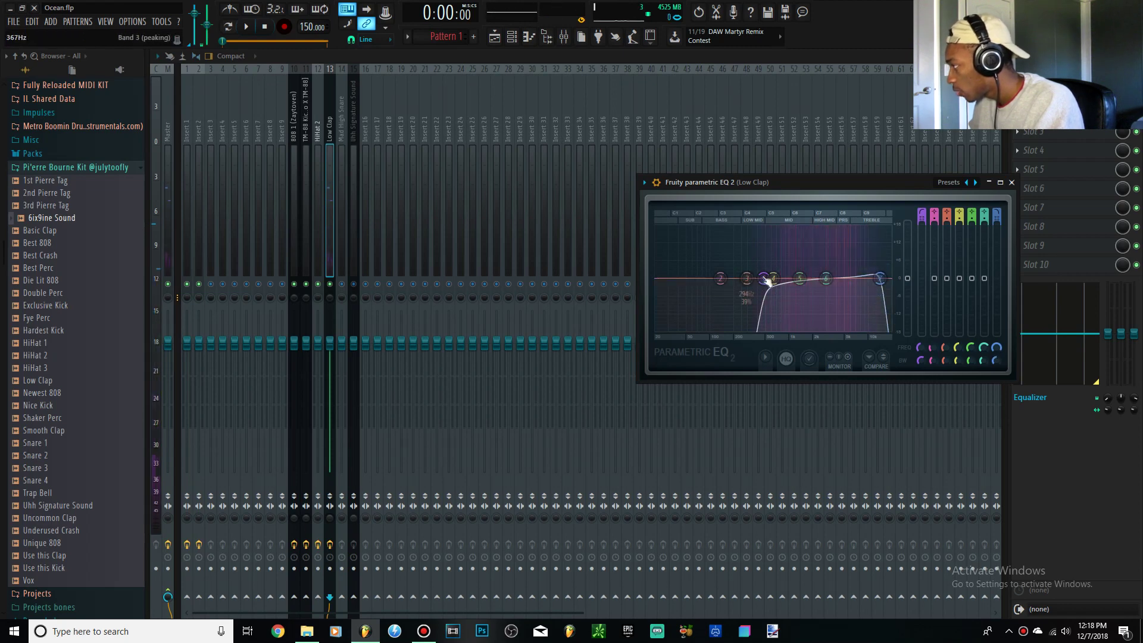
left_click_drag(765, 278, 761, 278)
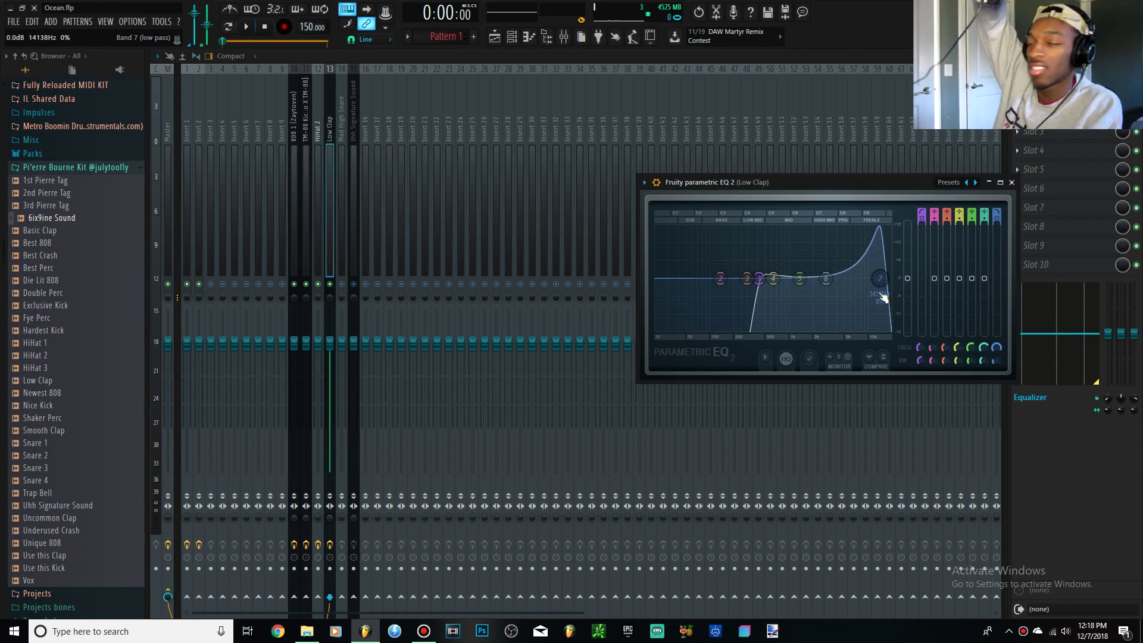
scroll(882, 298, "down", 5)
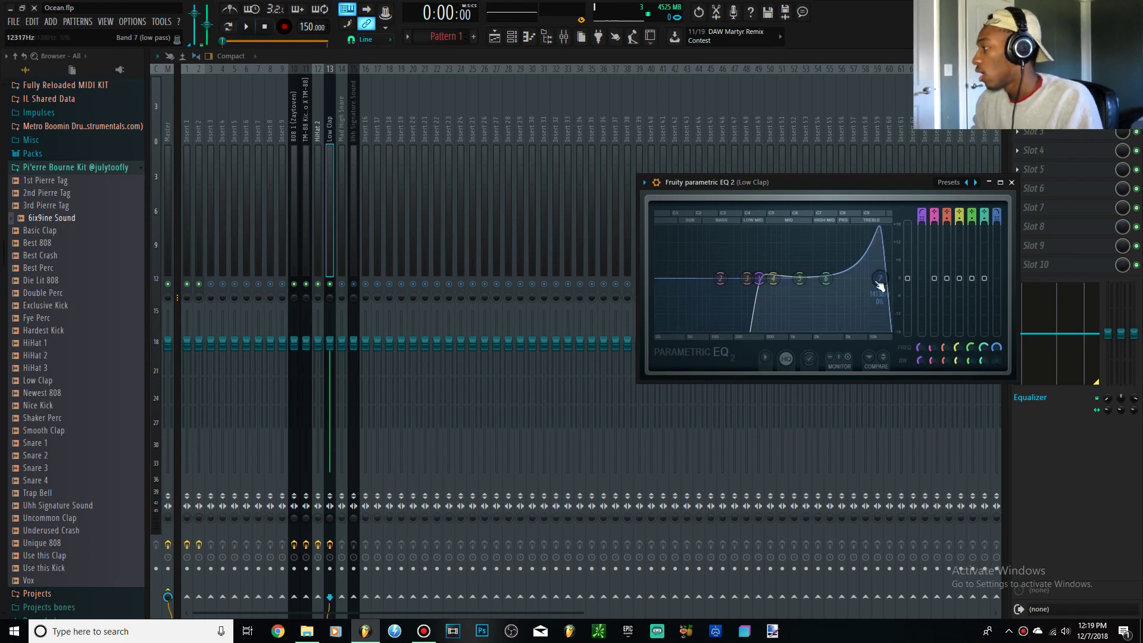
left_click_drag(996, 361, 997, 324)
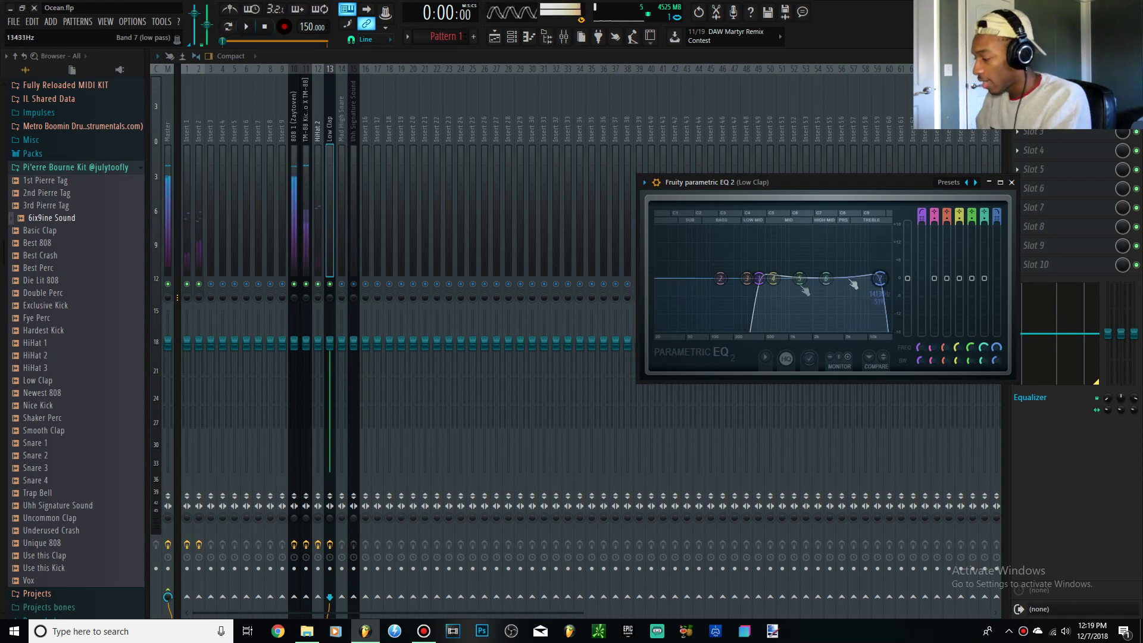
left_click_drag(758, 279, 752, 280)
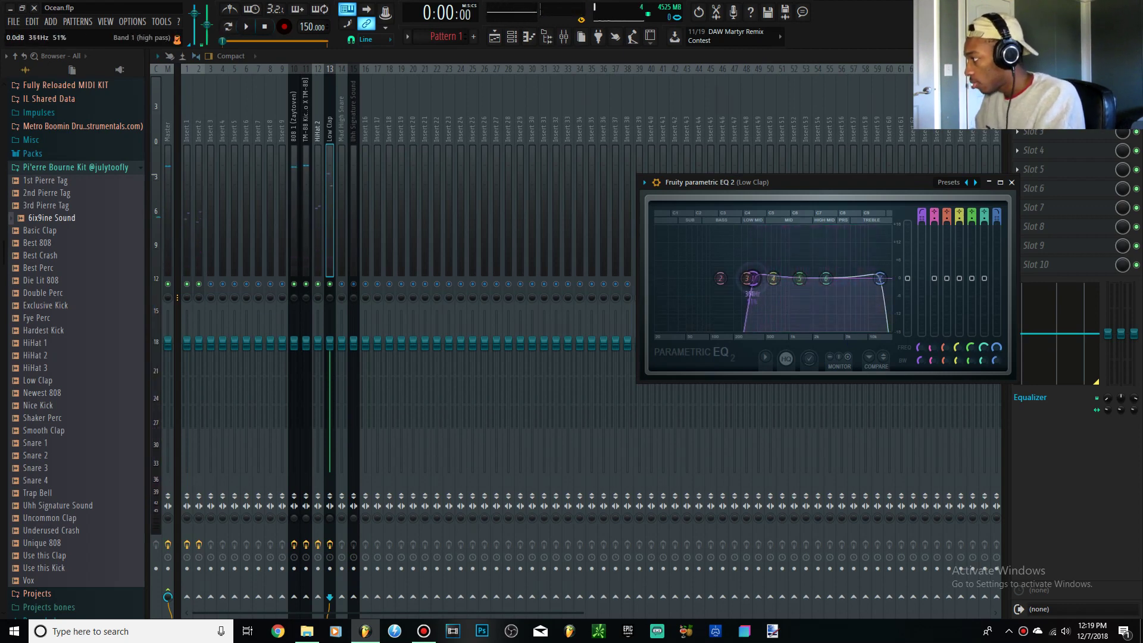
Step: Boost bands 5 and 6 of Low Clap's EQ across the high mids and treble, and reduce the EQ's output level
left_click_drag(811, 276, 837, 266)
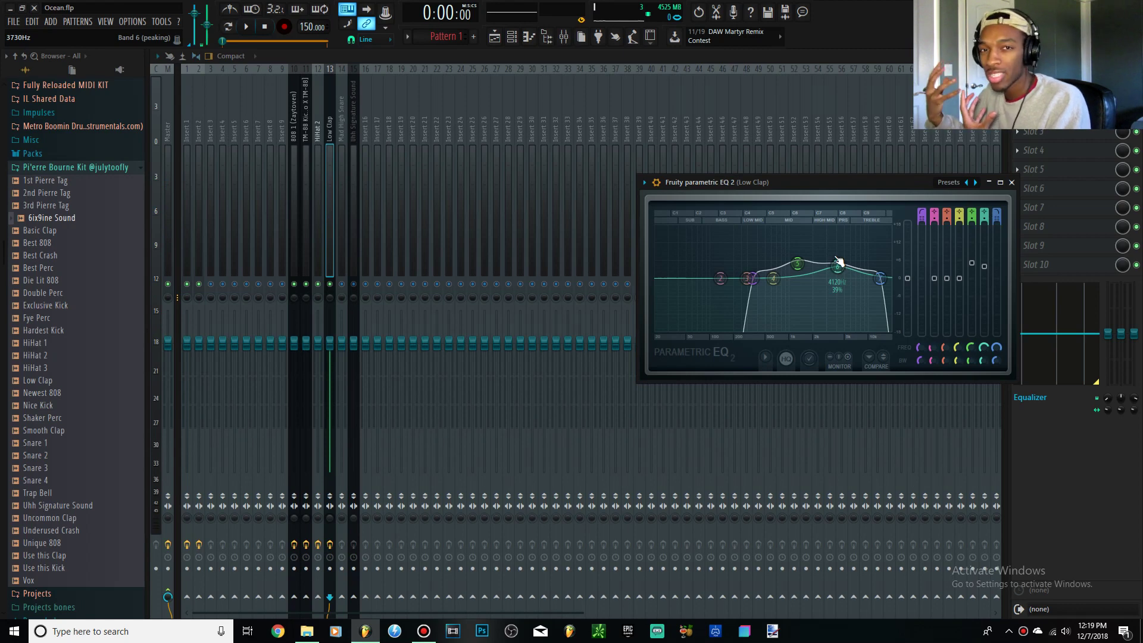
mouse_move(838, 262)
left_mouse_down()
mouse_move(865, 257)
mouse_move(792, 250)
mouse_move(820, 263)
mouse_move(859, 257)
left_mouse_up()
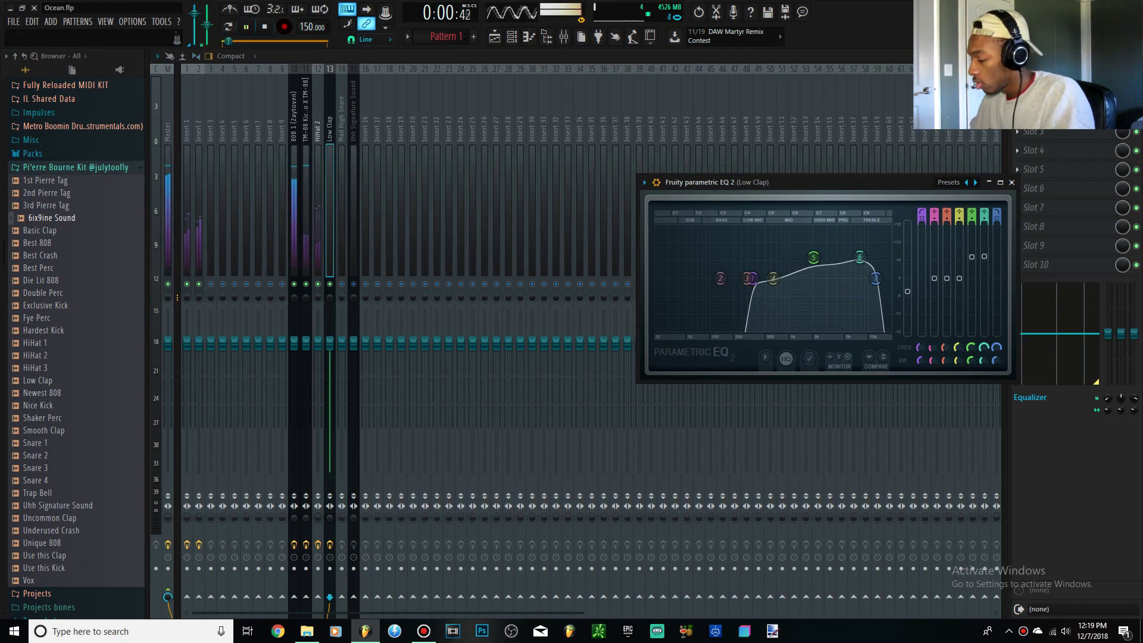
left_click_drag(907, 291, 907, 290)
left_click_drag(829, 290, 829, 301)
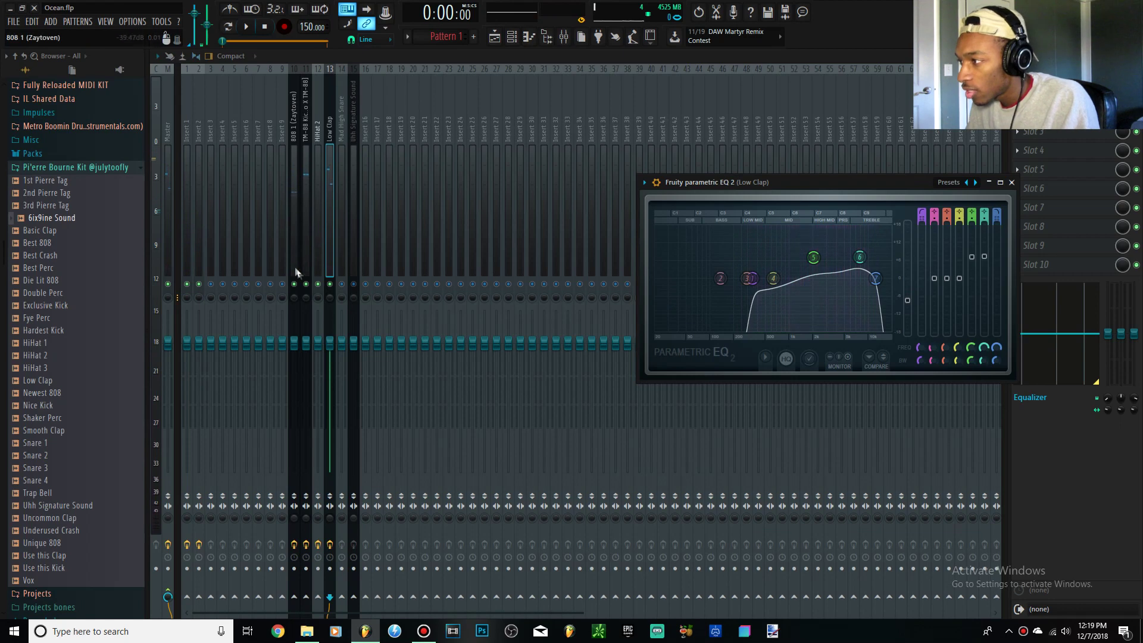
Step: Pan the Low Clap track off-centre and audition it against the beat
left_click_drag(323, 306, 323, 301)
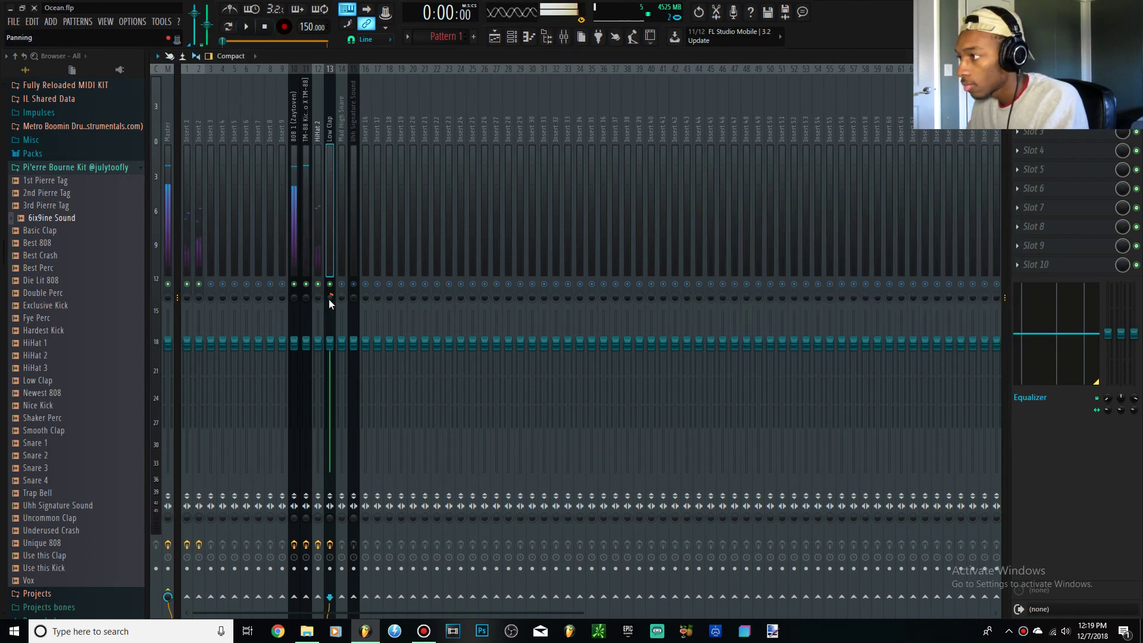
left_click_drag(330, 298, 329, 299)
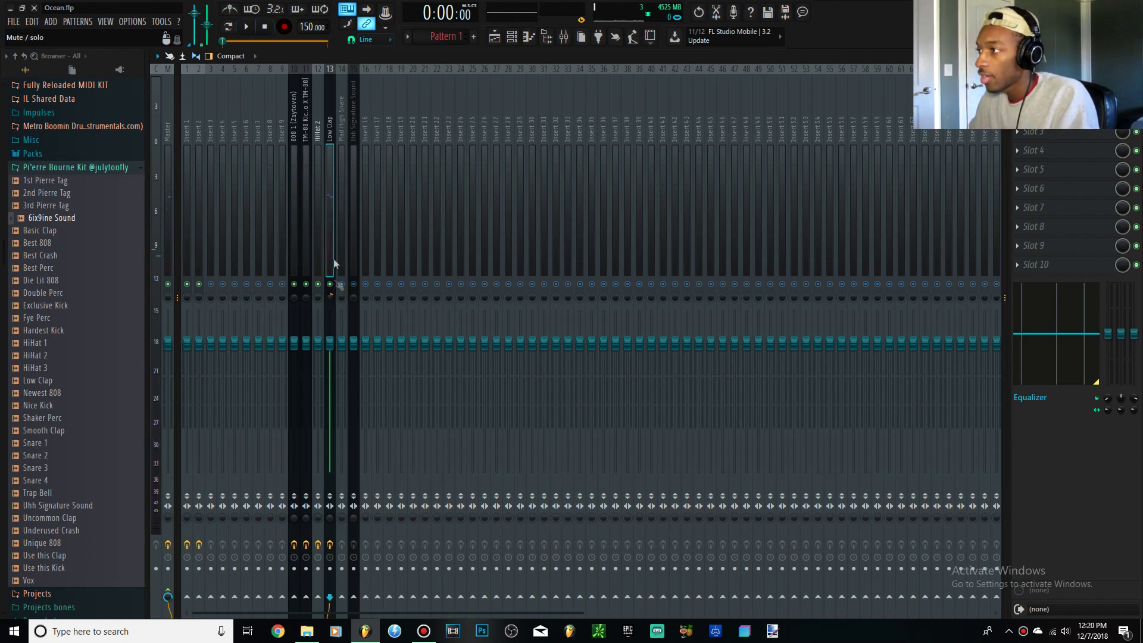
key("space")
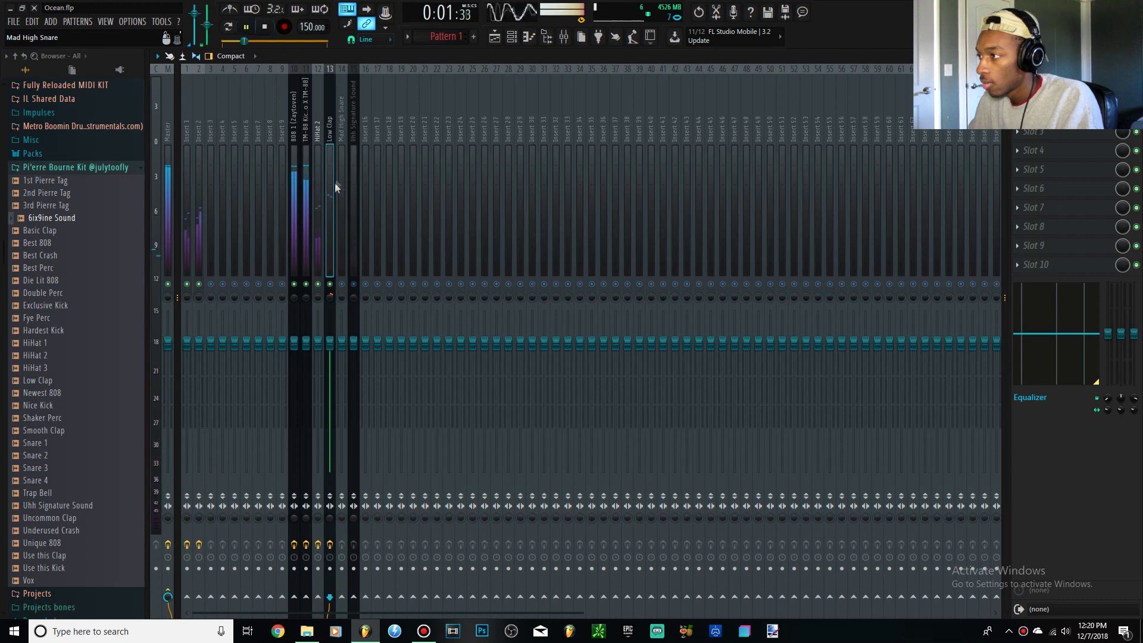
key("space")
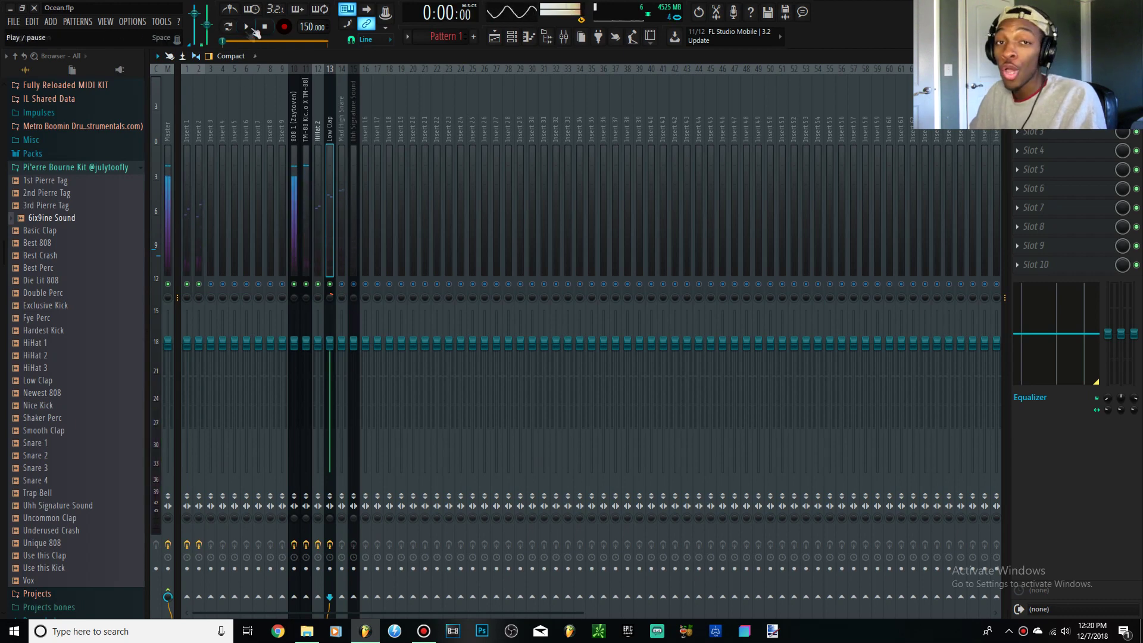
Step: Enable the Mad High Snare track, audition it in the beat, and solo it
left_click(344, 196)
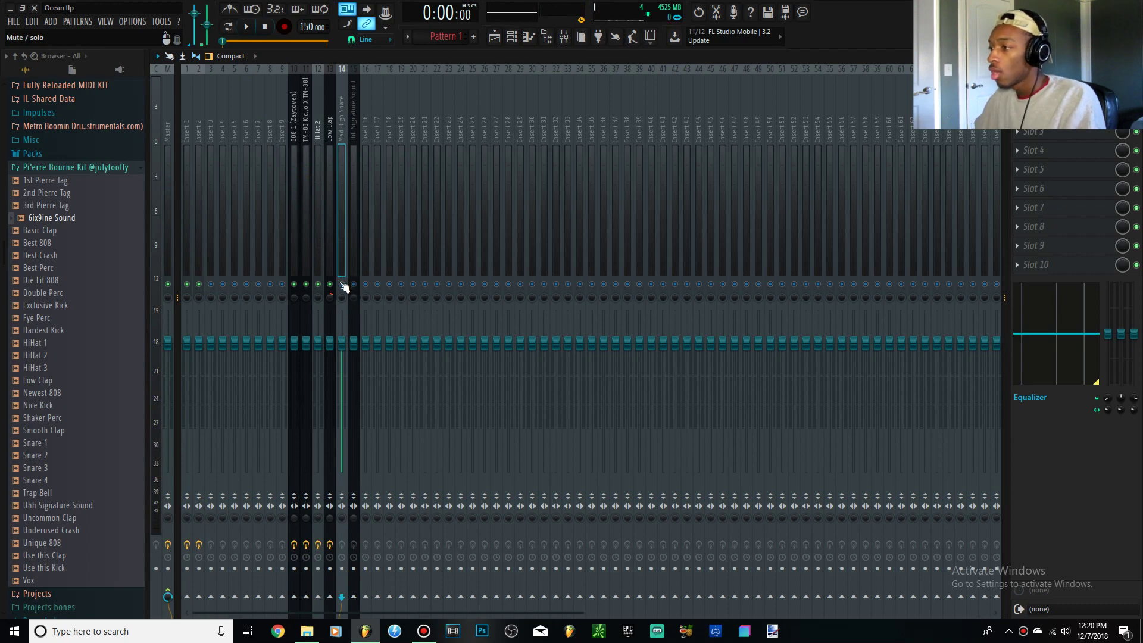
key("space")
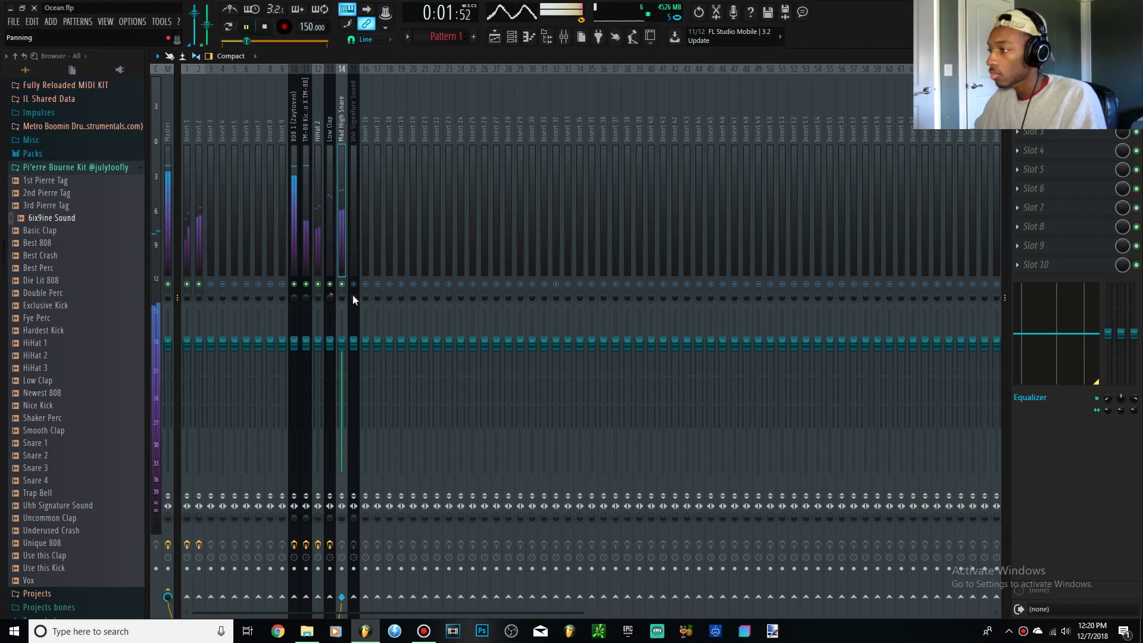
key("space")
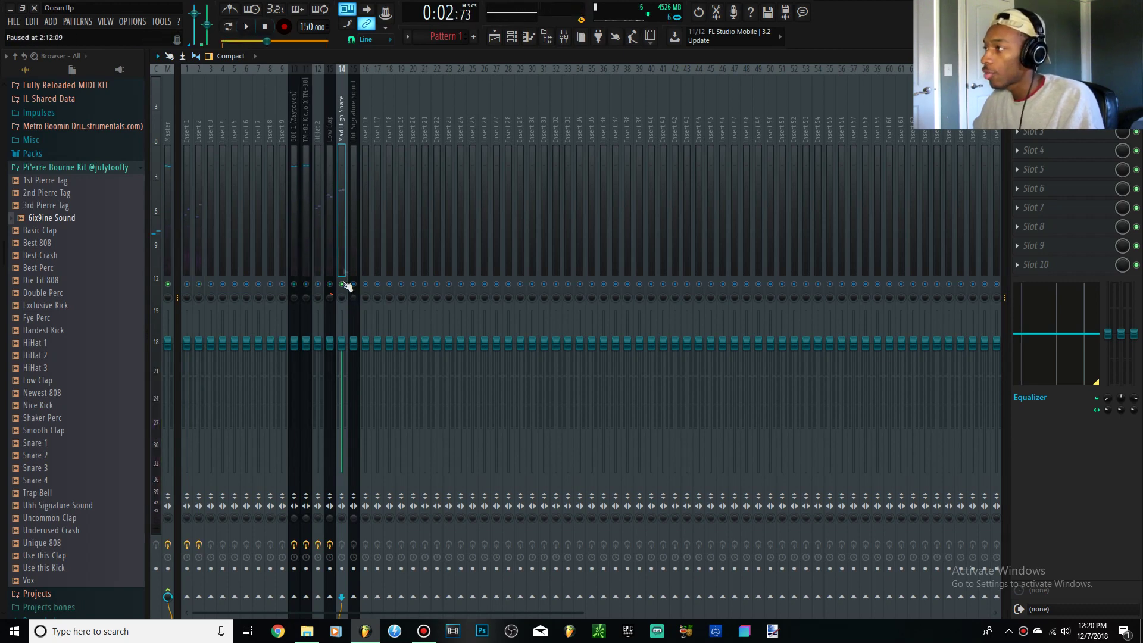
Step: Load Fruity Parametric EQ 2 on the Mad High Snare track and set band 7 as a high cut in the upper treble
left_click(517, 45)
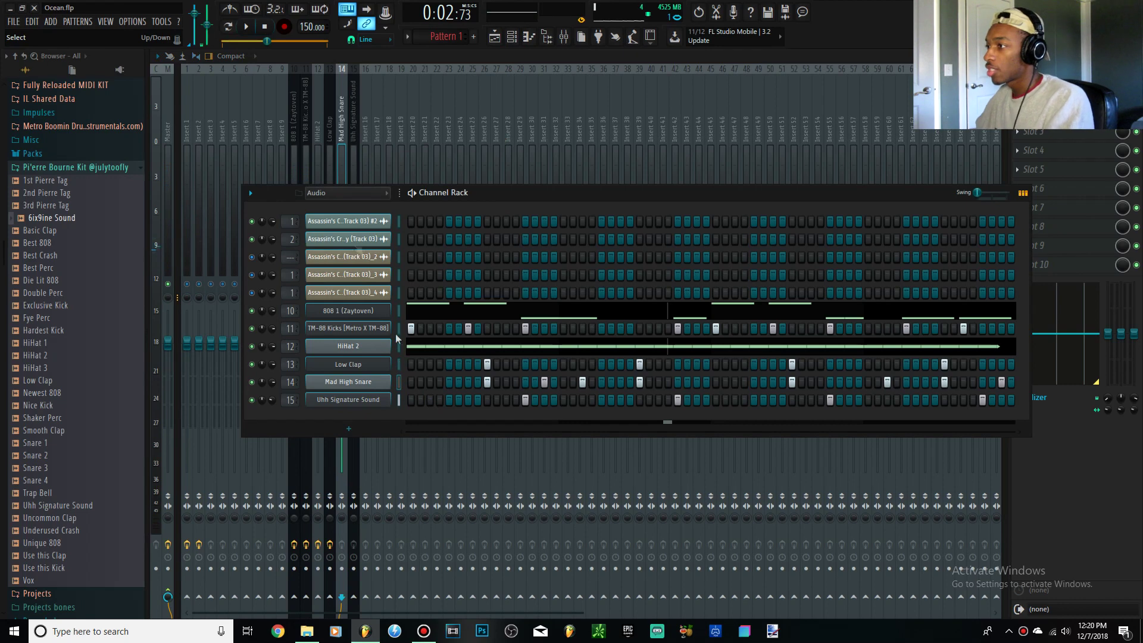
left_click(352, 185)
right_click(301, 291)
left_click(314, 307)
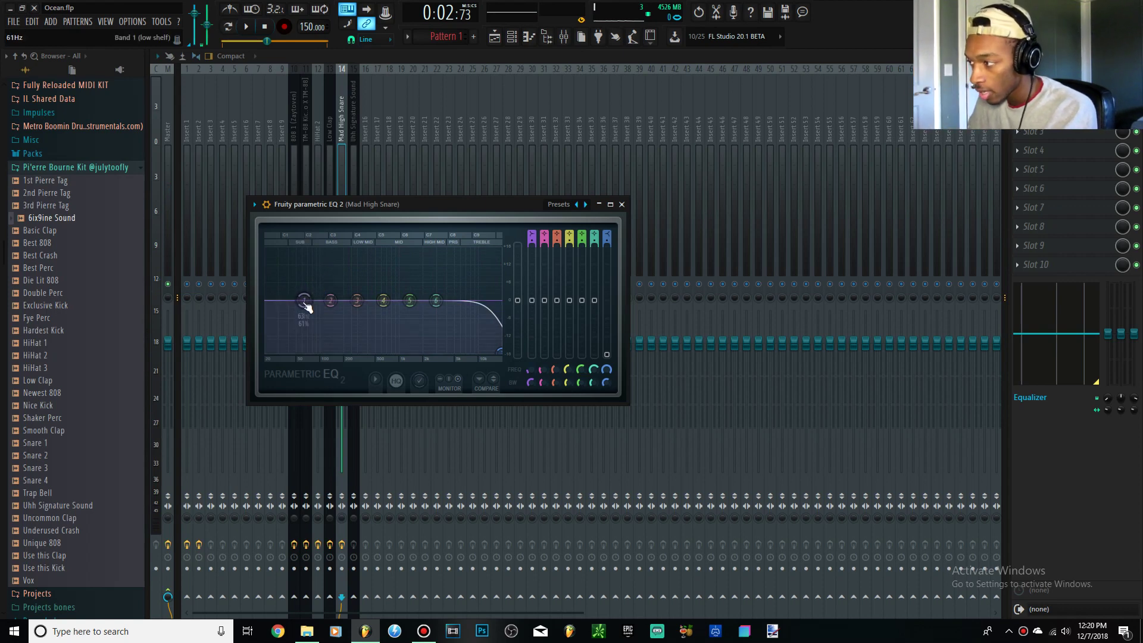
Step: Turn band 1 of Mad High Snare's EQ into a steep high-pass filter in the low mids
mouse_move(304, 303)
left_mouse_down()
mouse_move(312, 324)
mouse_move(302, 308)
left_mouse_up()
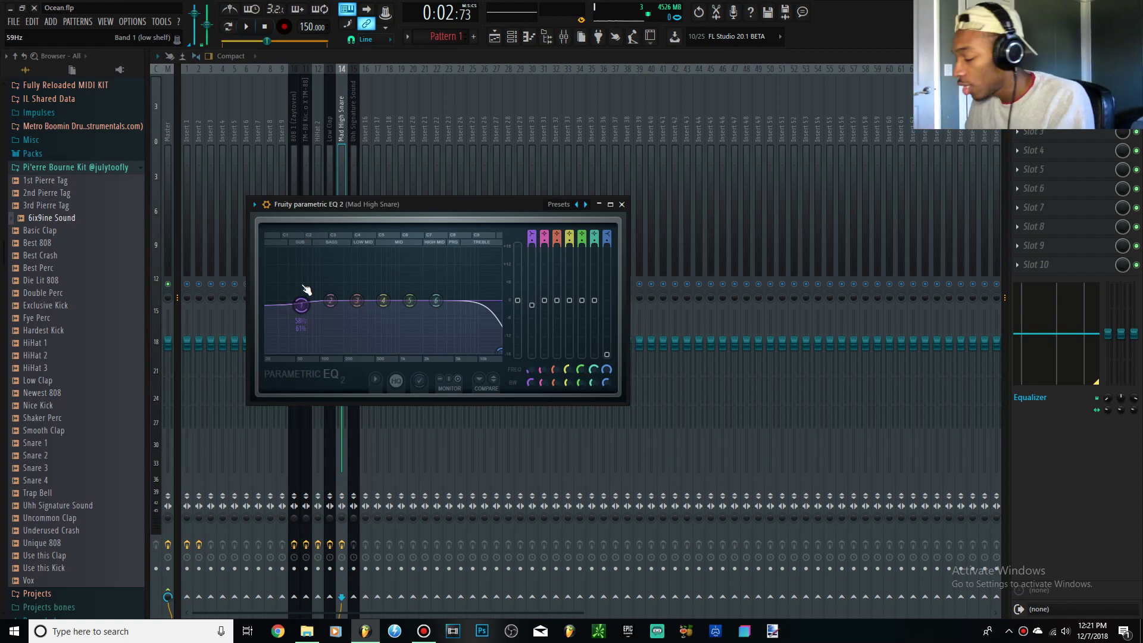
left_click_drag(301, 305, 355, 354)
left_click_drag(536, 243, 536, 226)
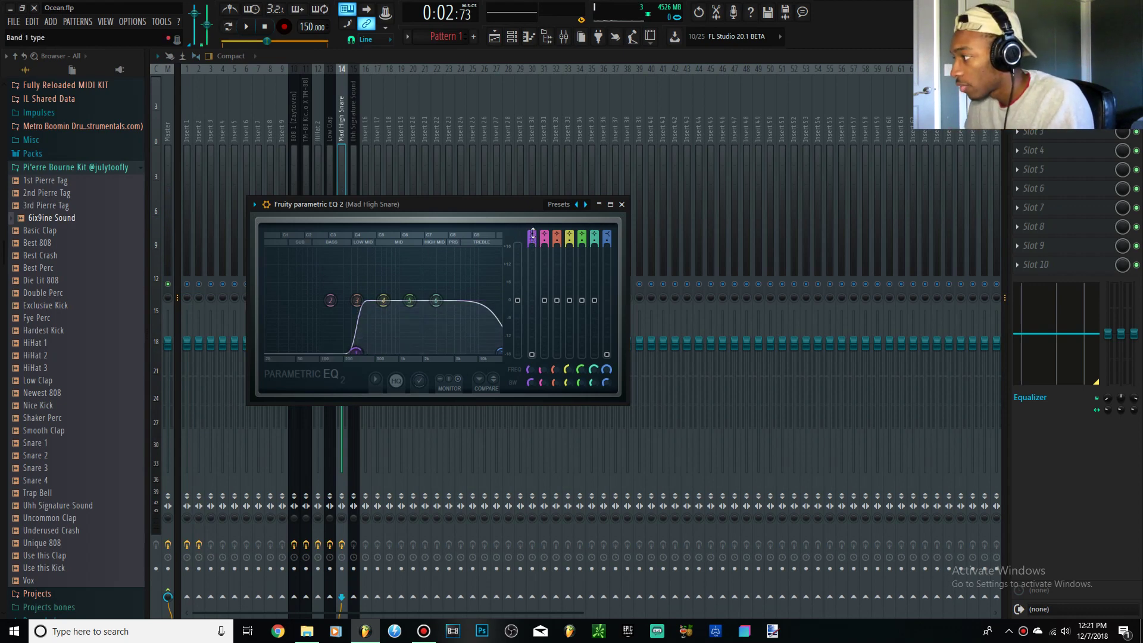
scroll(533, 234, "up", 4)
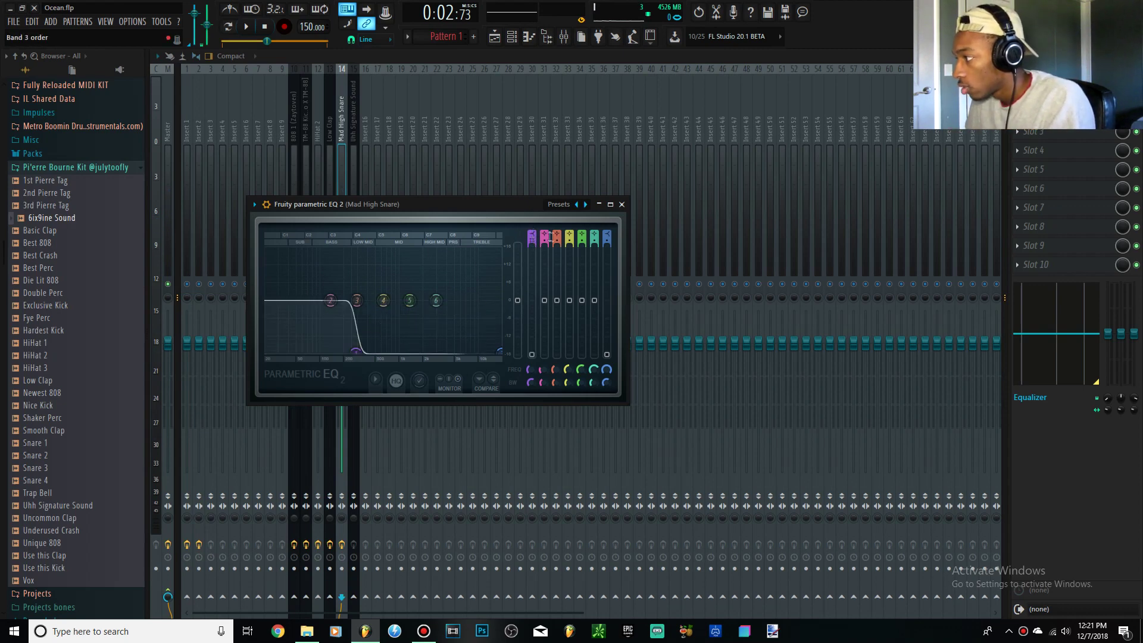
scroll(532, 233, "up", 2)
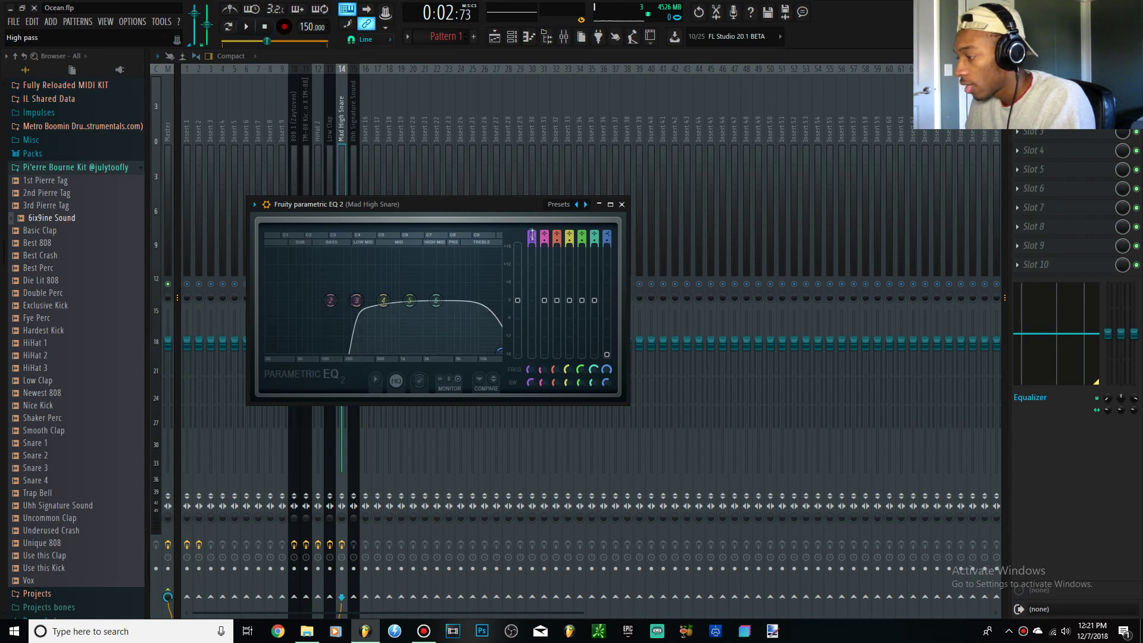
left_click_drag(387, 324, 357, 300)
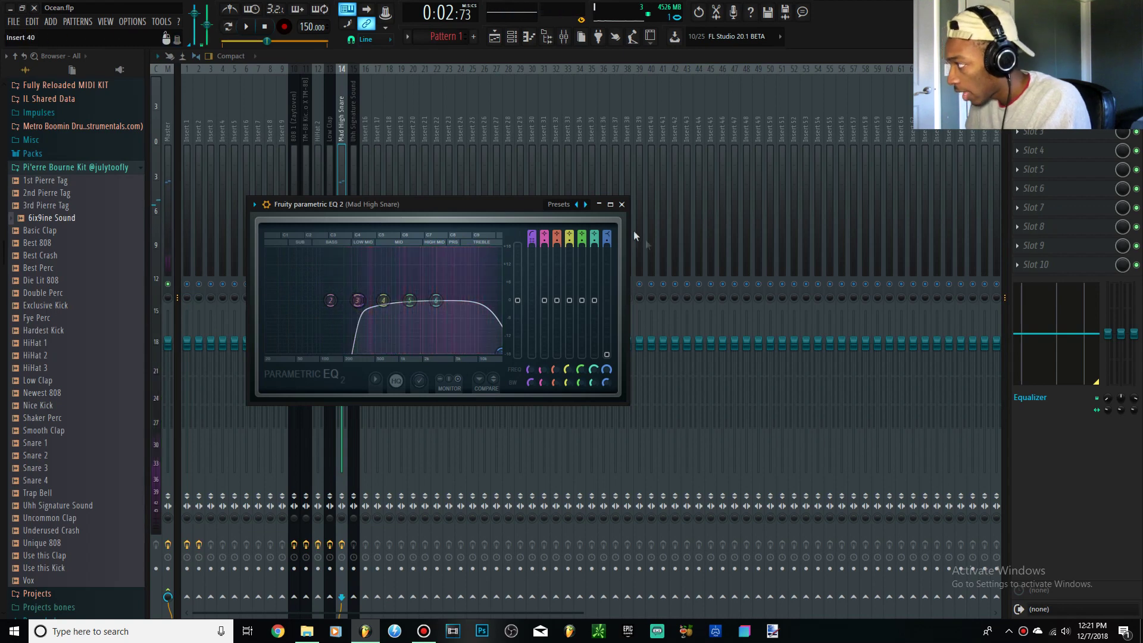
Step: Steepen the band 7 high cut on Mad High Snare's EQ at the upper end of the treble and audition the snare
scroll(601, 241, "up", 2)
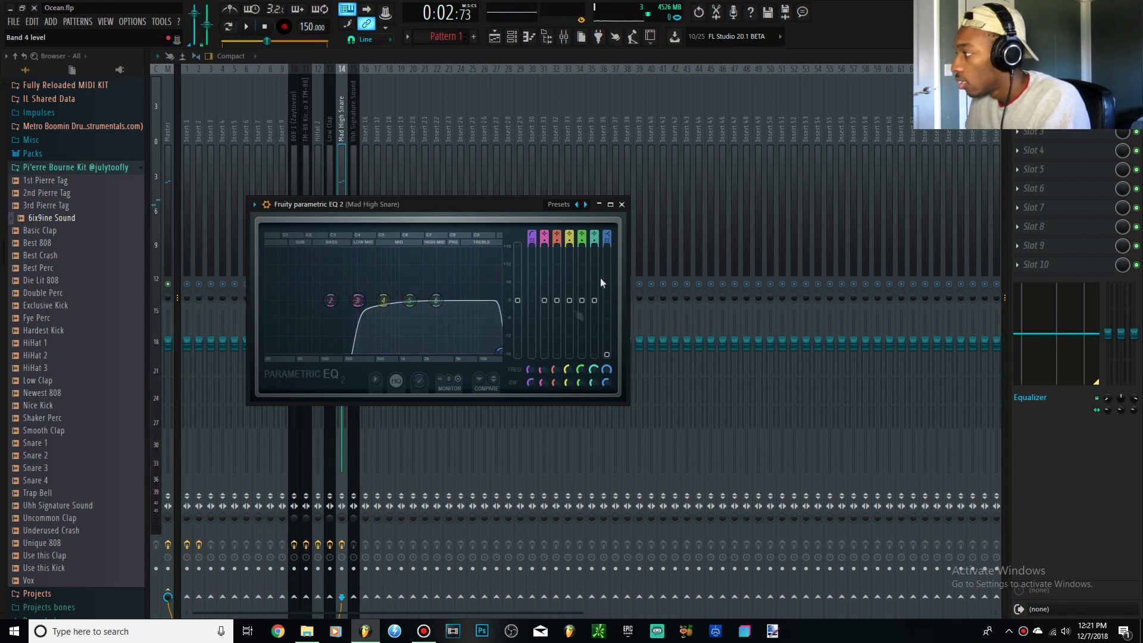
scroll(608, 231, "down", 2)
scroll(607, 231, "up", 2)
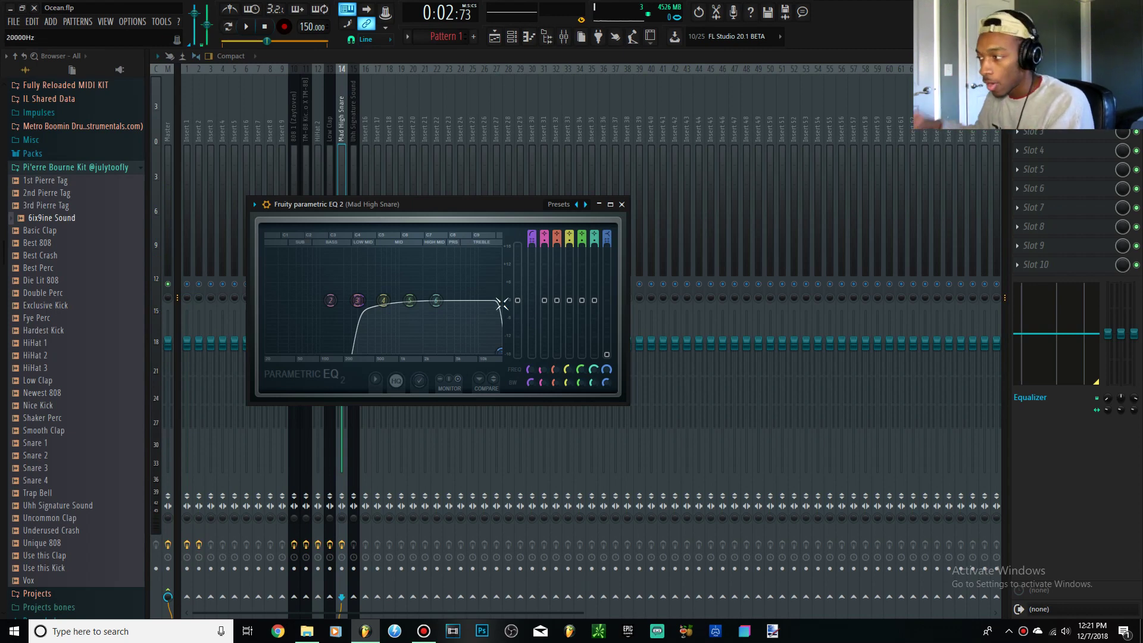
key("q")
key("q")
key("q")
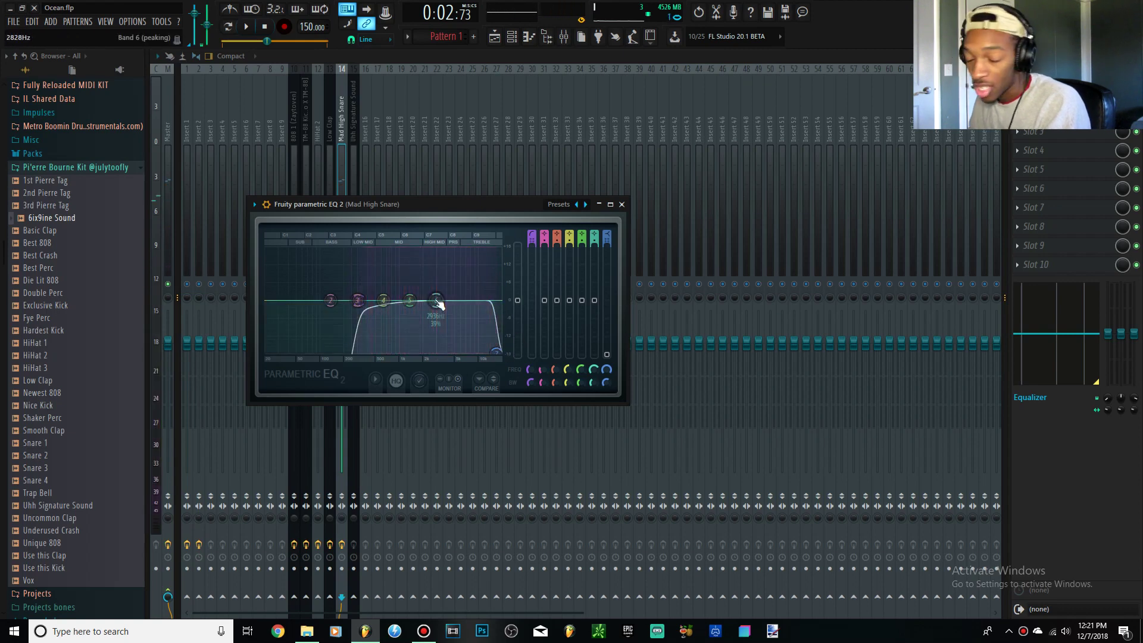
Step: Boost band 5 slightly in the mids and band 6 in the treble on the snare's EQ while auditioning the sound
left_click_drag(440, 304, 474, 293)
key("q")
key("q")
key("q")
left_click_drag(408, 275, 467, 290)
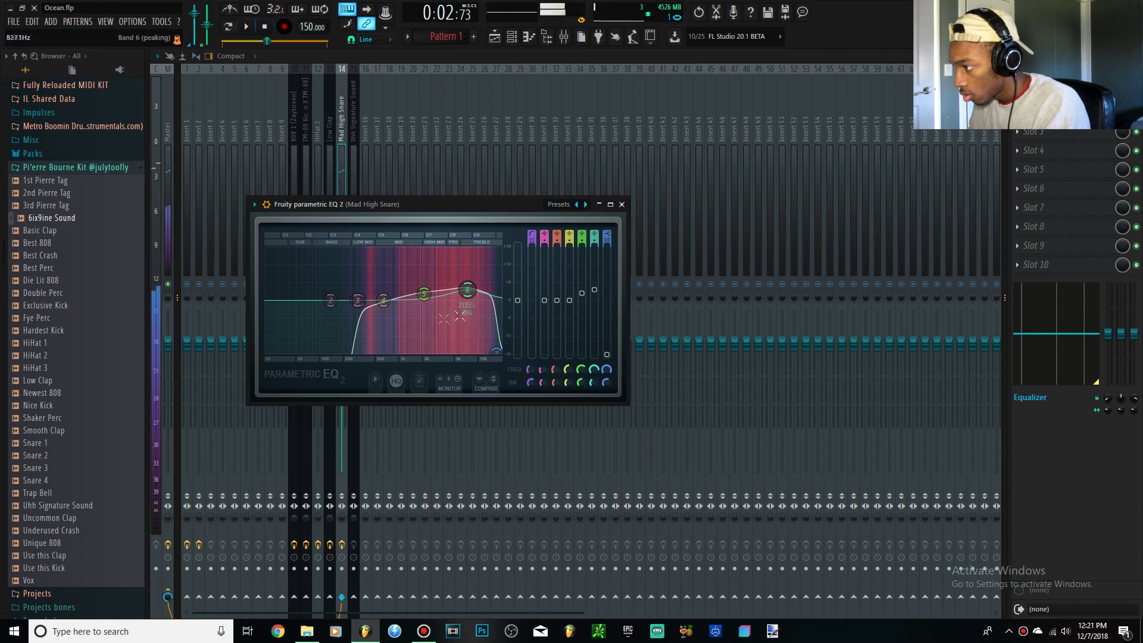
Step: Lower band 1's high-pass cutoff into the bass range and slightly reduce the EQ's main level, auditioning the snare
mouse_move(364, 303)
left_mouse_down()
mouse_move(310, 299)
mouse_move(342, 299)
left_mouse_up()
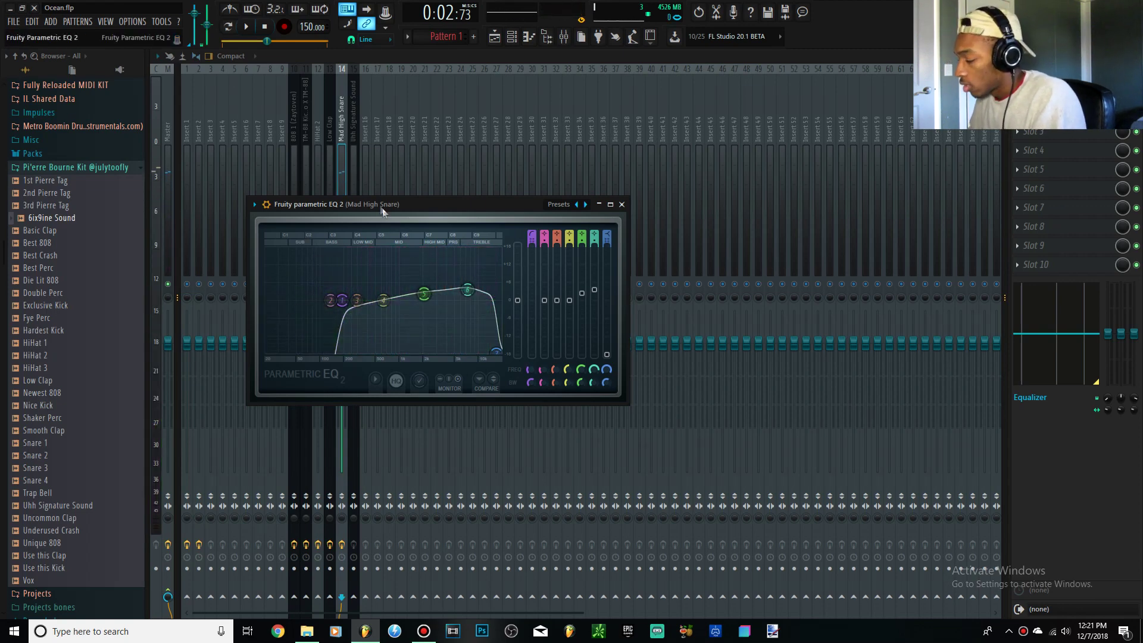
left_click_drag(385, 207, 555, 198)
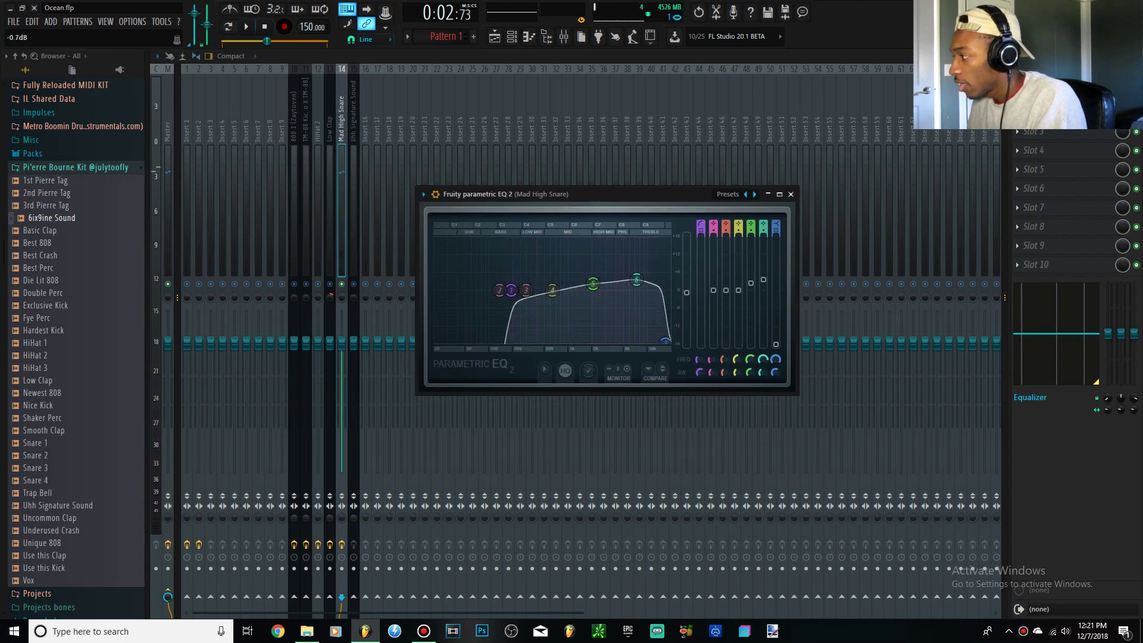
key("q")
key("q")
left_click_drag(686, 295, 686, 294)
key("q")
key("q")
Step: Unsolo the Mad High Snare track, play the full beat, and check the snare's EQ during playback
key("space")
key("Escape")
key("space")
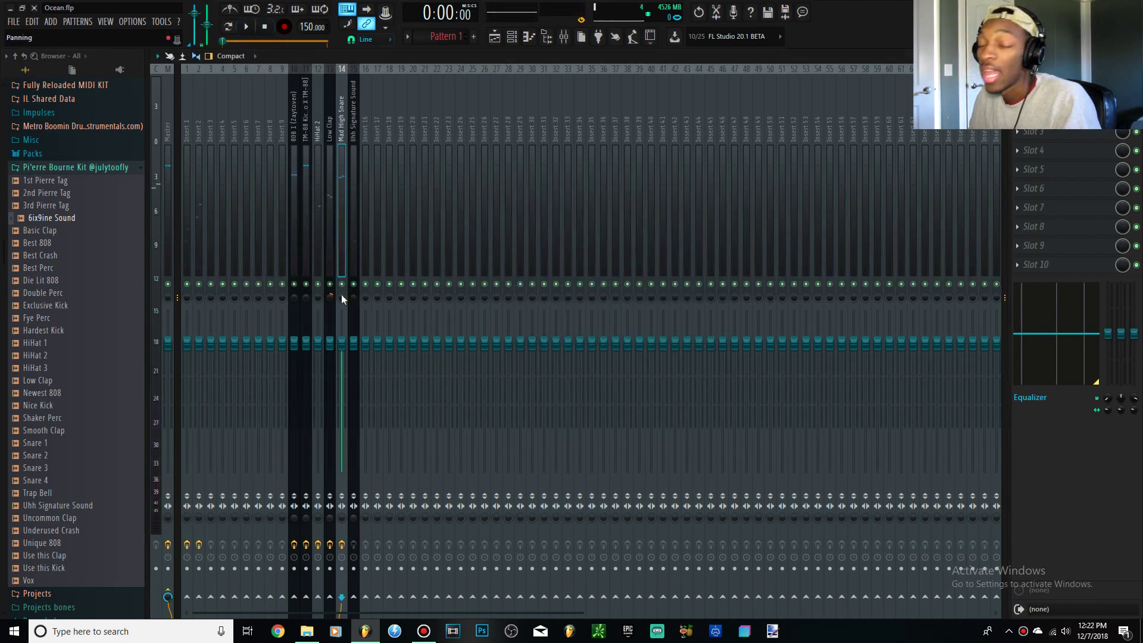
key("space")
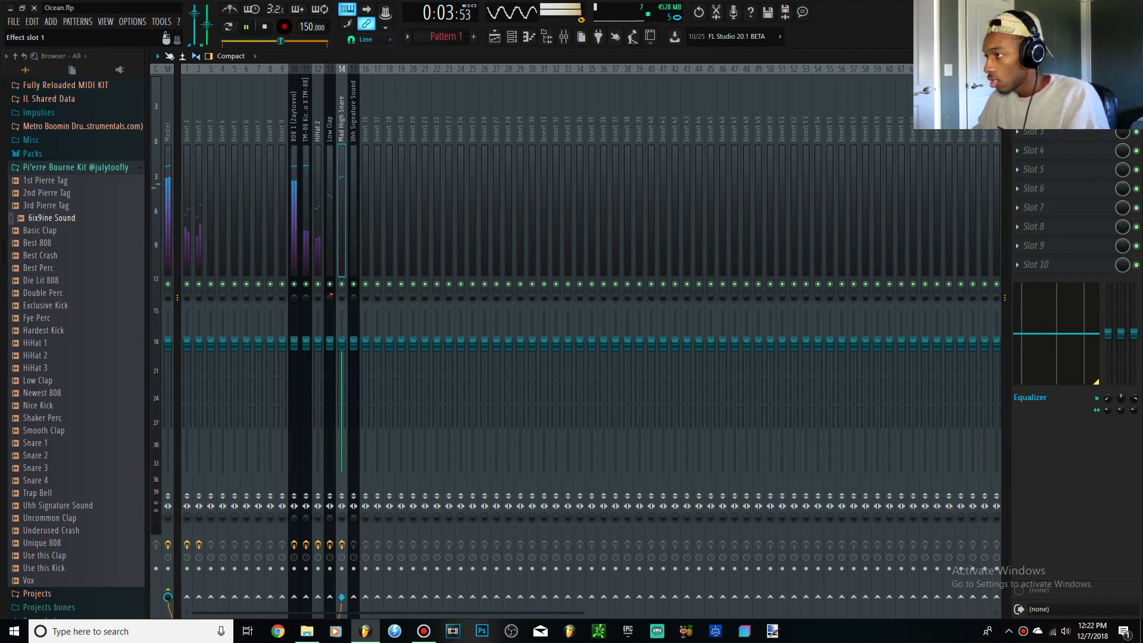
left_click(1047, 92)
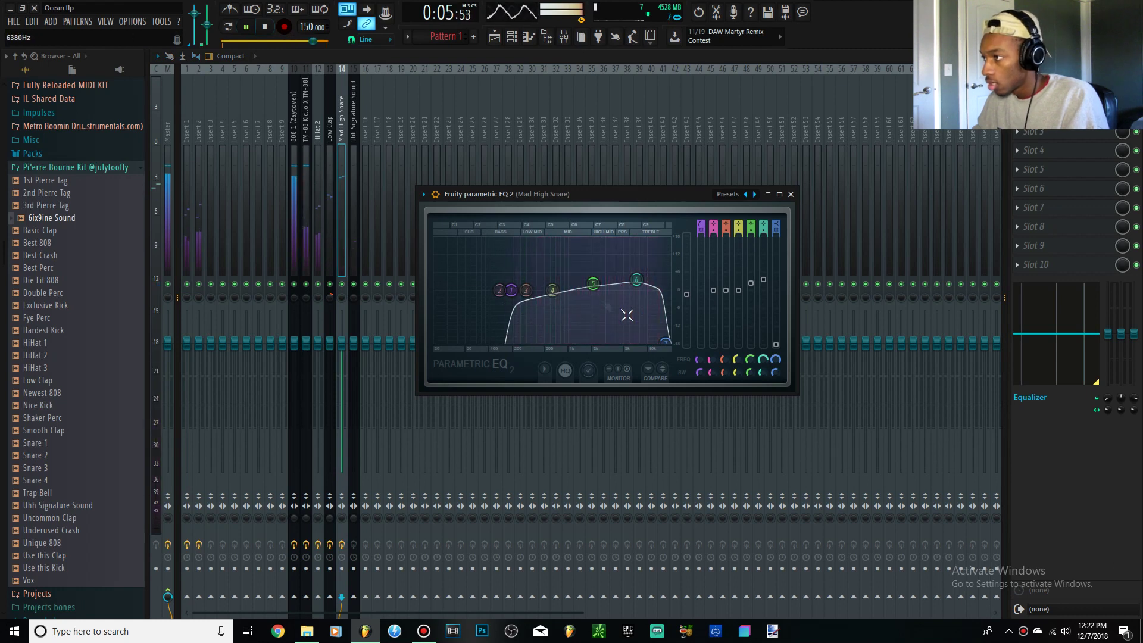
key("Escape")
key("space")
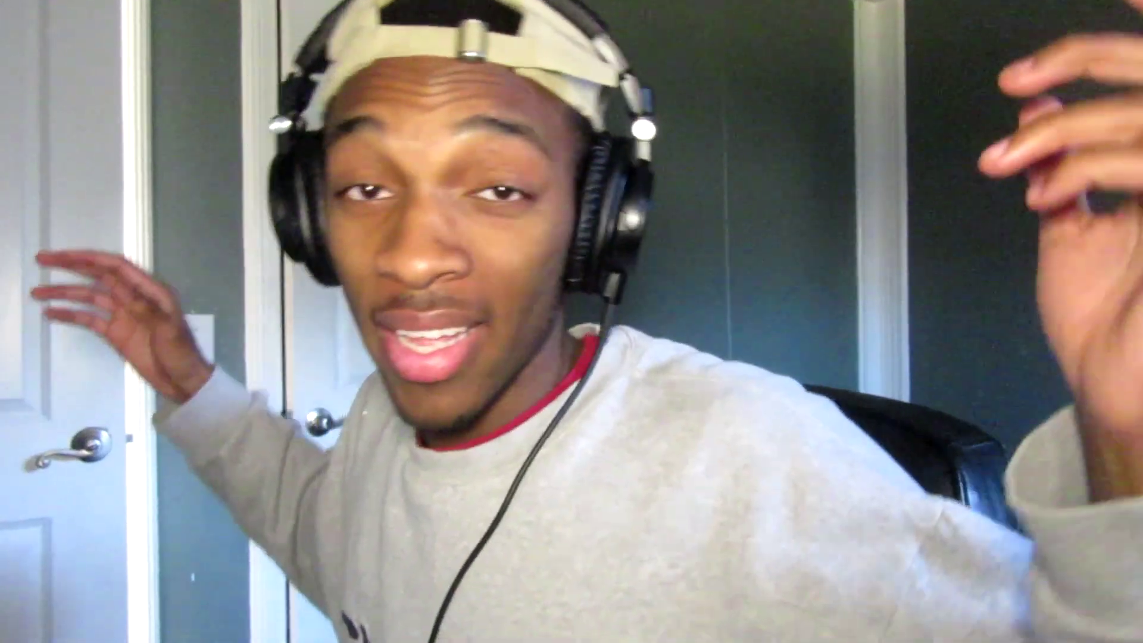